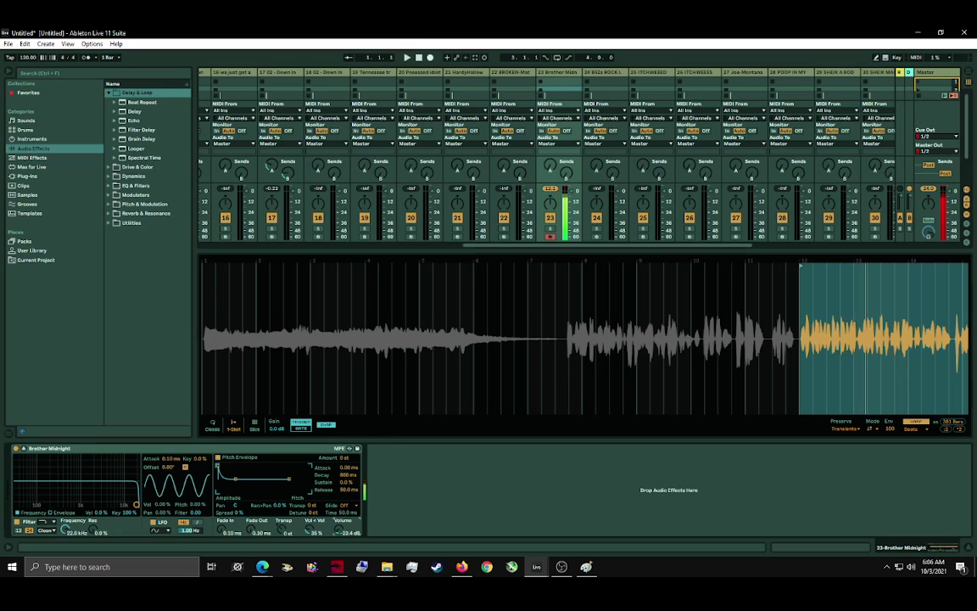
# Step: Set the Brother Midnight sampler's volume to -2.29 dB
pyautogui.moveTo(340, 529); pyautogui.dragTo(340, 540)
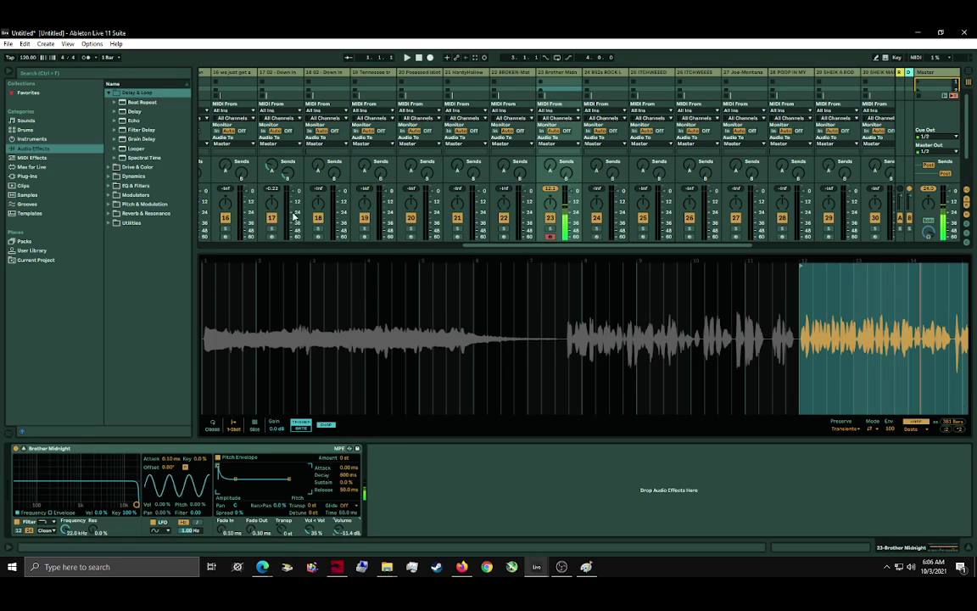
pyautogui.moveTo(337, 534); pyautogui.dragTo(337, 521)
# Step: Switch to MSI Dragon Center and set PUMP Fan 1's manual speed to 25 in the Customize scenario's profile settings
pyautogui.click(337, 574)
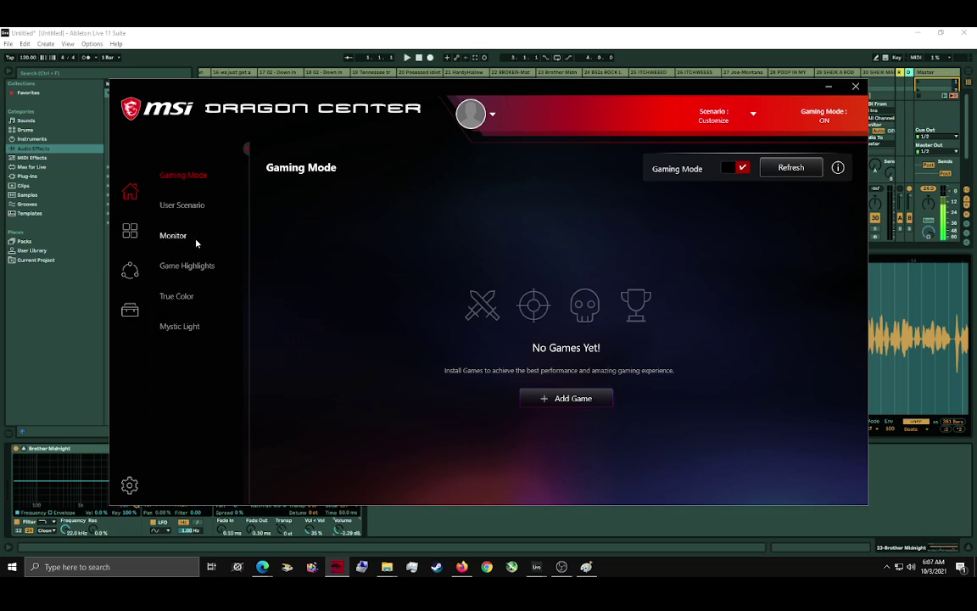
pyautogui.click(175, 206)
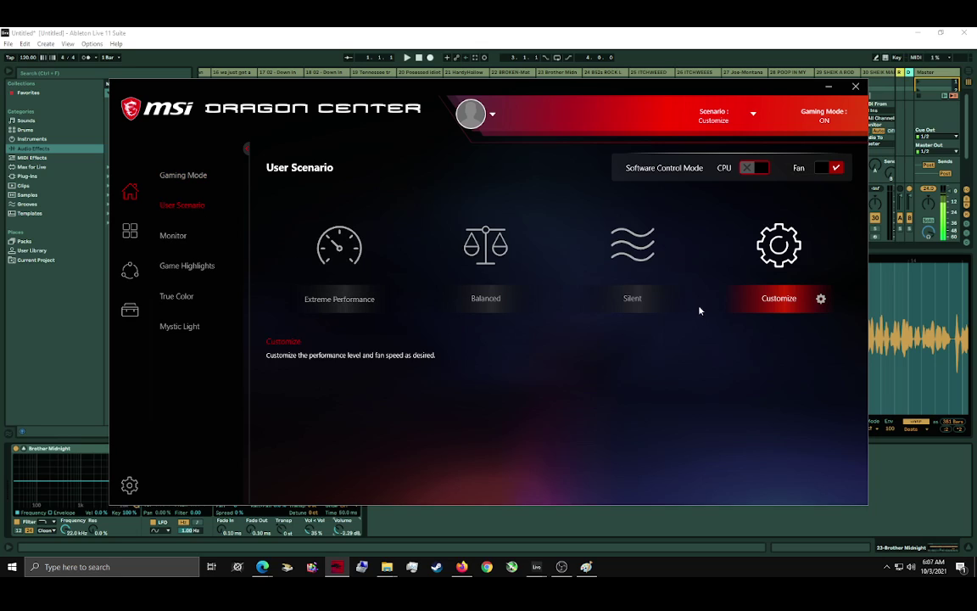
pyautogui.click(821, 297)
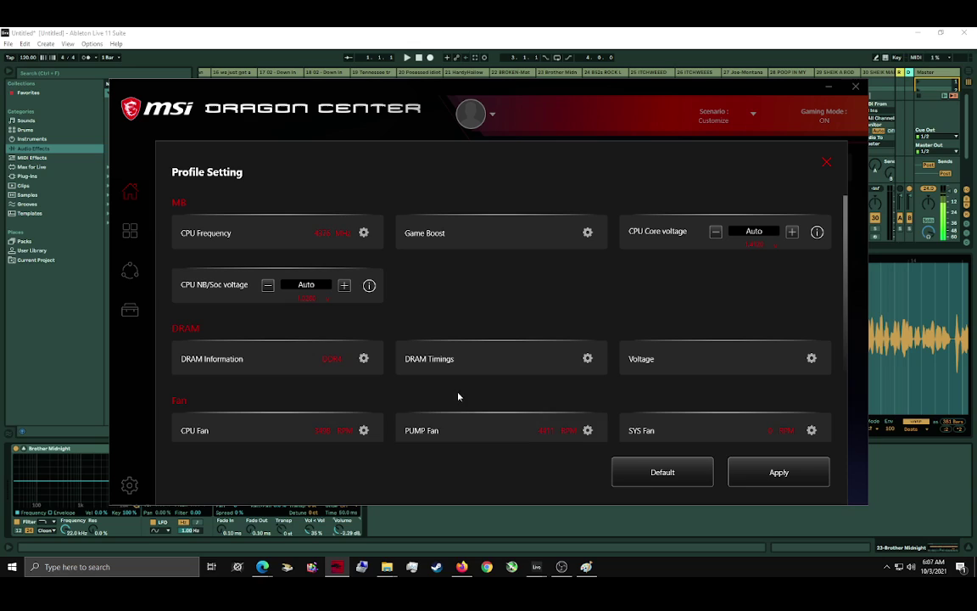
pyautogui.click(585, 431)
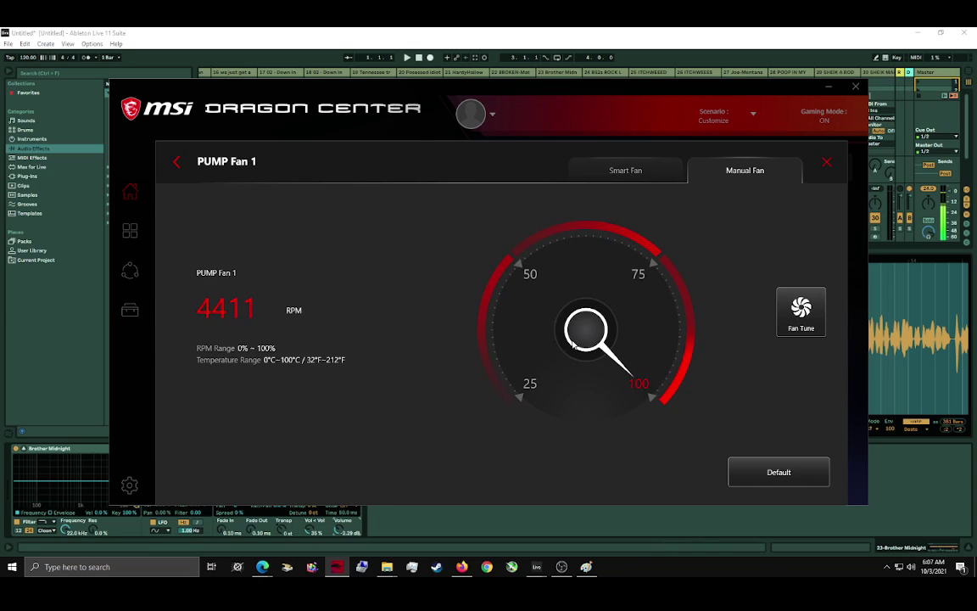
pyautogui.click(517, 269)
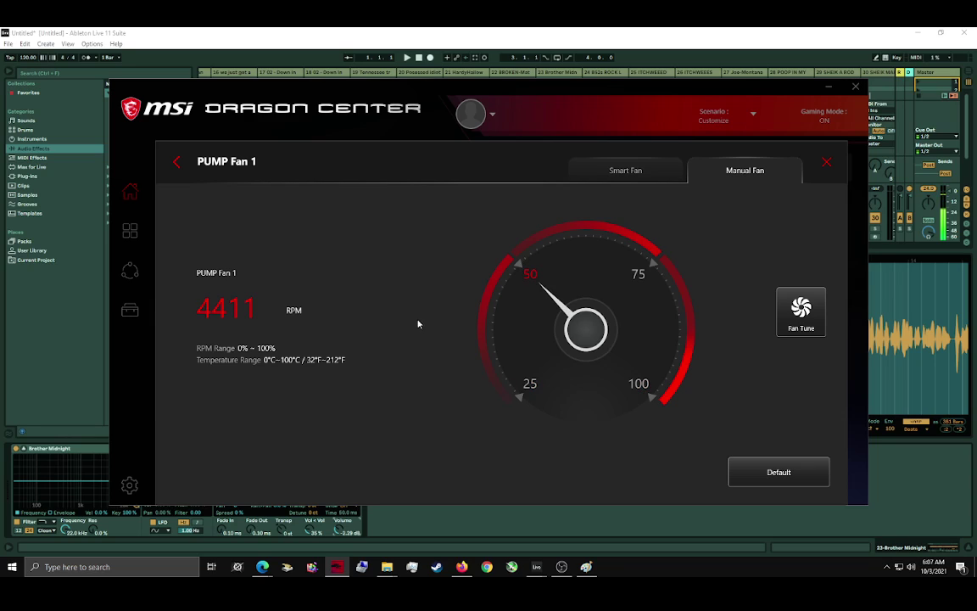
pyautogui.click(520, 398)
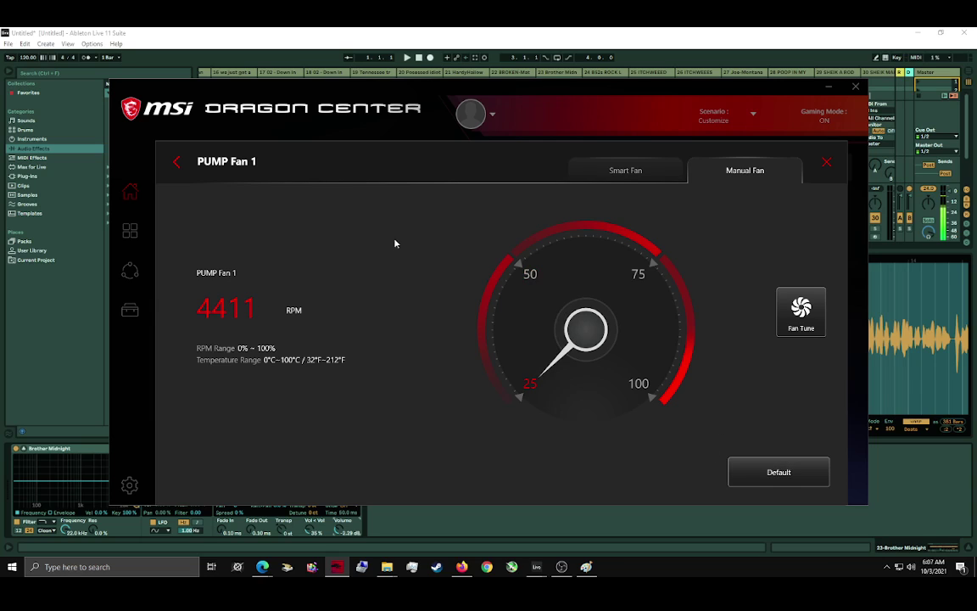
# Step: Check CPU Fan 1's manual speed setting and return to the profile settings
pyautogui.click(178, 165)
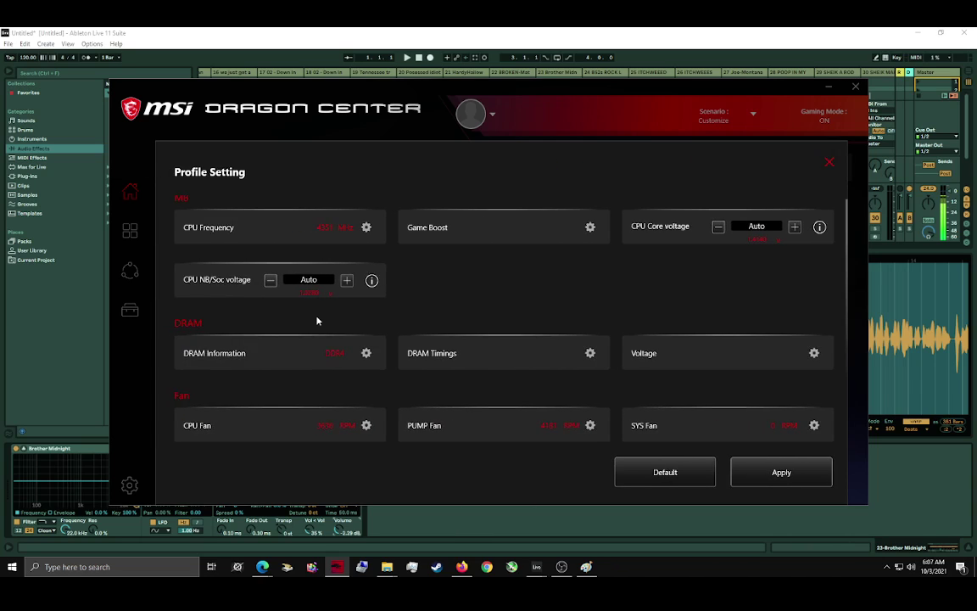
pyautogui.click(291, 432)
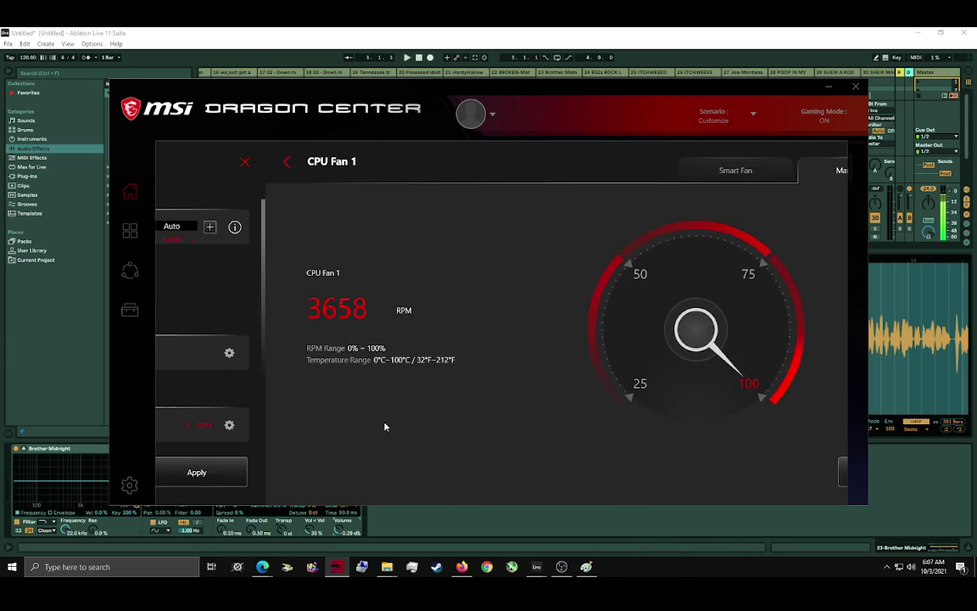
pyautogui.click(175, 163)
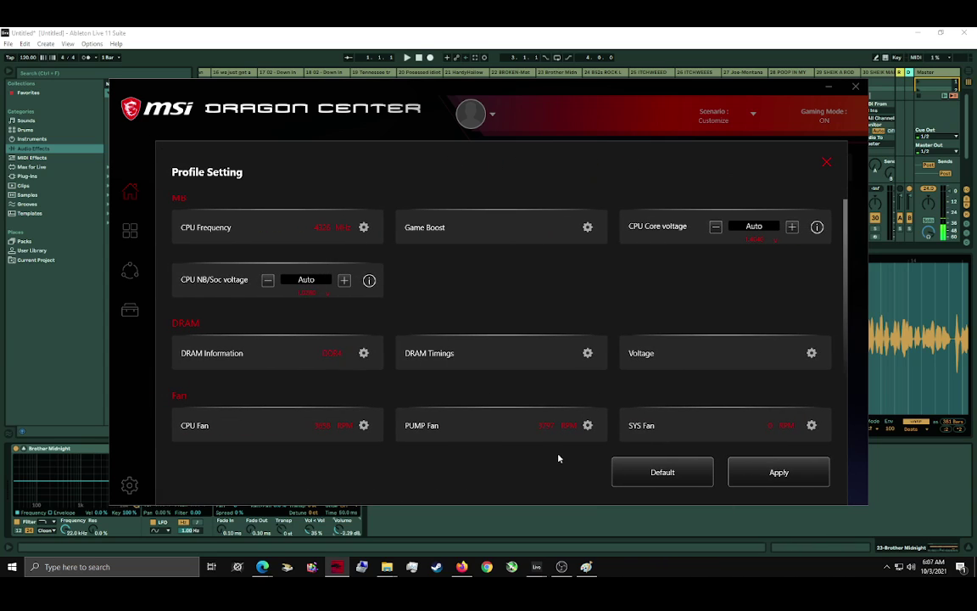
# Step: Set SYS Fan 2's manual speed to 50
pyautogui.click(715, 433)
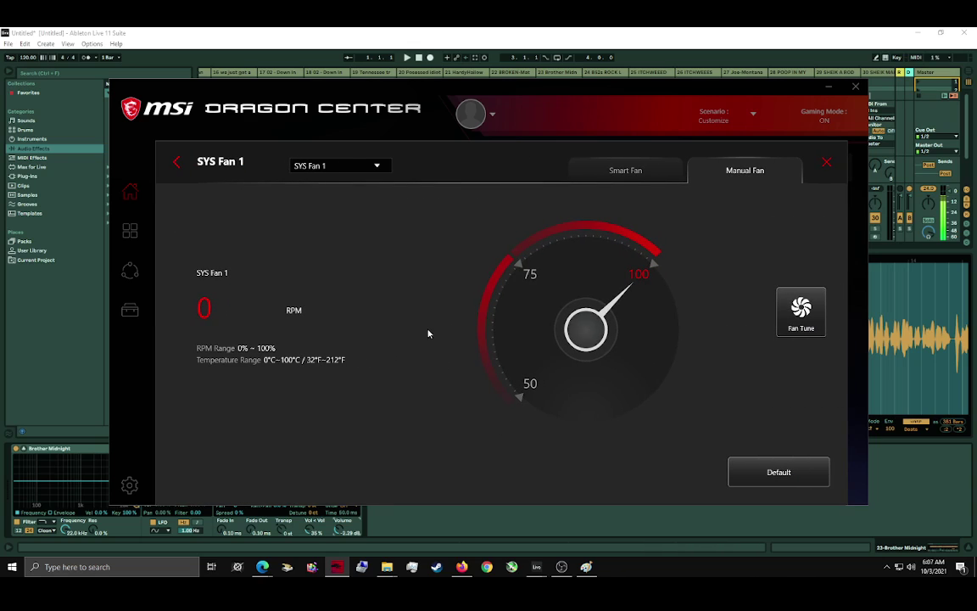
pyautogui.click(336, 168)
pyautogui.click(341, 198)
pyautogui.click(517, 397)
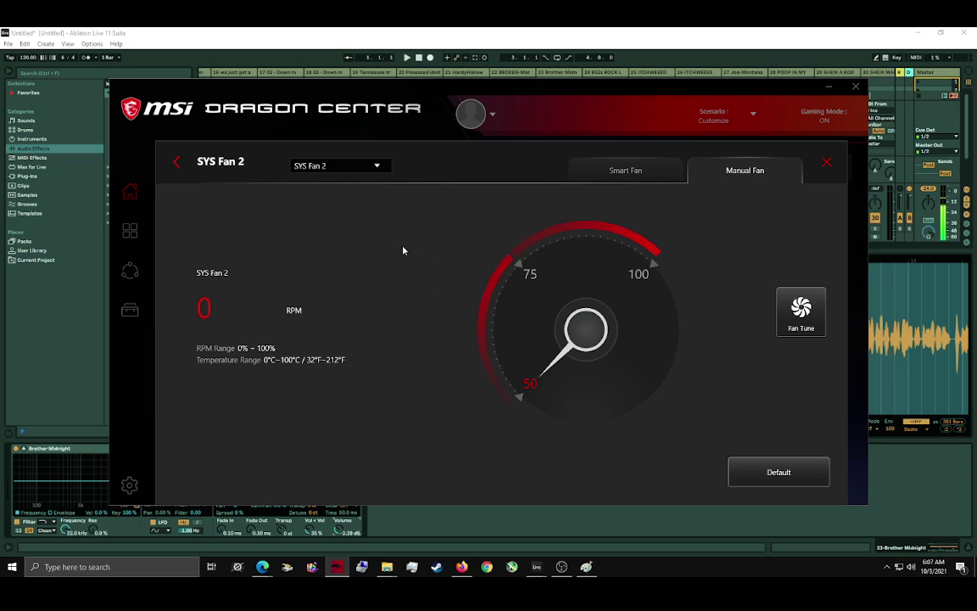
# Step: Select SYS Fan 3 and set its manual speed to 50
pyautogui.click(342, 166)
pyautogui.click(342, 213)
pyautogui.click(336, 166)
pyautogui.click(339, 213)
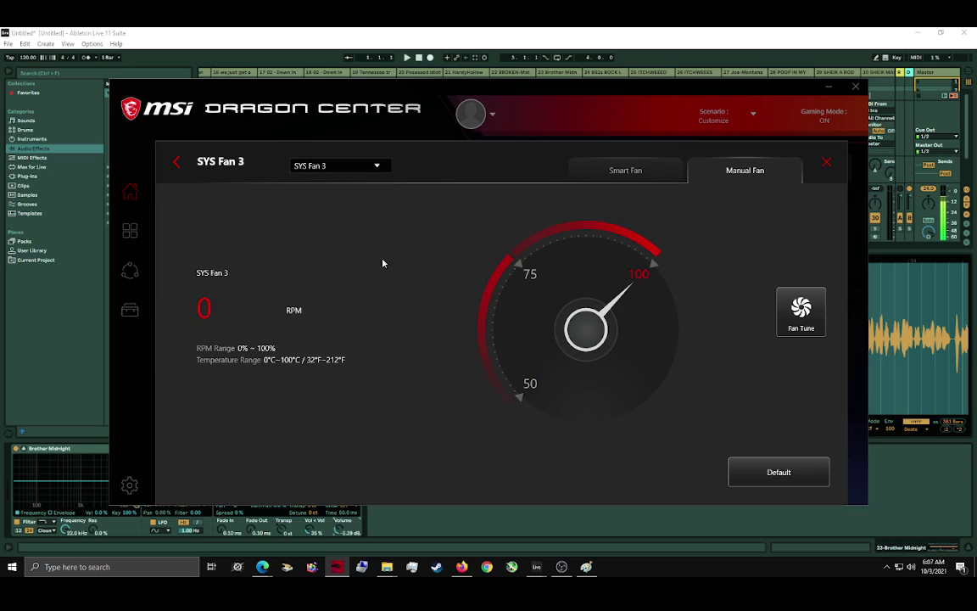
pyautogui.click(519, 397)
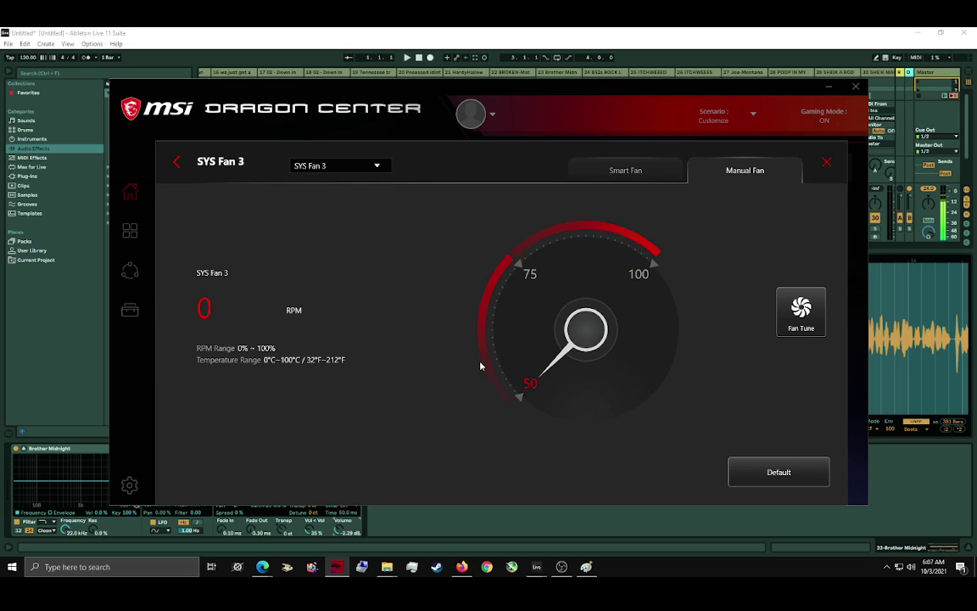
# Step: Set the manual speeds of SYS Fan 5 and SYS Fan 6 to 50 and close Dragon Center
pyautogui.click(323, 172)
pyautogui.click(343, 241)
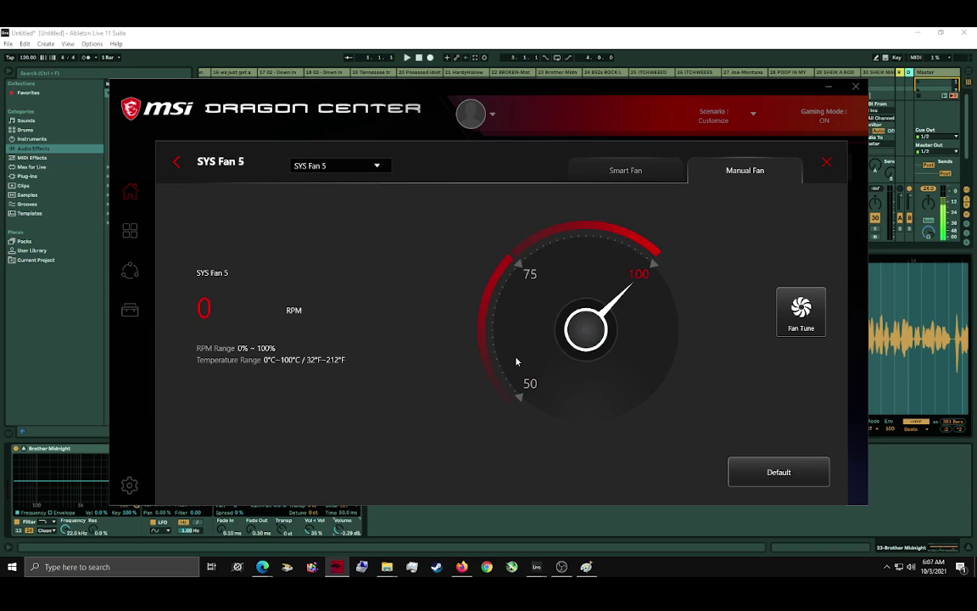
pyautogui.click(338, 165)
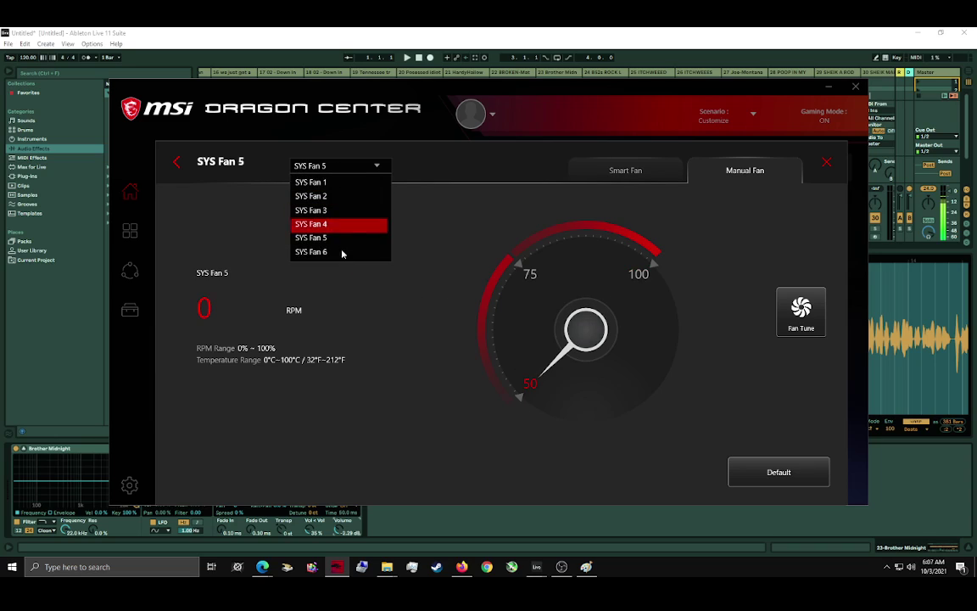
pyautogui.click(342, 254)
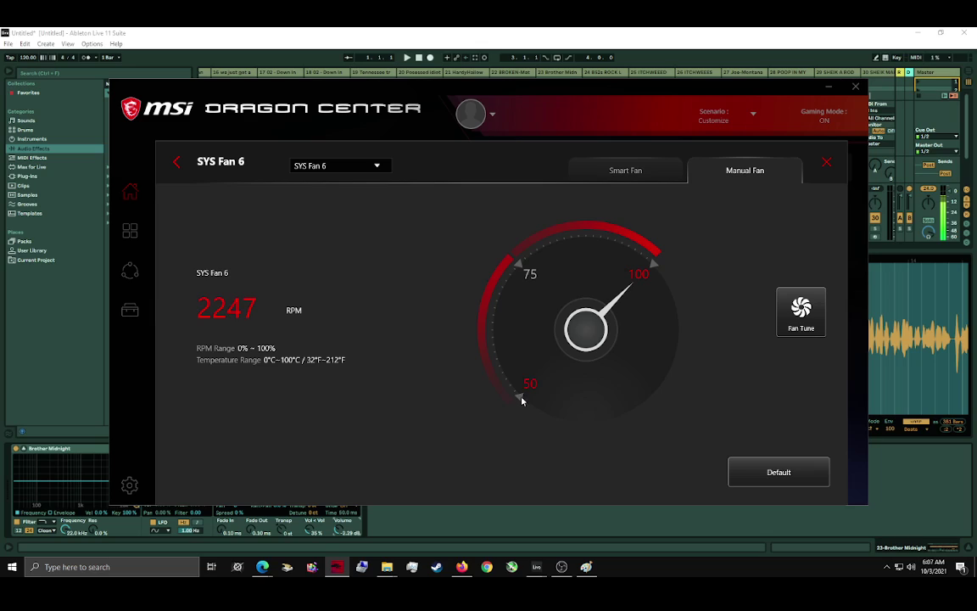
pyautogui.click(520, 398)
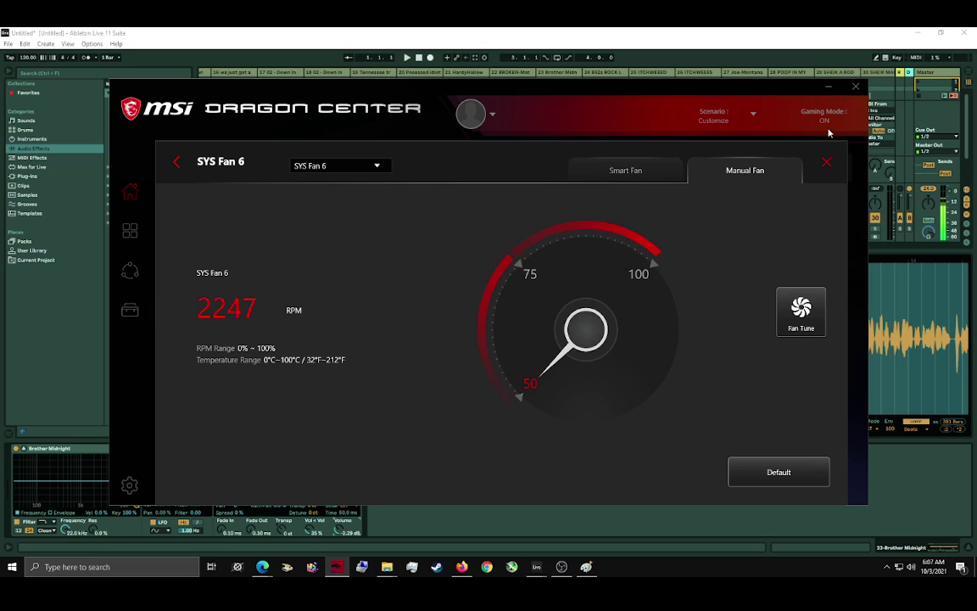
pyautogui.click(825, 164)
pyautogui.click(856, 88)
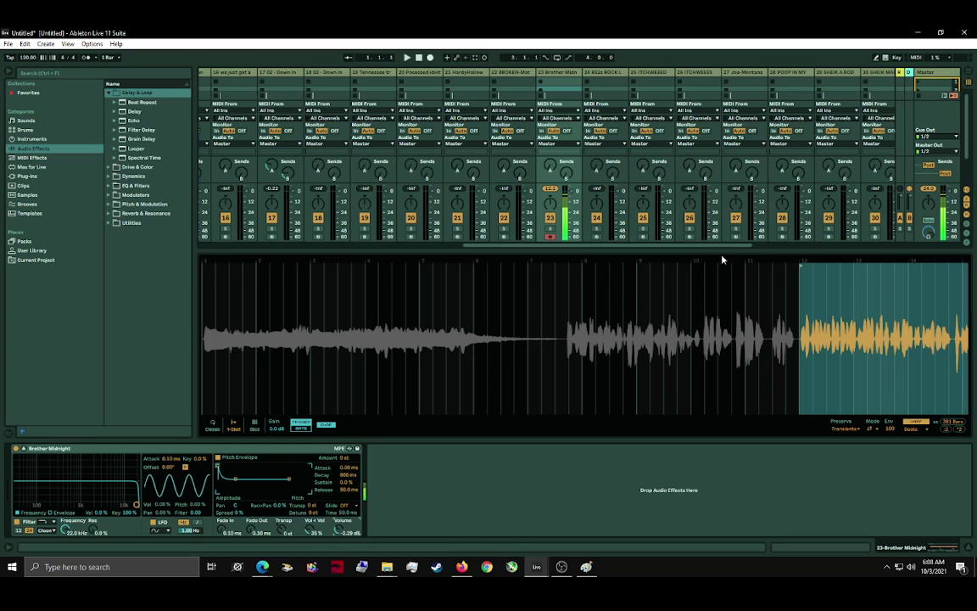
# Step: Narrow the browser to give the Brother Midnight sample waveform more width
pyautogui.moveTo(848, 337); pyautogui.dragTo(450, 337)
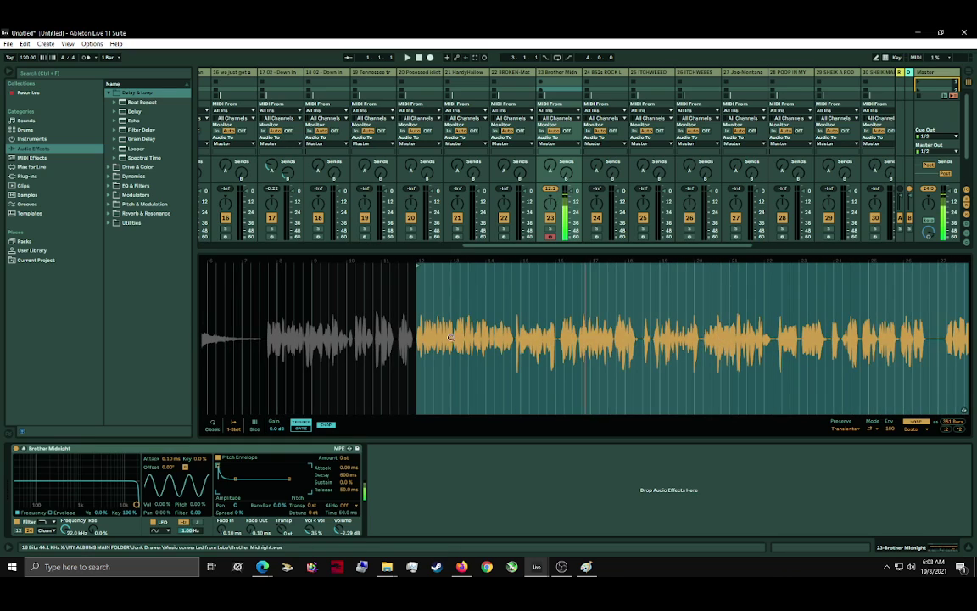
pyautogui.moveTo(507, 347); pyautogui.dragTo(528, 324)
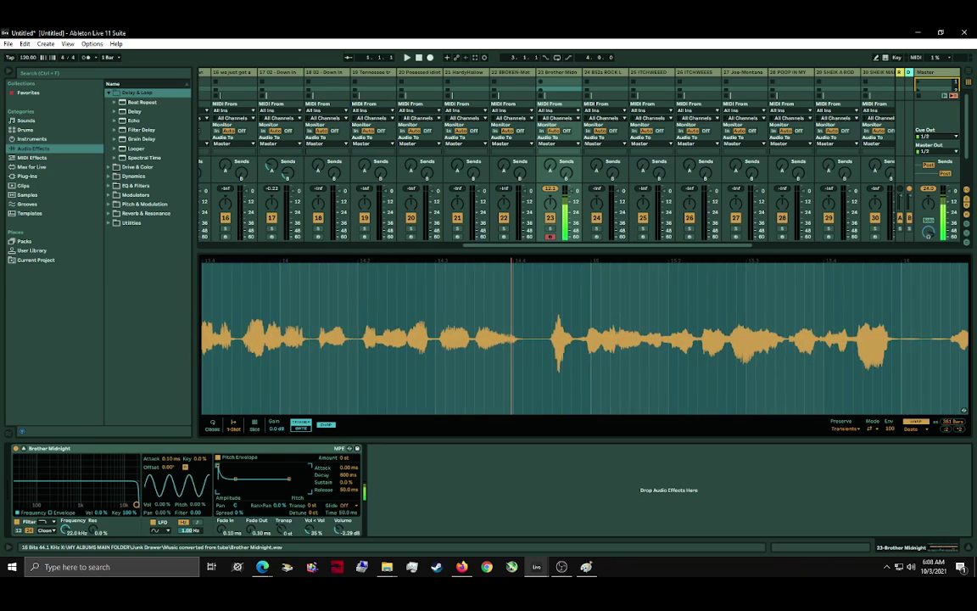
pyautogui.doubleClick(542, 327)
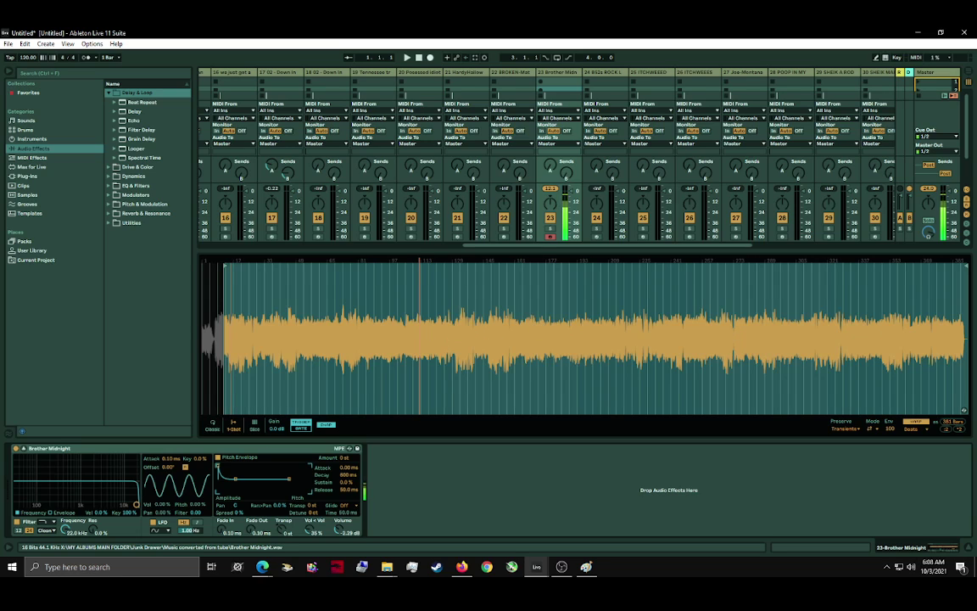
pyautogui.moveTo(475, 329)
pyautogui.mouseDown()
pyautogui.moveTo(472, 352)
pyautogui.moveTo(467, 322)
pyautogui.moveTo(465, 330)
pyautogui.mouseUp()
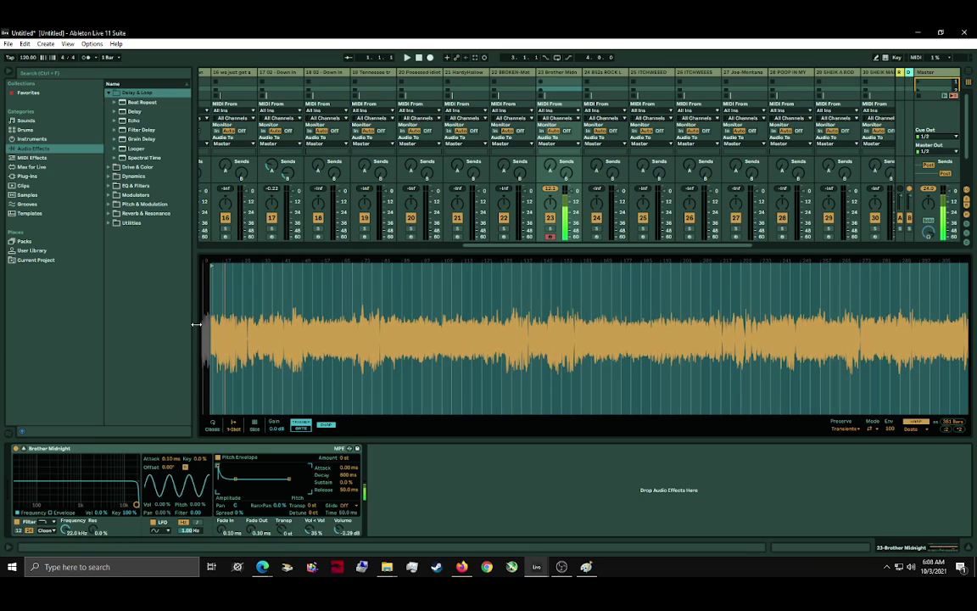
pyautogui.moveTo(195, 329); pyautogui.dragTo(182, 374)
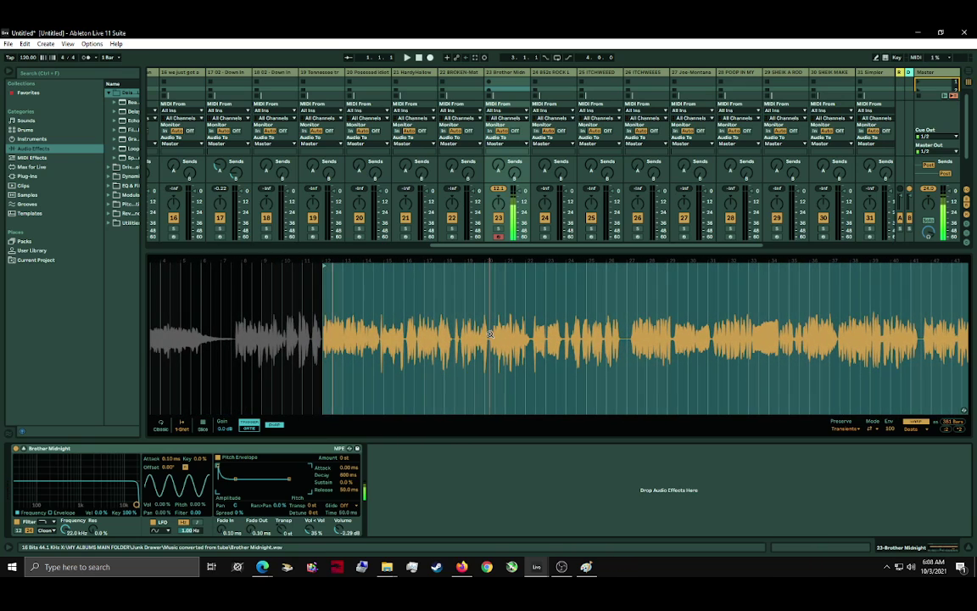
# Step: Examine the Brother Midnight waveform closely from the start marker at bar 12 through the gap near 14.4
pyautogui.moveTo(449, 334); pyautogui.dragTo(530, 358)
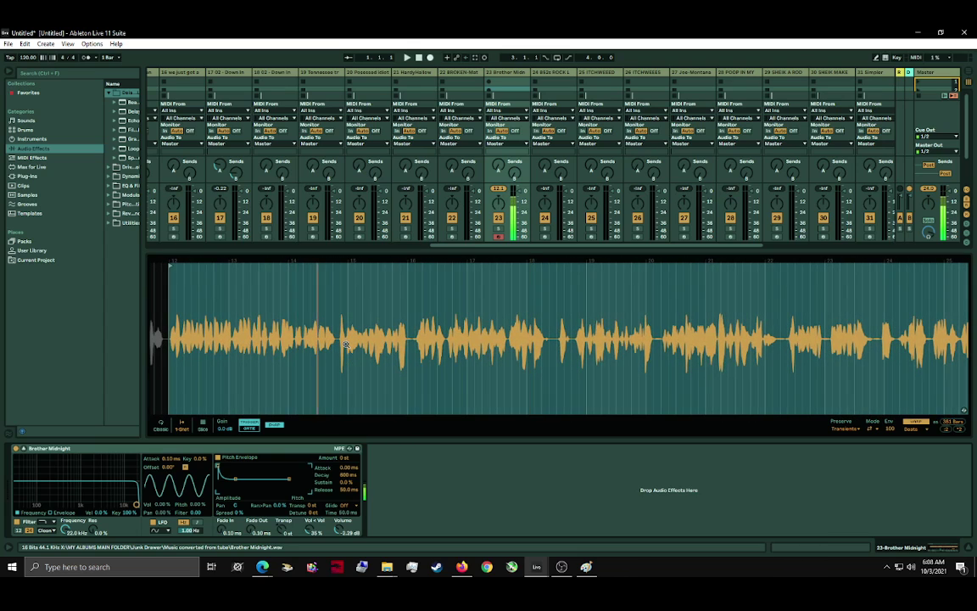
pyautogui.moveTo(337, 337); pyautogui.dragTo(337, 293)
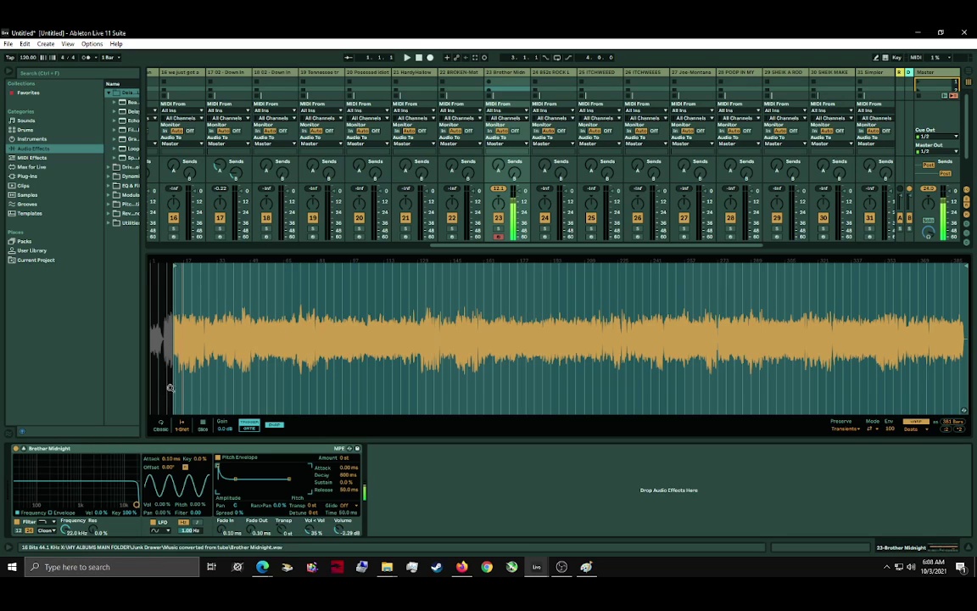
pyautogui.moveTo(395, 338); pyautogui.dragTo(577, 381)
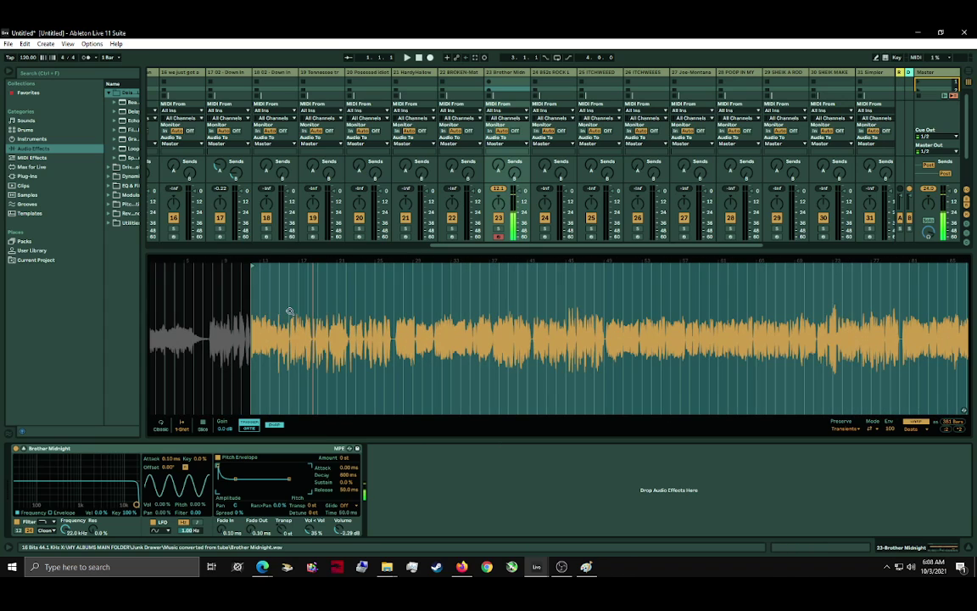
pyautogui.moveTo(277, 313); pyautogui.dragTo(530, 321)
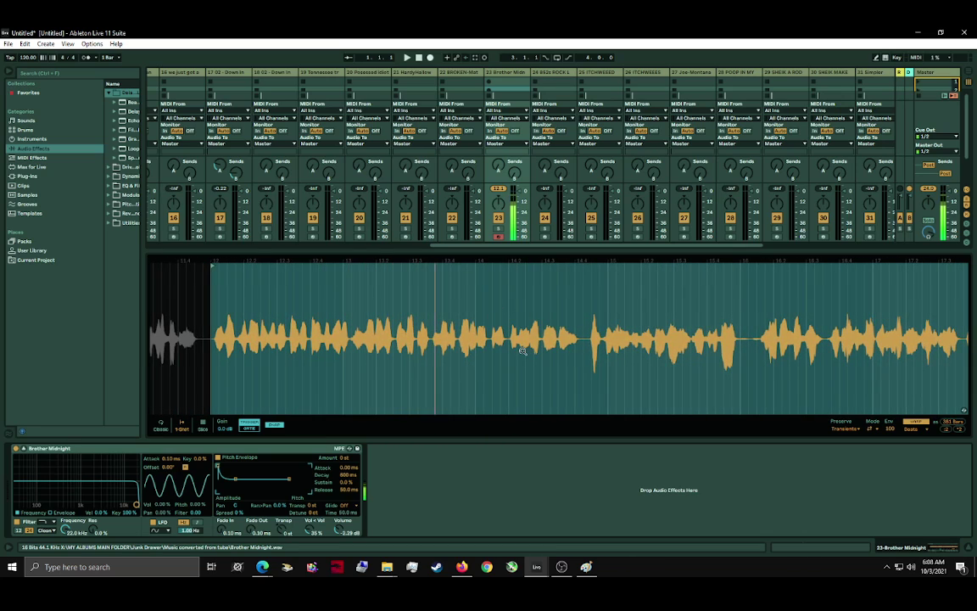
pyautogui.moveTo(574, 368); pyautogui.dragTo(574, 399)
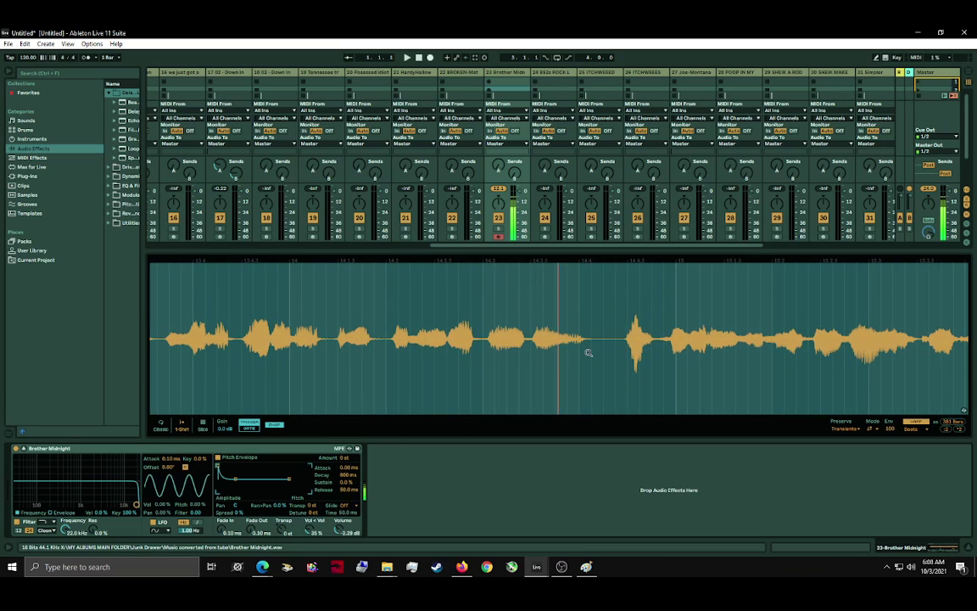
pyautogui.rightClick(607, 329)
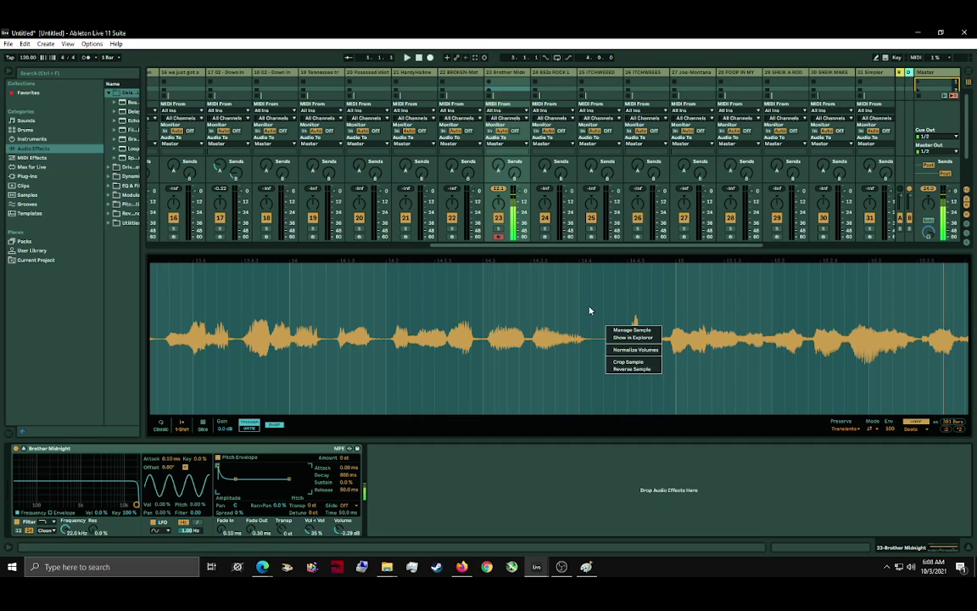
pyautogui.click(589, 309)
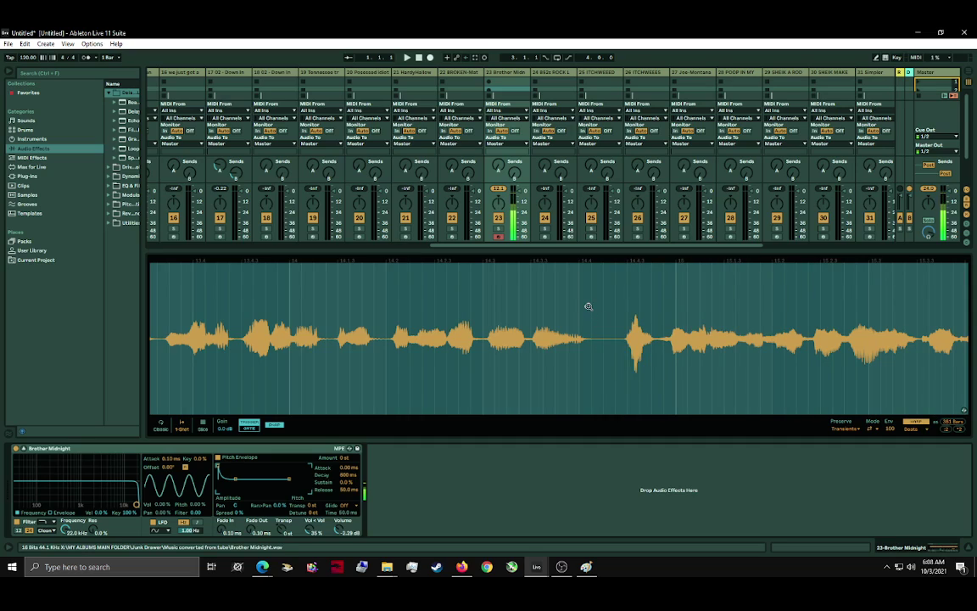
pyautogui.rightClick(599, 259)
pyautogui.click(596, 260)
pyautogui.moveTo(589, 384); pyautogui.dragTo(589, 377)
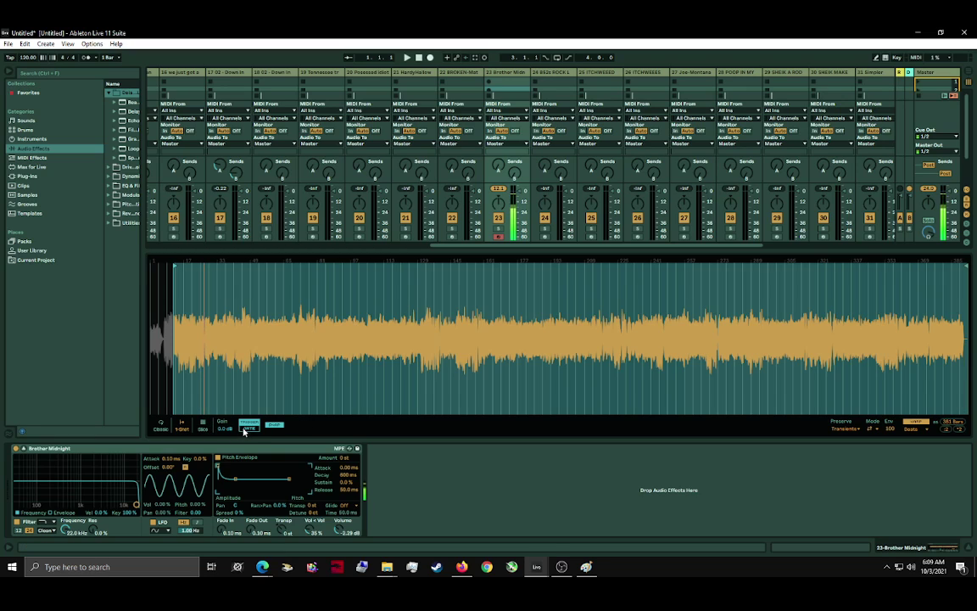
# Step: Turn off Snap and switch the Brother Midnight sampler to Slice mode
pyautogui.moveTo(205, 347); pyautogui.dragTo(346, 369)
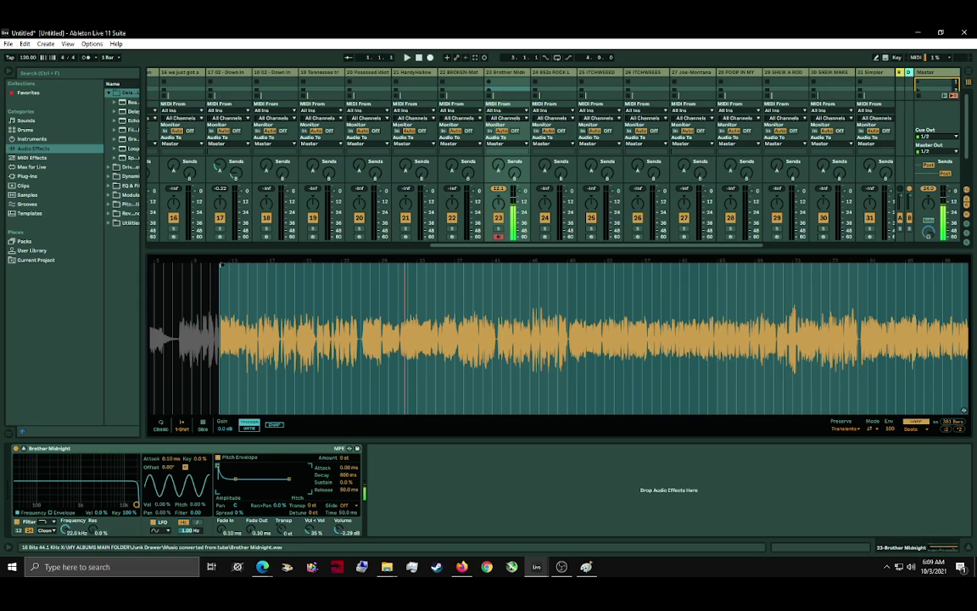
pyautogui.rightClick(221, 265)
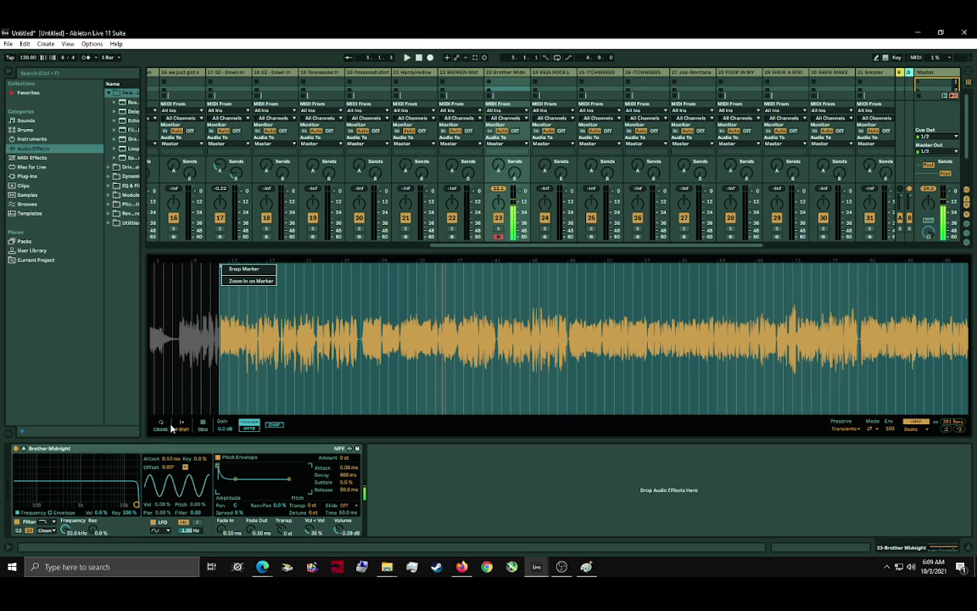
pyautogui.click(203, 427)
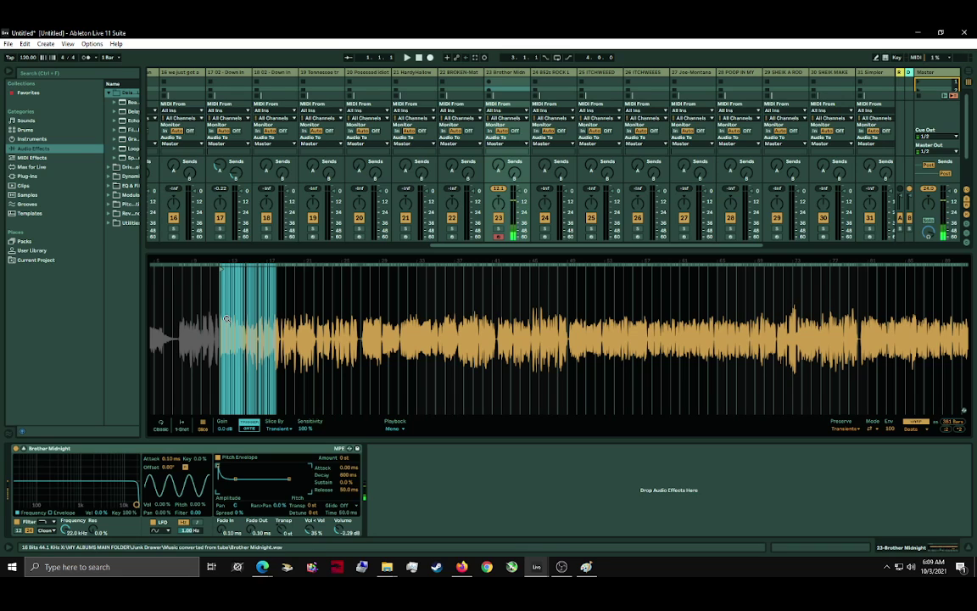
# Step: Lower the transient slicing sensitivity to about 76% and remove the slice marker inside the opening phrase after bar 12
pyautogui.moveTo(224, 324); pyautogui.dragTo(313, 386)
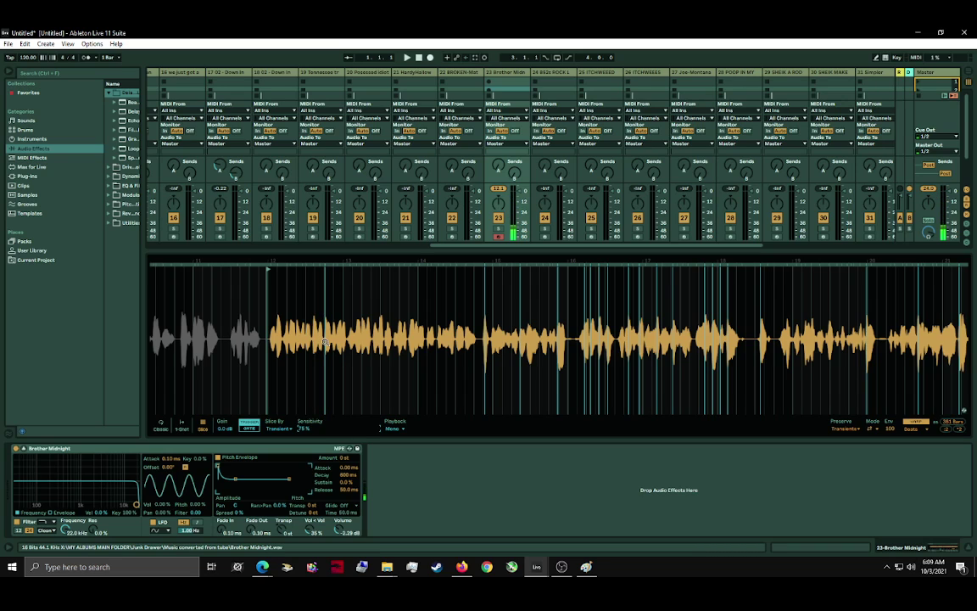
pyautogui.scroll(3, 325, 342)
pyautogui.scroll(-5, 383, 345)
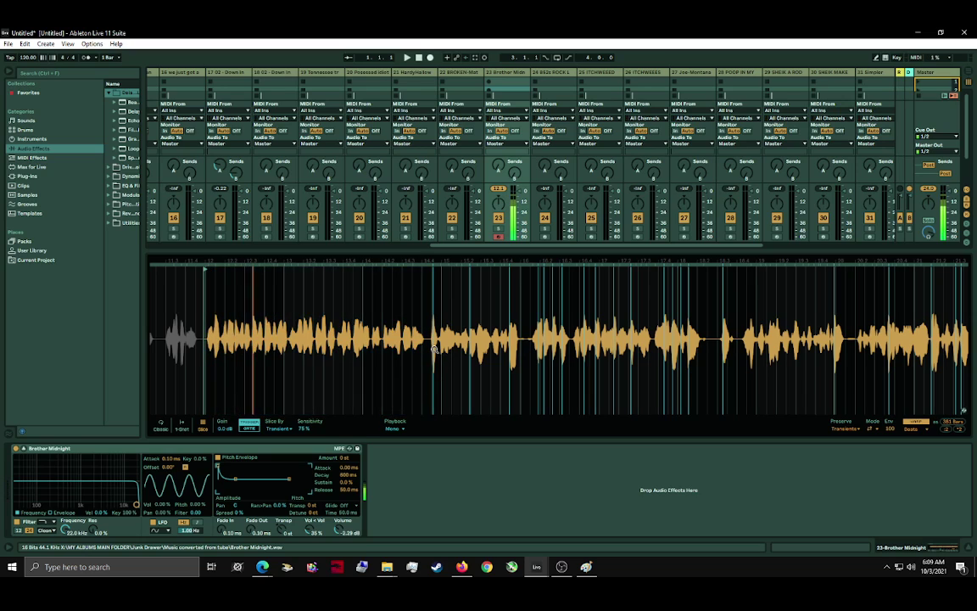
pyautogui.scroll(3, 437, 346)
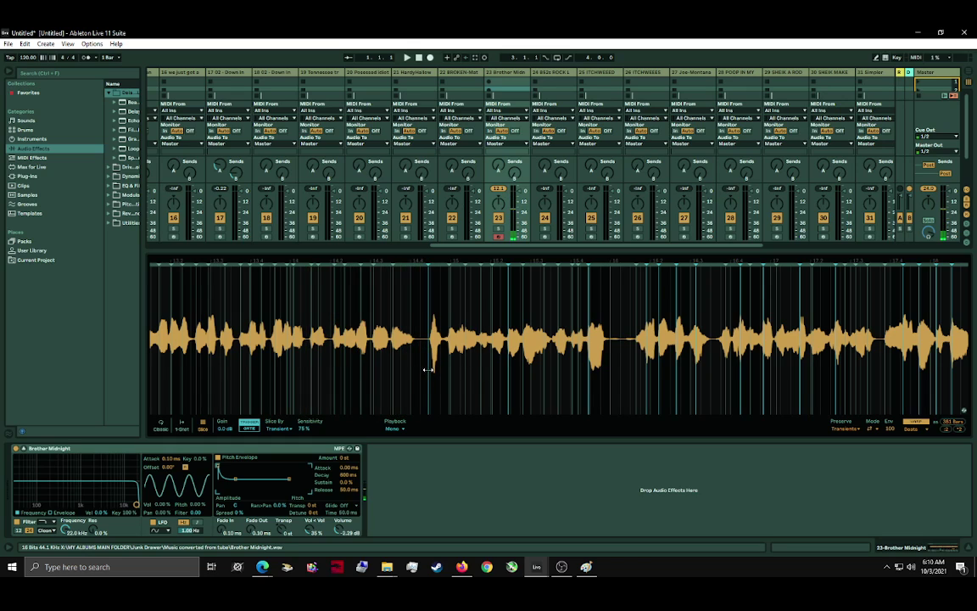
# Step: Delete the unwanted transient slice markers within the vocal phrases between about 15.2 and 18.3
pyautogui.moveTo(471, 365); pyautogui.dragTo(388, 363)
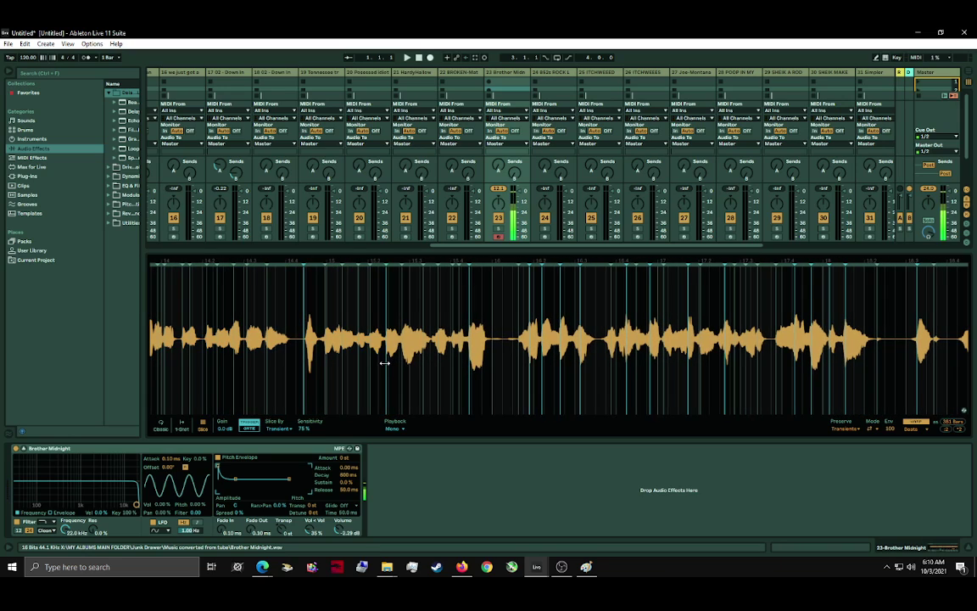
pyautogui.click(384, 365)
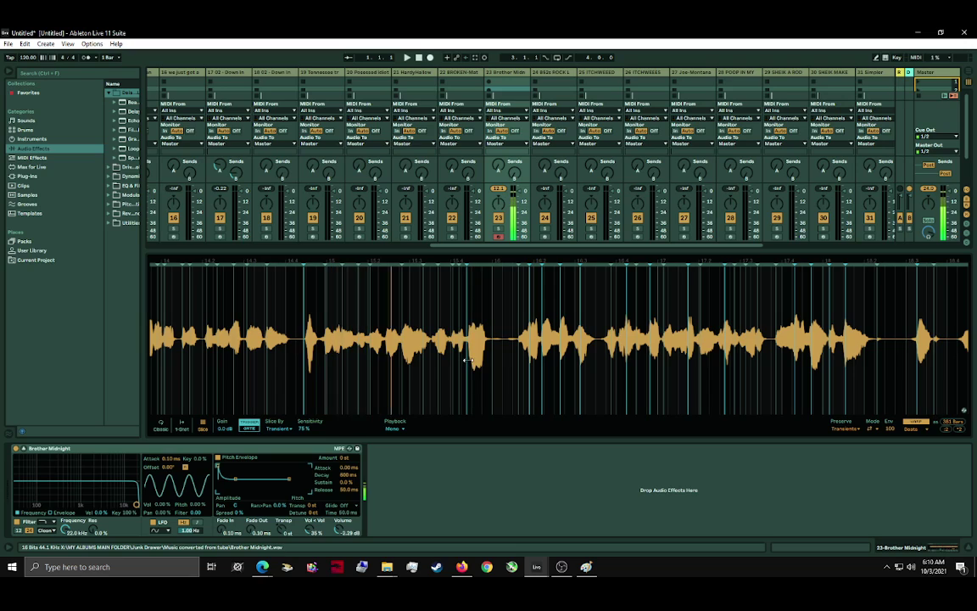
pyautogui.doubleClick(468, 358)
pyautogui.click(467, 359)
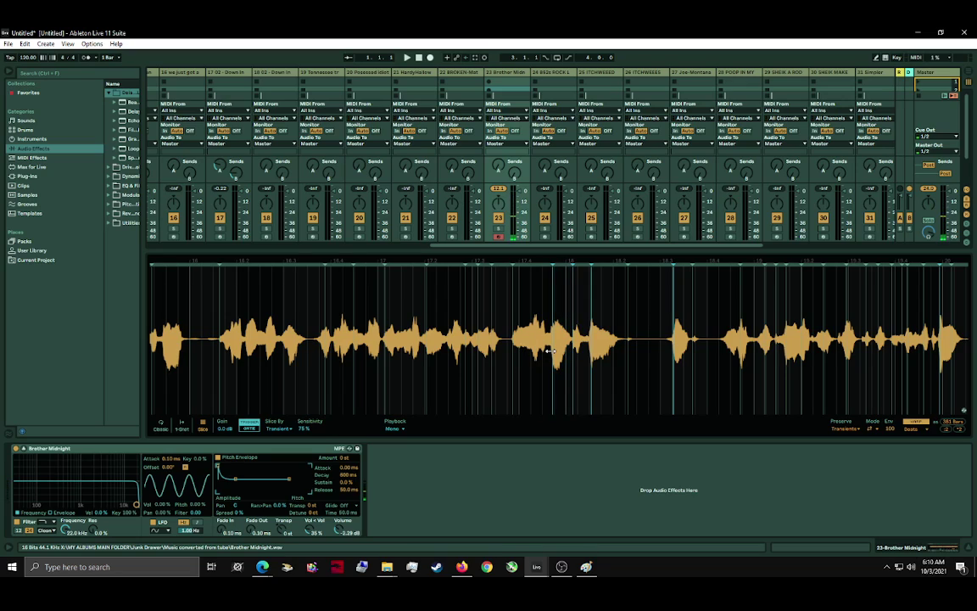
pyautogui.doubleClick(551, 350)
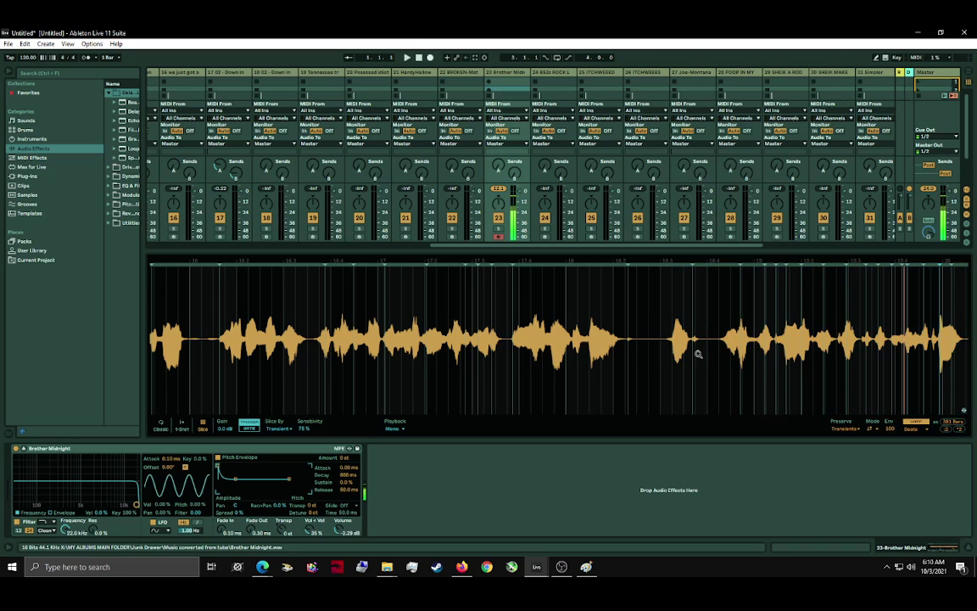
# Step: Clear the extra transient slice markers from the vocal phrases between about bar 19 and 22.3
pyautogui.moveTo(722, 353); pyautogui.dragTo(396, 352)
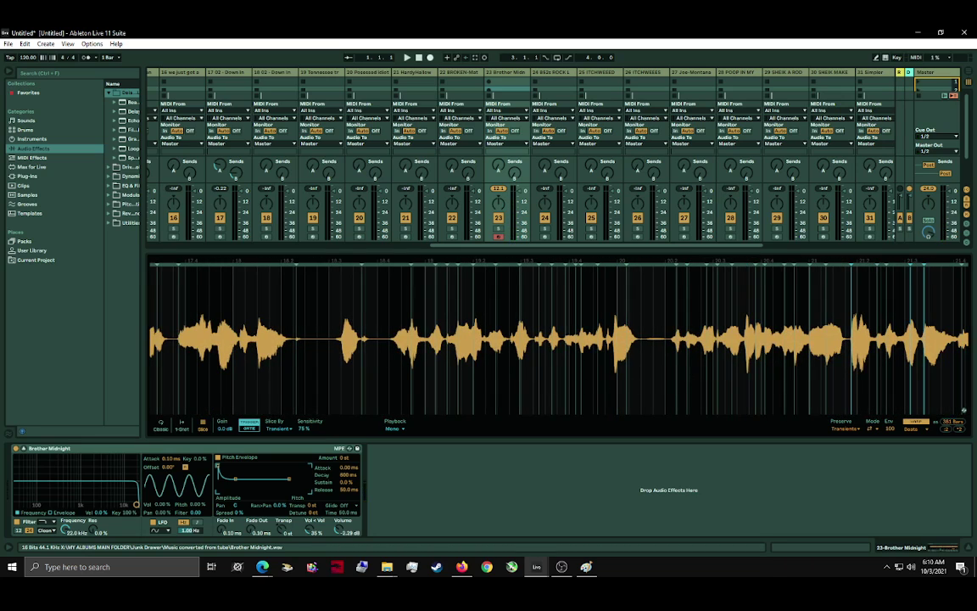
pyautogui.moveTo(715, 363); pyautogui.dragTo(388, 364)
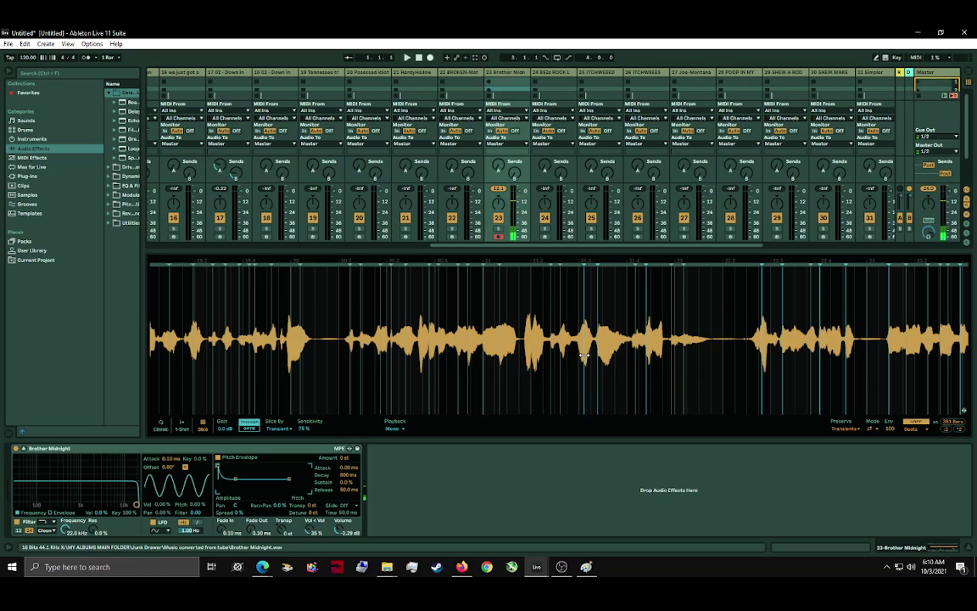
pyautogui.doubleClick(646, 341)
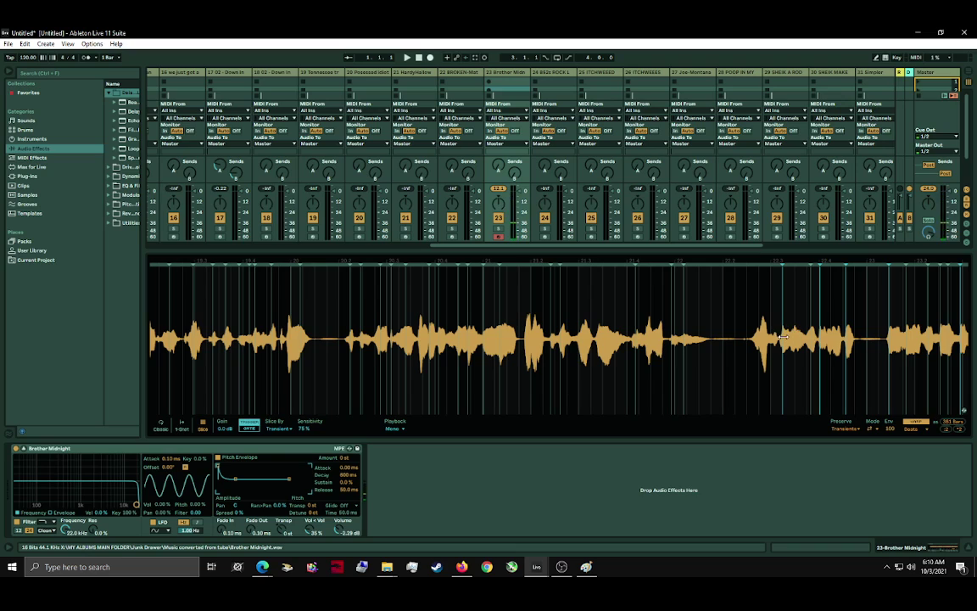
pyautogui.moveTo(811, 331); pyautogui.dragTo(365, 328)
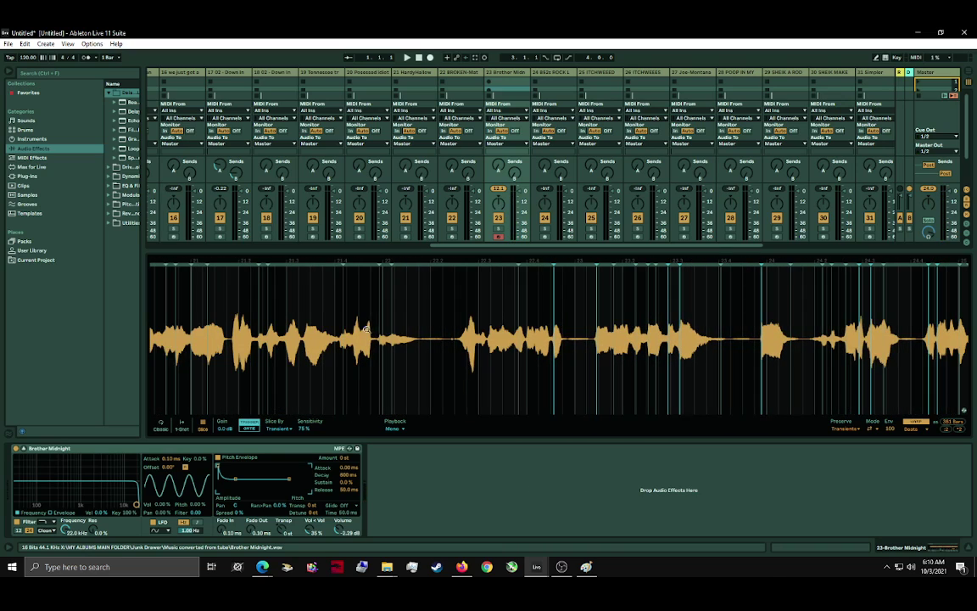
# Step: Delete the transient slice markers from the phrases between about 22.4 and the silent gap after 26.3
pyautogui.moveTo(476, 367); pyautogui.dragTo(313, 369)
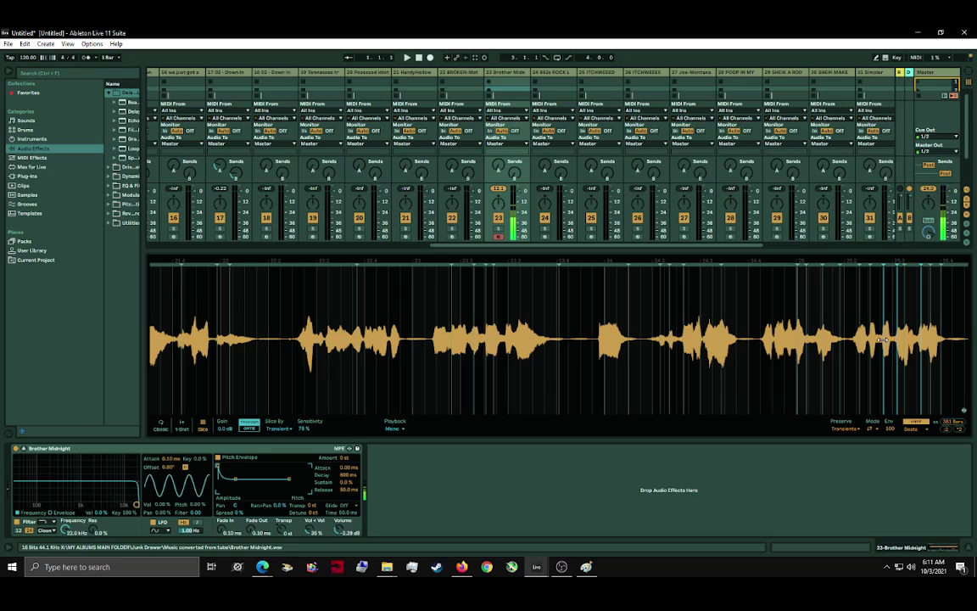
pyautogui.doubleClick(759, 336)
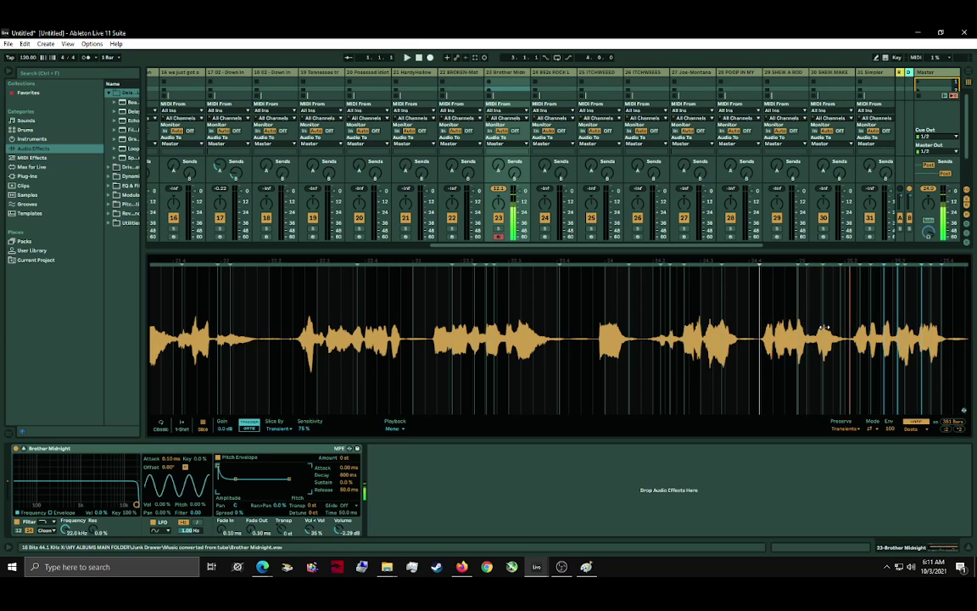
pyautogui.moveTo(759, 336); pyautogui.dragTo(371, 299)
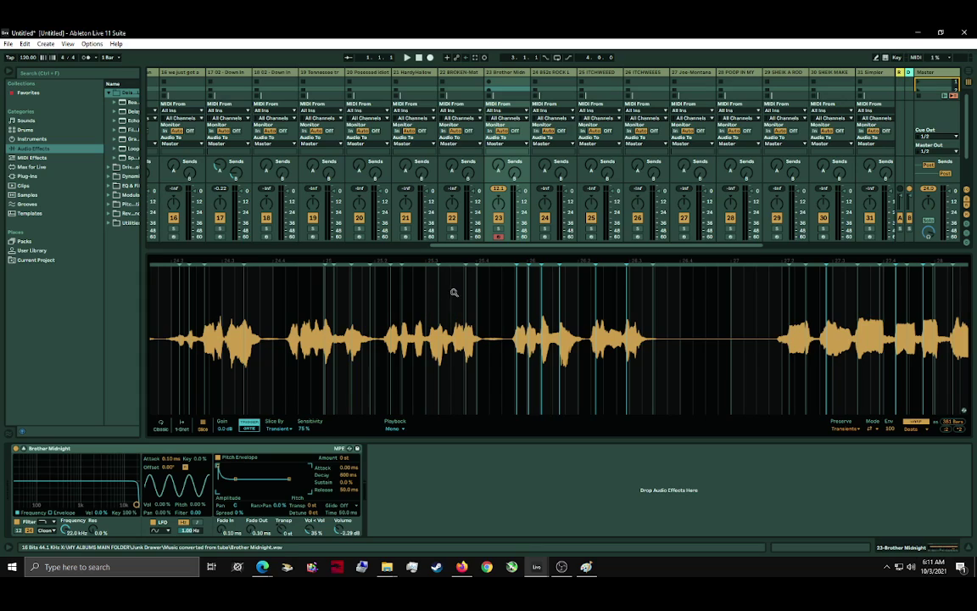
pyautogui.moveTo(514, 290); pyautogui.dragTo(539, 298)
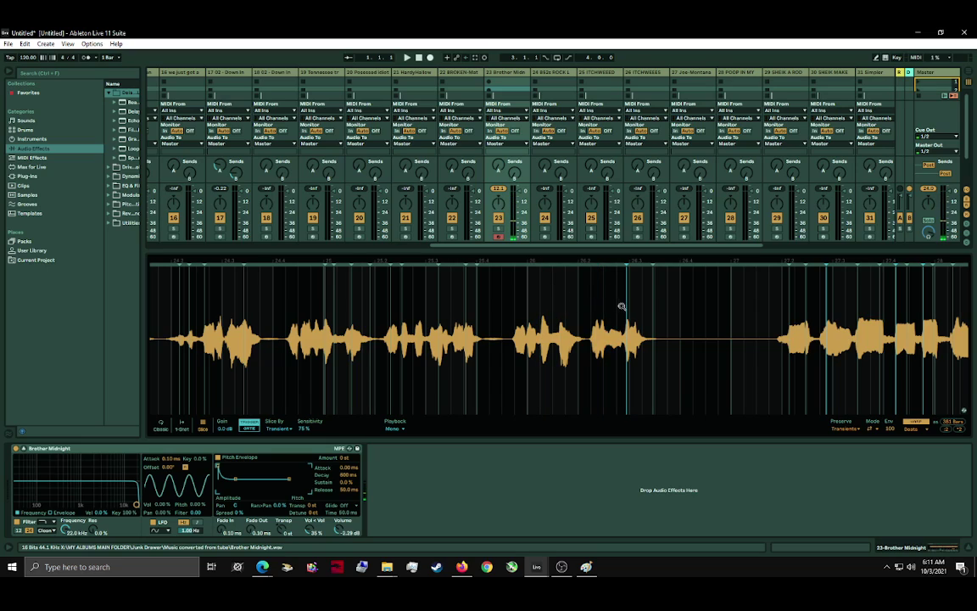
pyautogui.moveTo(624, 312); pyautogui.dragTo(429, 284)
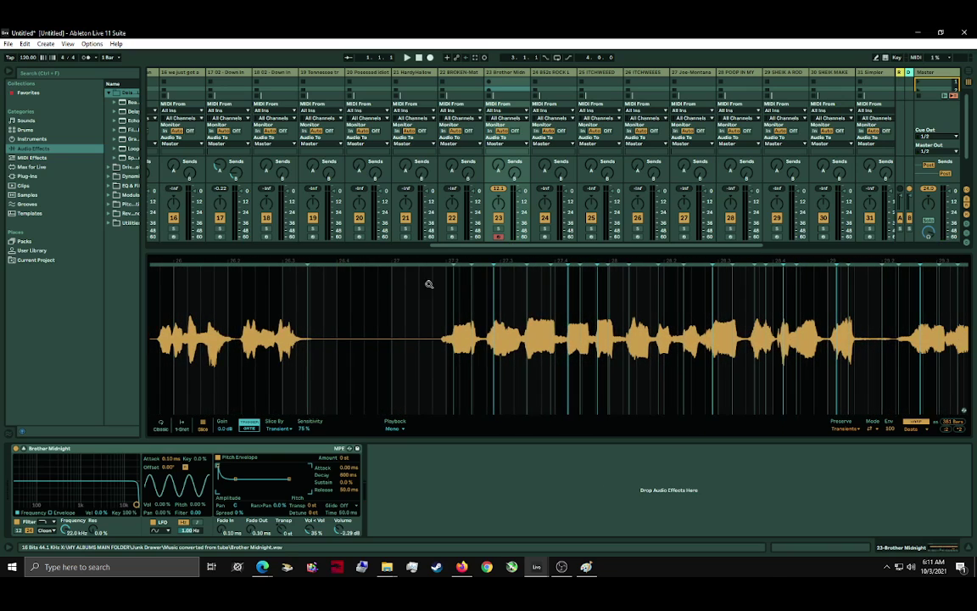
# Step: Add a manual slice at the phrase onset just before 27.2 and delete the extra markers between it and bar 28
pyautogui.moveTo(492, 310); pyautogui.dragTo(417, 324)
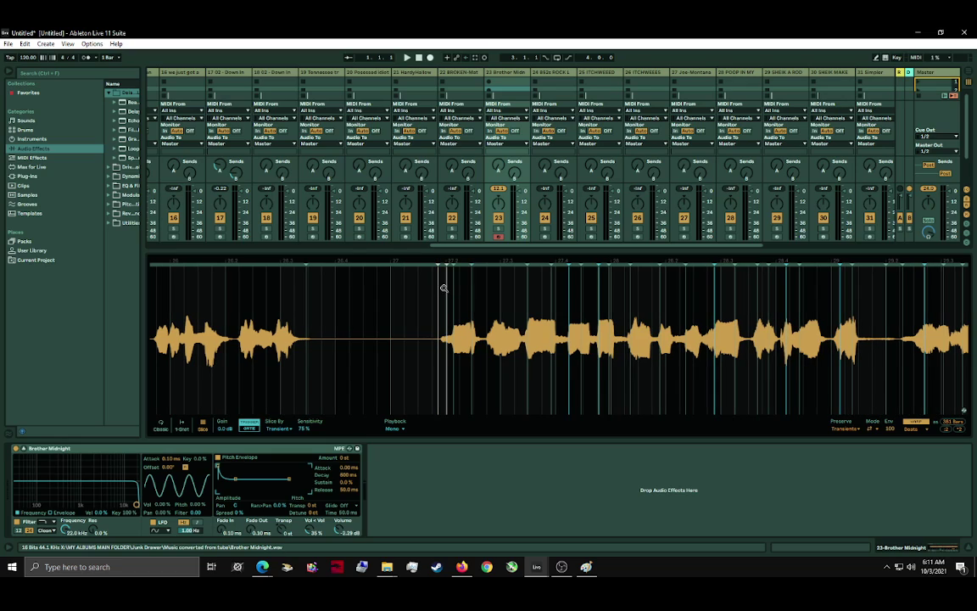
pyautogui.click(446, 285)
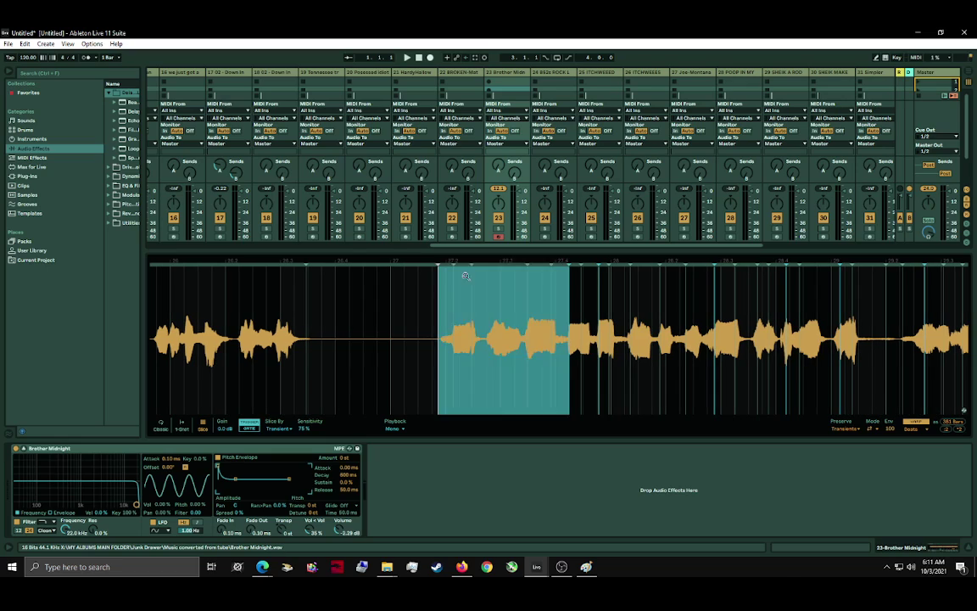
pyautogui.click(601, 355)
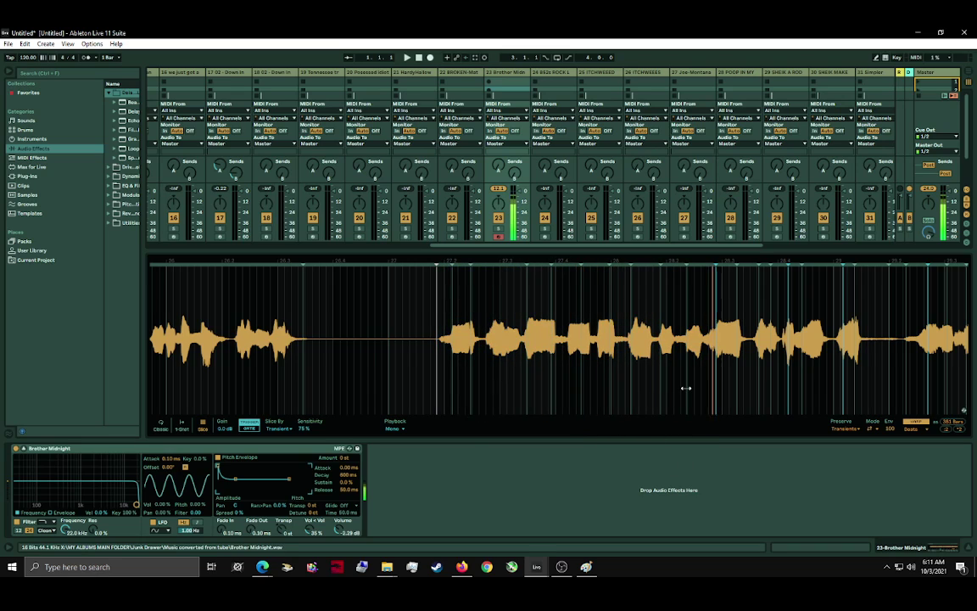
# Step: Add a manual slice at the word starting near bar 28 and delete the markers near 29 and 29.2
pyautogui.moveTo(672, 387); pyautogui.dragTo(533, 373)
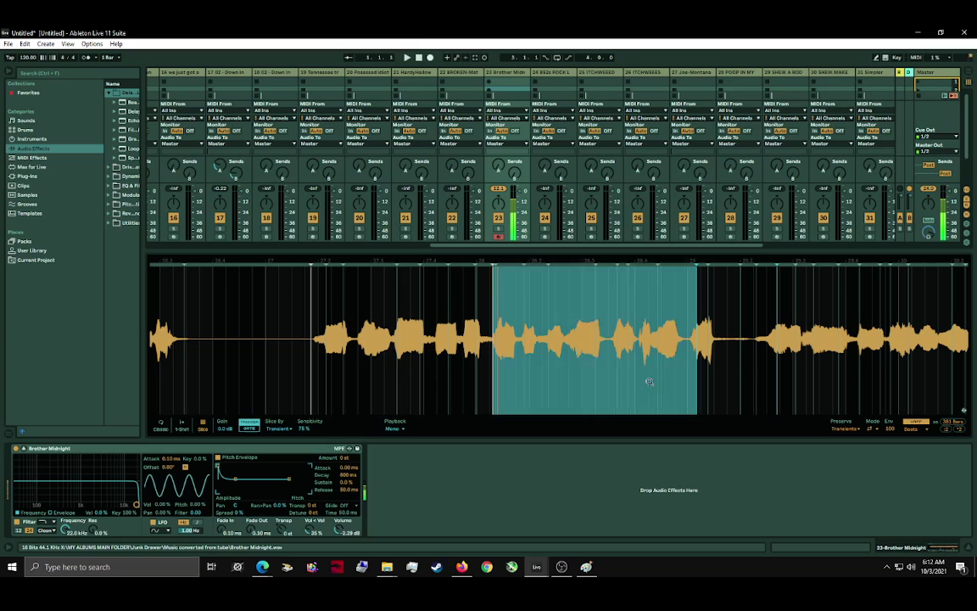
pyautogui.doubleClick(697, 392)
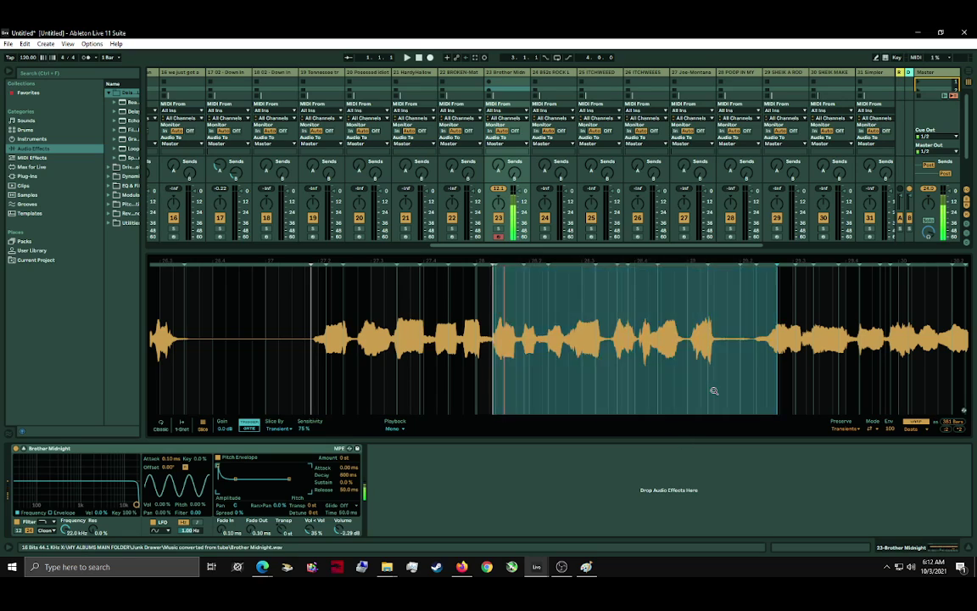
pyautogui.doubleClick(775, 389)
# Step: Add a manual slice at the onset of the vocal phrase near 29.2 and audition it
pyautogui.moveTo(721, 391); pyautogui.dragTo(409, 370)
pyautogui.click(464, 377)
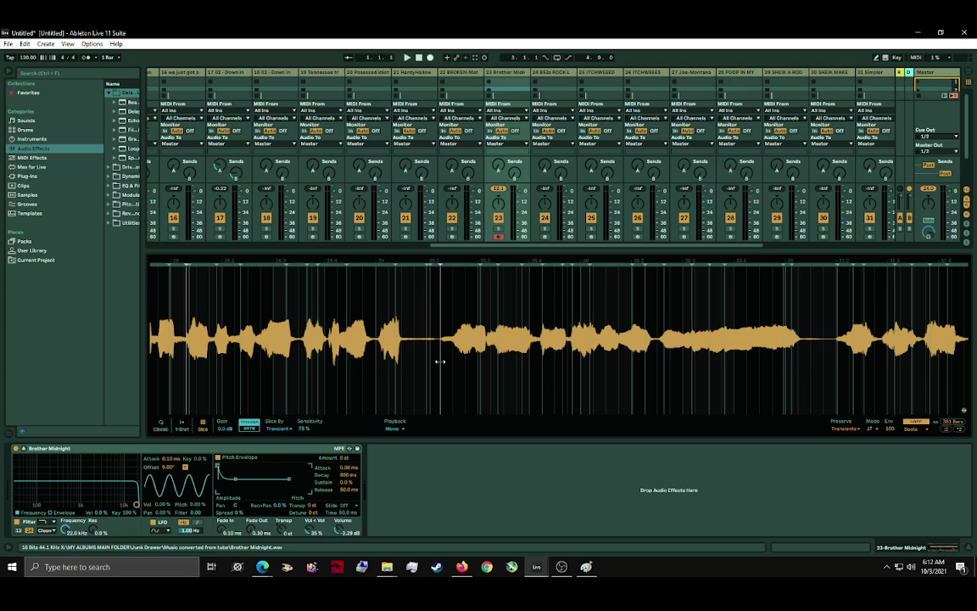
pyautogui.click(440, 359)
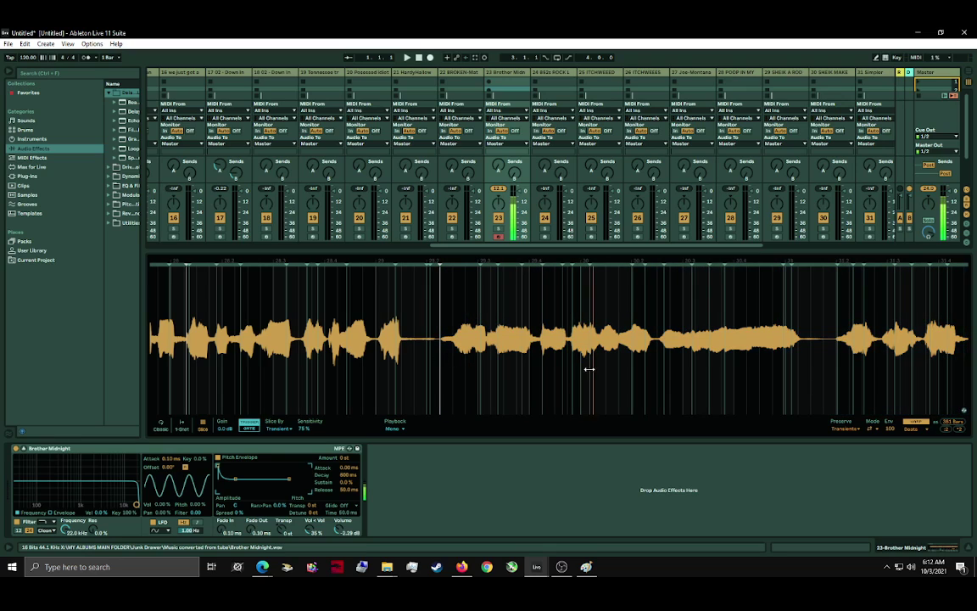
# Step: Add manual slices at the word onsets near 29.4 and just after bar 30, auditioning each
pyautogui.click(539, 390)
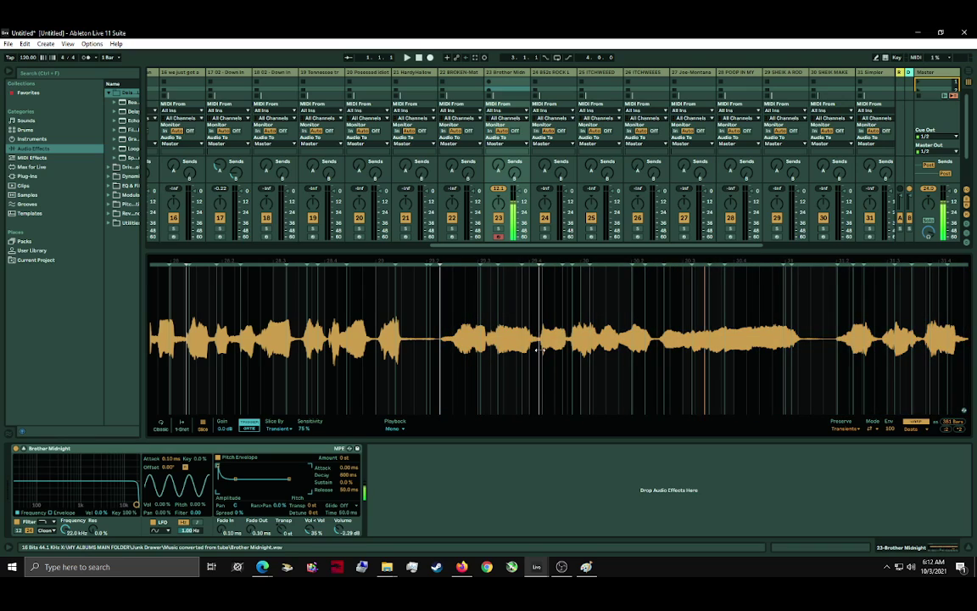
pyautogui.click(536, 349)
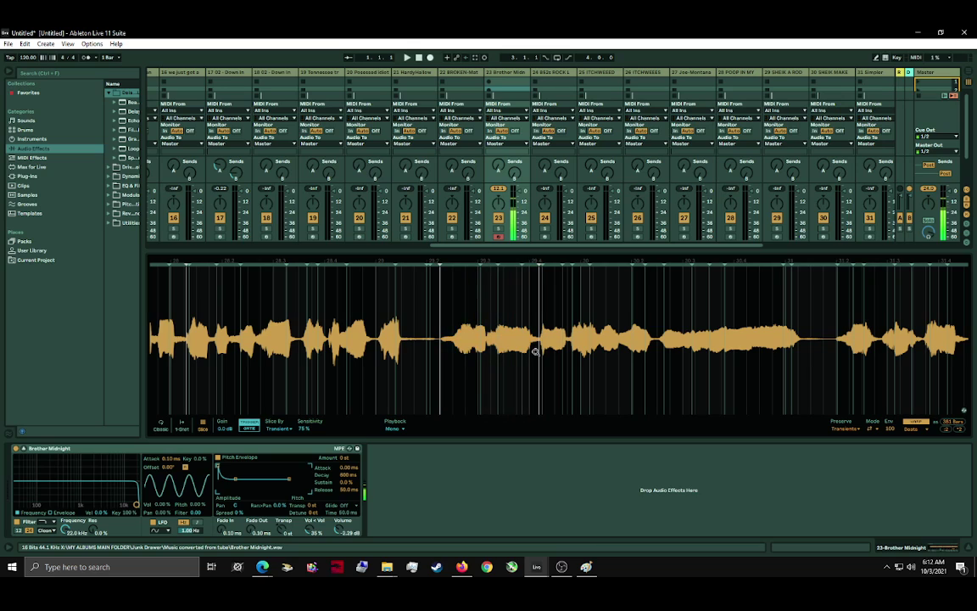
pyautogui.click(602, 361)
pyautogui.doubleClick(601, 359)
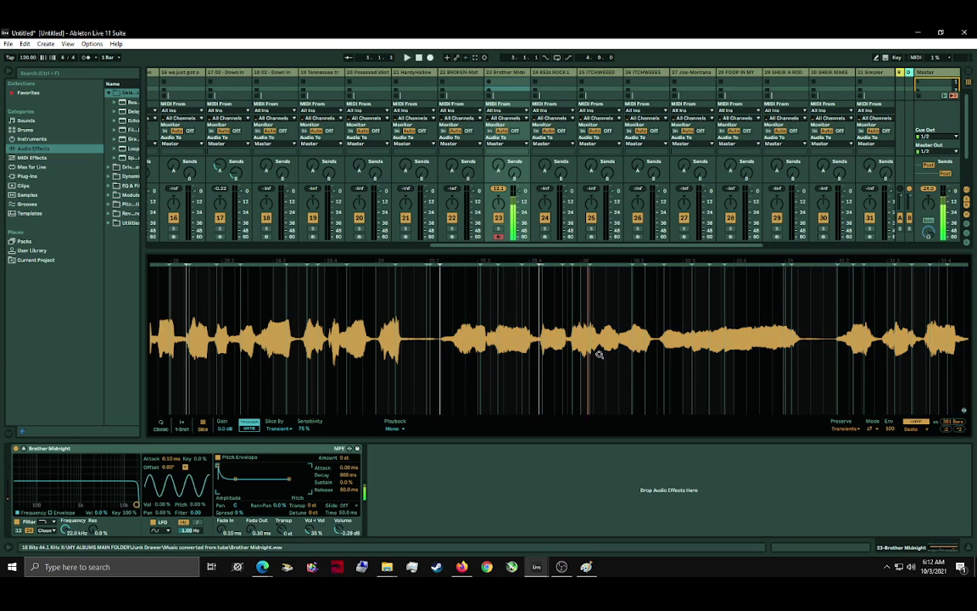
pyautogui.click(597, 356)
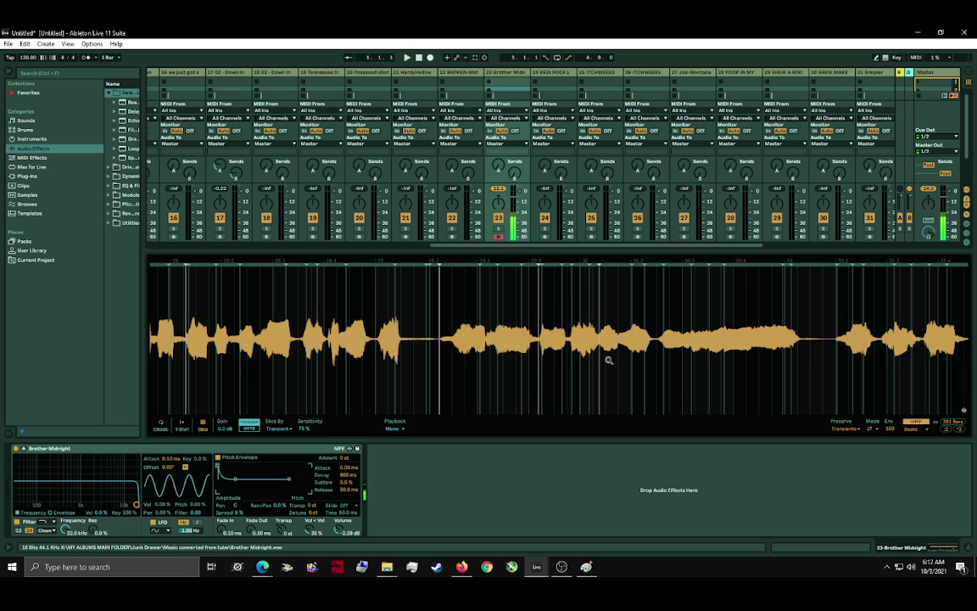
# Step: Add manual slices at the vocal onsets near 30.2, 31.2, 32.3 and just before bar 33
pyautogui.moveTo(730, 388); pyautogui.dragTo(435, 342)
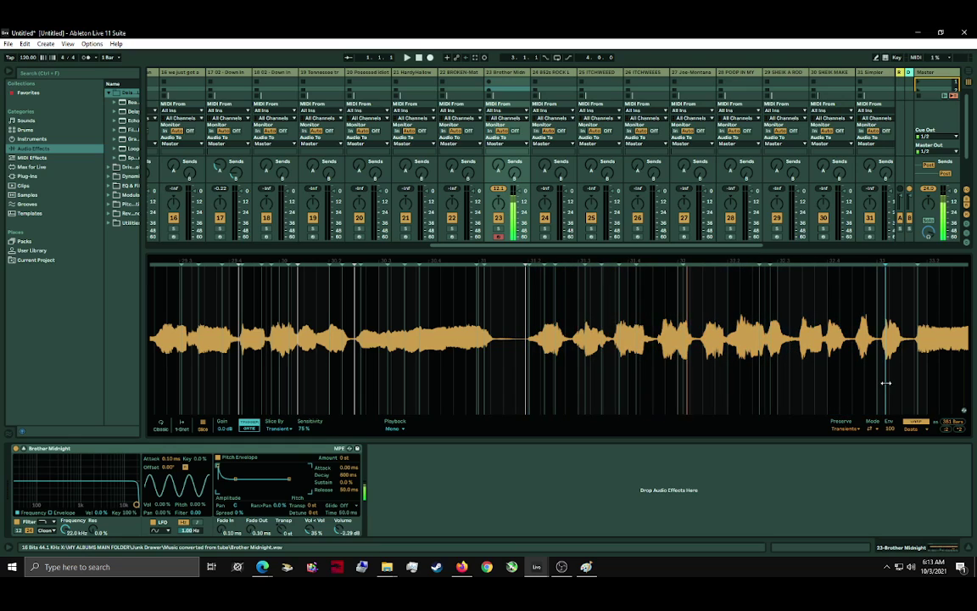
pyautogui.moveTo(883, 385); pyautogui.dragTo(542, 388)
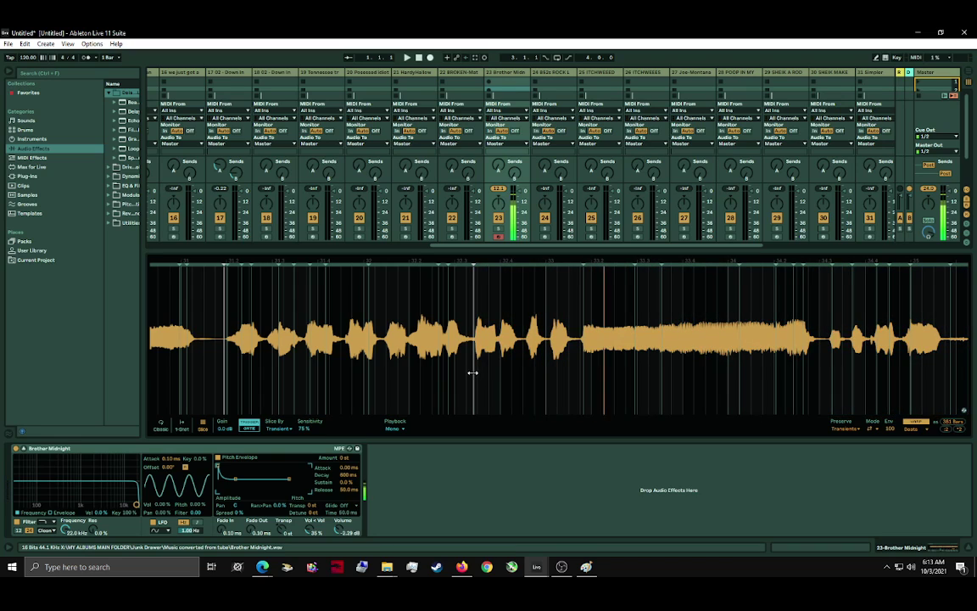
pyautogui.moveTo(473, 372); pyautogui.dragTo(474, 370)
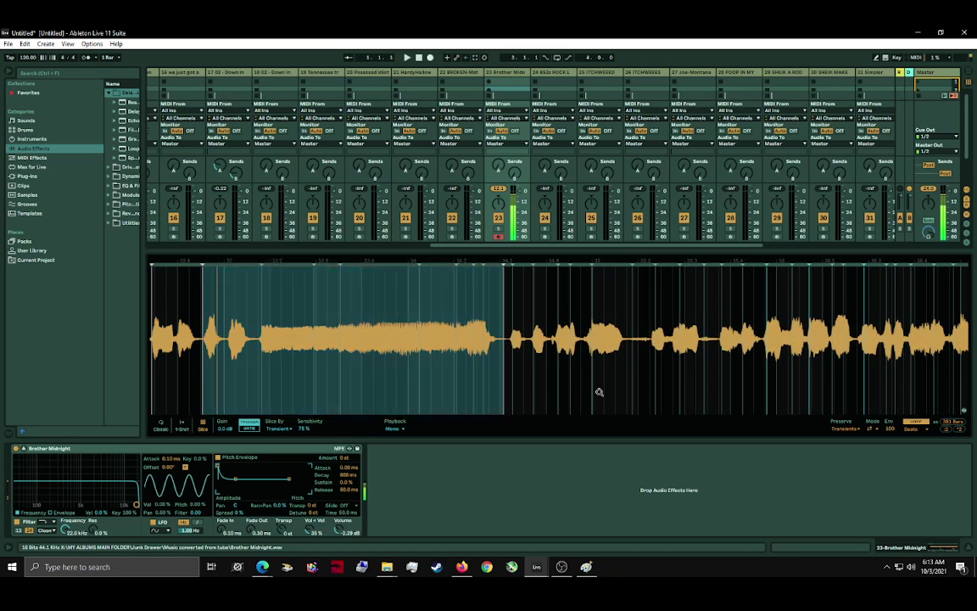
# Step: Clear the extra slice markers in the phrases from about 34.3 to 41.2 and add manual slices near 35.2 and 41.3
pyautogui.doubleClick(506, 363)
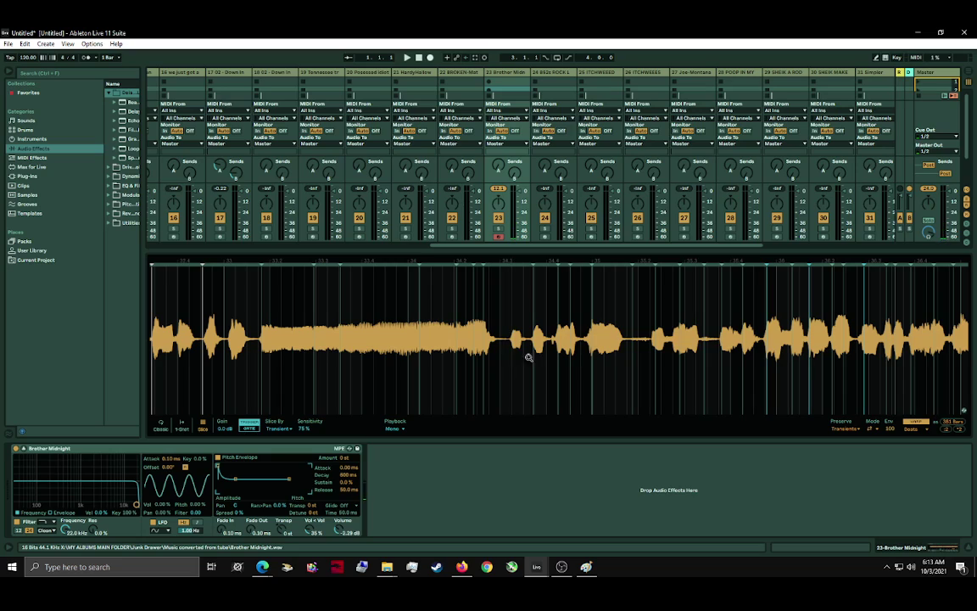
pyautogui.moveTo(648, 360); pyautogui.dragTo(650, 361)
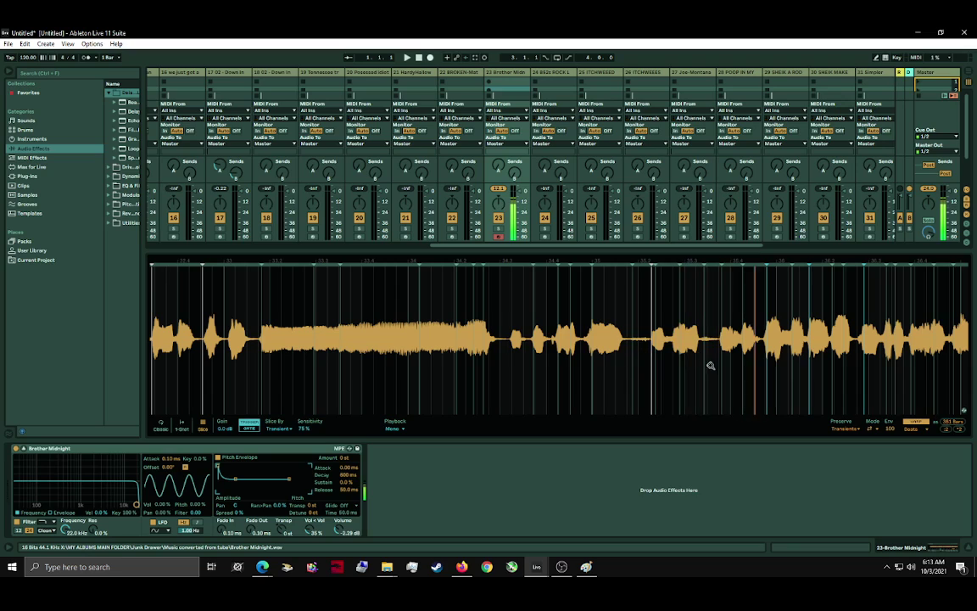
pyautogui.moveTo(713, 375); pyautogui.dragTo(597, 392)
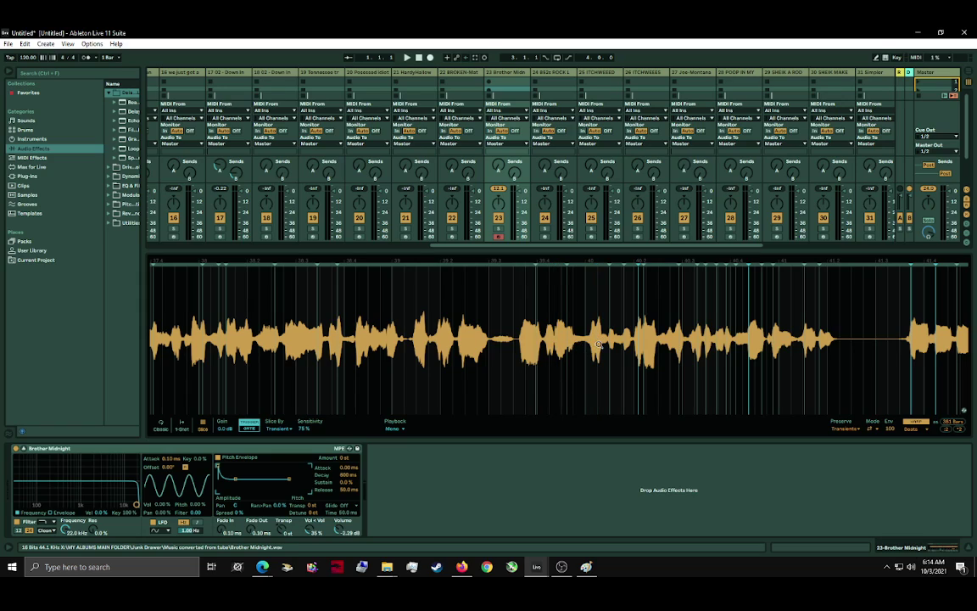
pyautogui.click(701, 346)
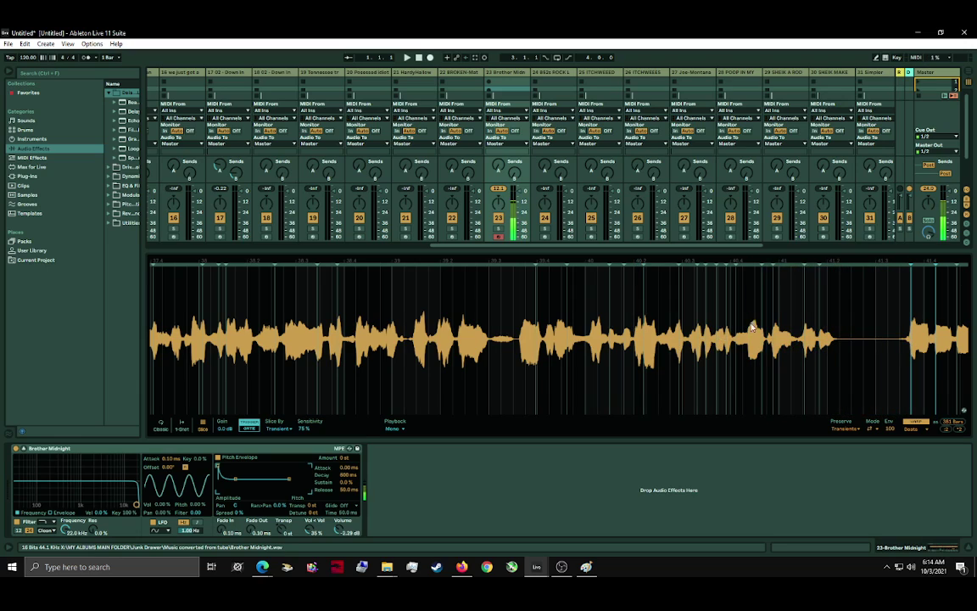
pyautogui.moveTo(897, 354); pyautogui.dragTo(898, 363)
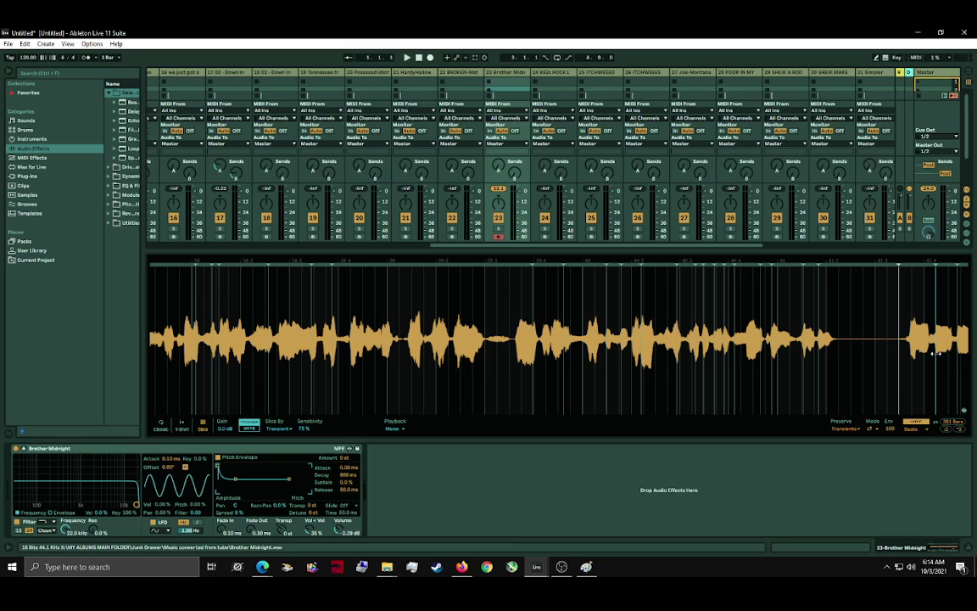
# Step: Clear the extra slice markers from about 41.4 to 42.2 and place a manual slice just before bar 42
pyautogui.moveTo(935, 353)
pyautogui.mouseDown()
pyautogui.moveTo(420, 374)
pyautogui.moveTo(449, 362)
pyautogui.mouseUp()
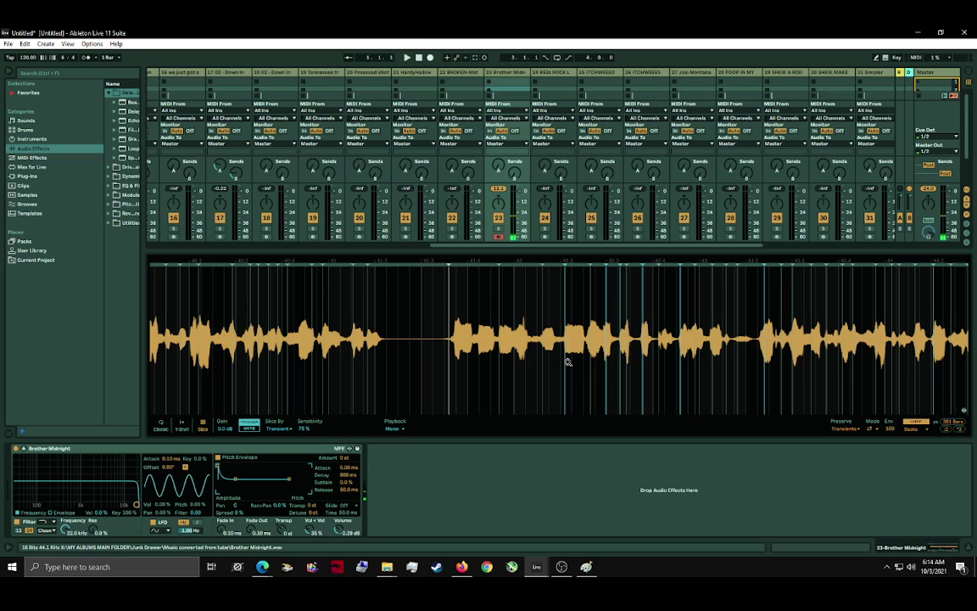
pyautogui.moveTo(563, 363); pyautogui.dragTo(532, 367)
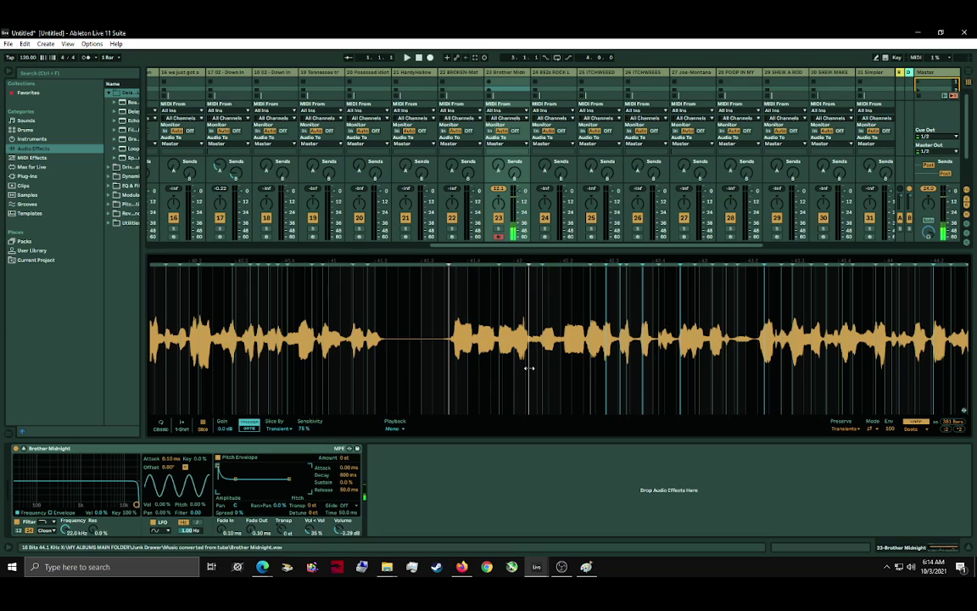
pyautogui.moveTo(529, 367); pyautogui.dragTo(512, 366)
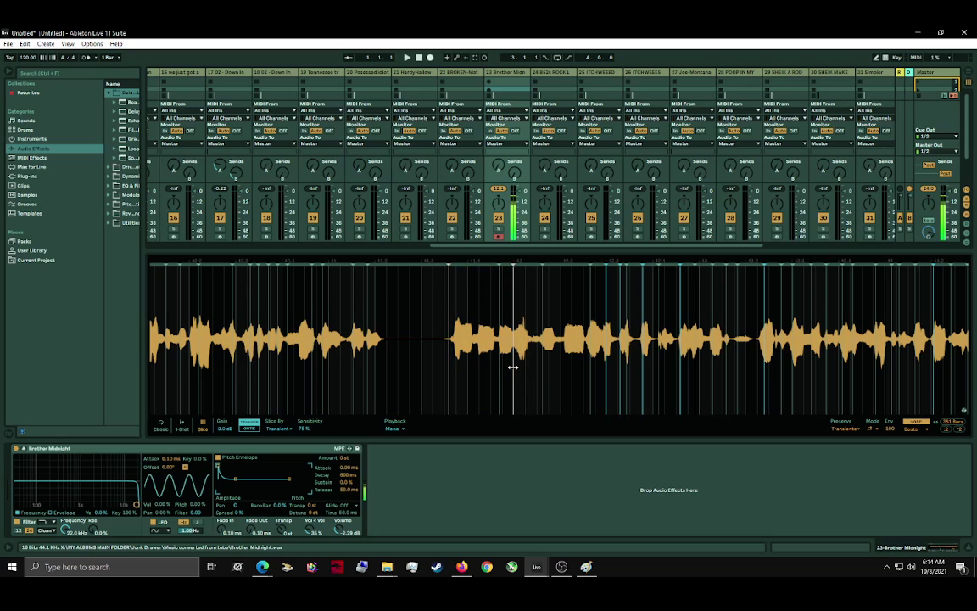
# Step: Add manual slices at the vocal onsets near 41.4 and just before 42.3, removing the extra slice between 41.4 and bar 42
pyautogui.moveTo(445, 380); pyautogui.dragTo(499, 383)
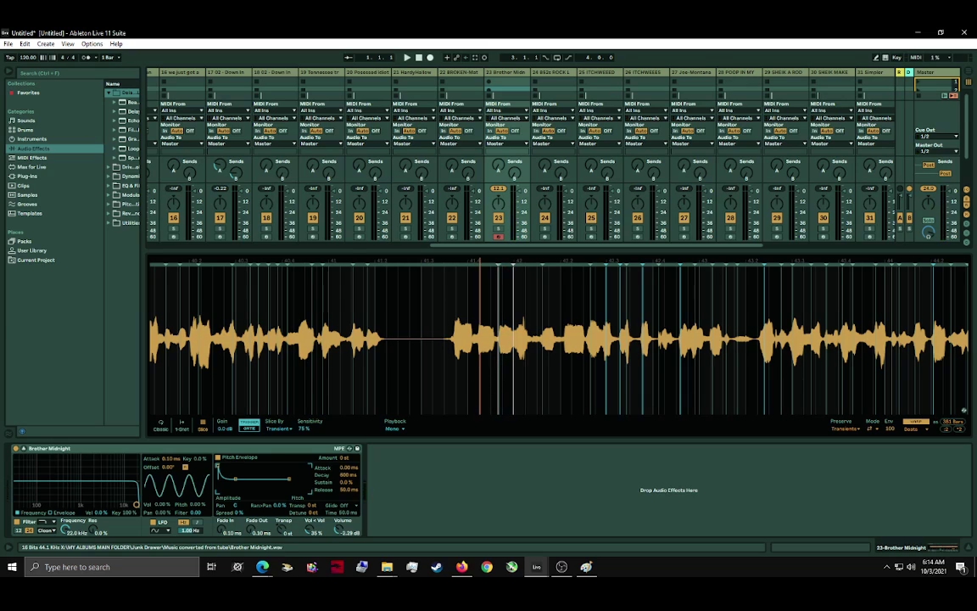
pyautogui.moveTo(480, 366); pyautogui.dragTo(473, 374)
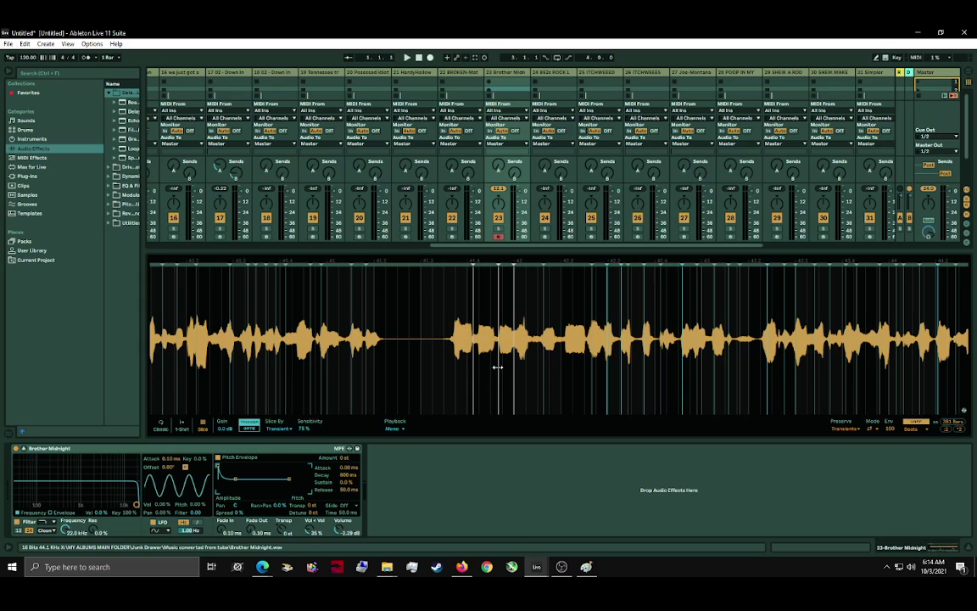
pyautogui.click(497, 368)
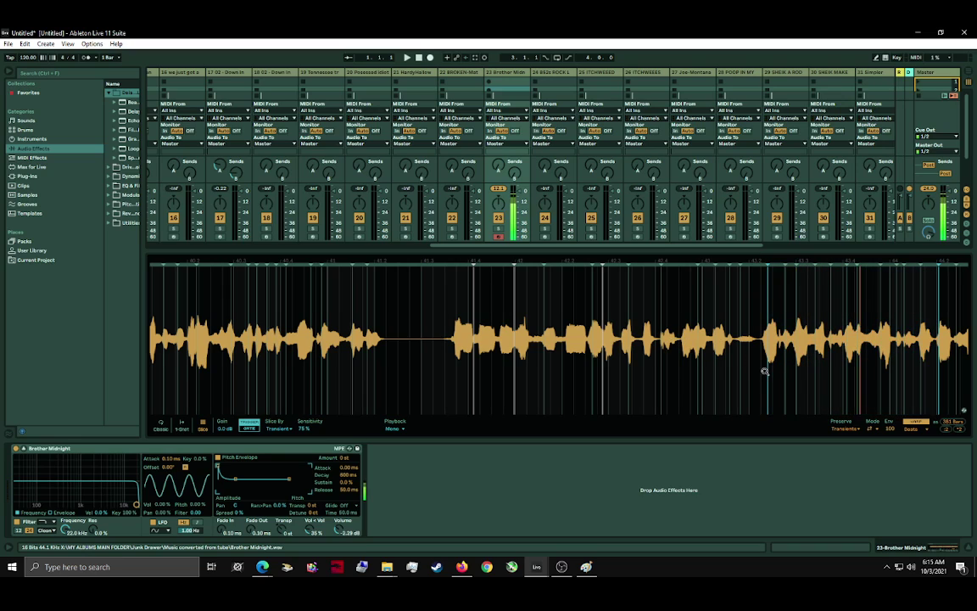
# Step: Clear the extra slice markers in the vocal phrases from about 43.2 to bar 50
pyautogui.moveTo(777, 362); pyautogui.dragTo(558, 368)
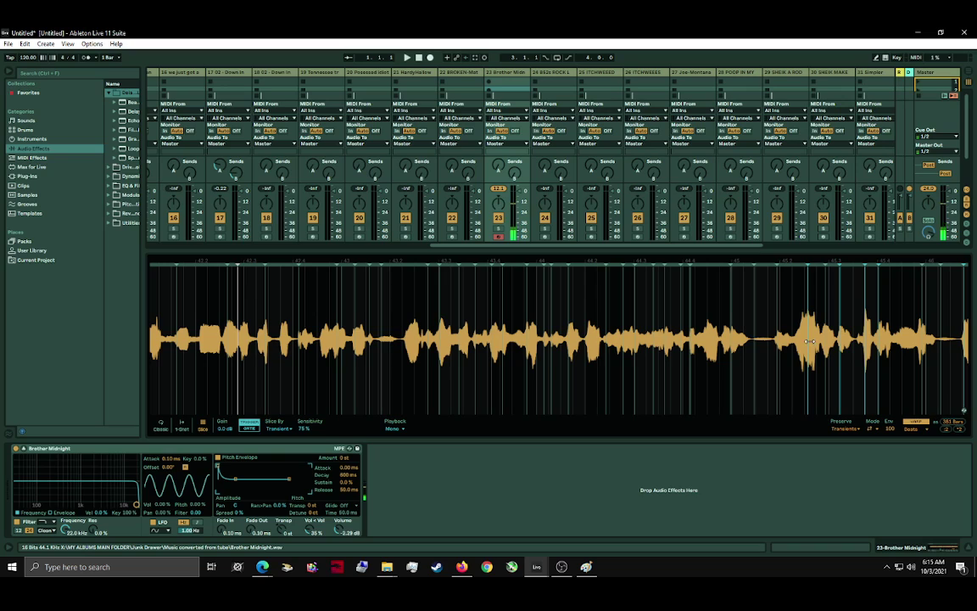
pyautogui.moveTo(807, 341); pyautogui.dragTo(335, 328)
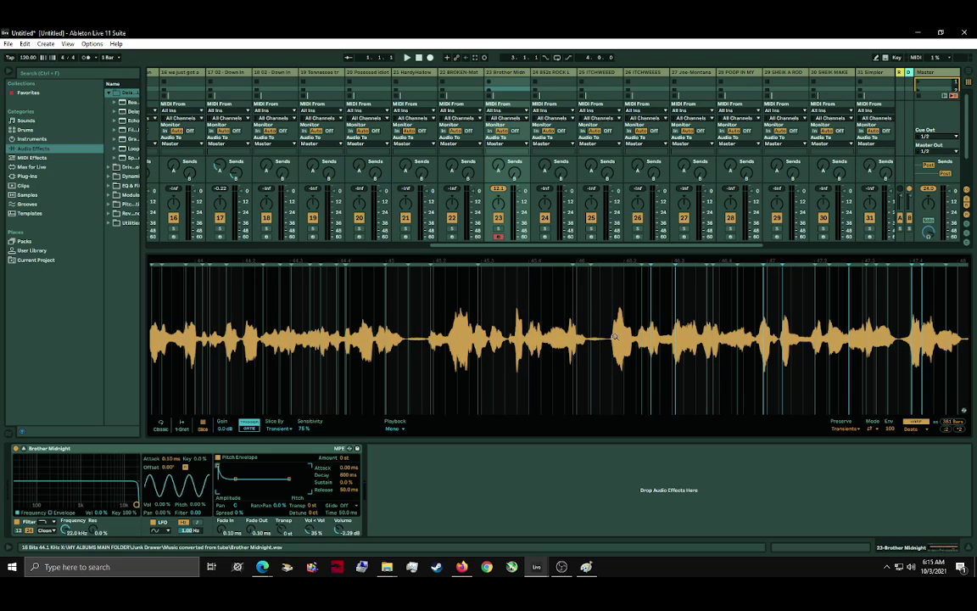
pyautogui.doubleClick(651, 337)
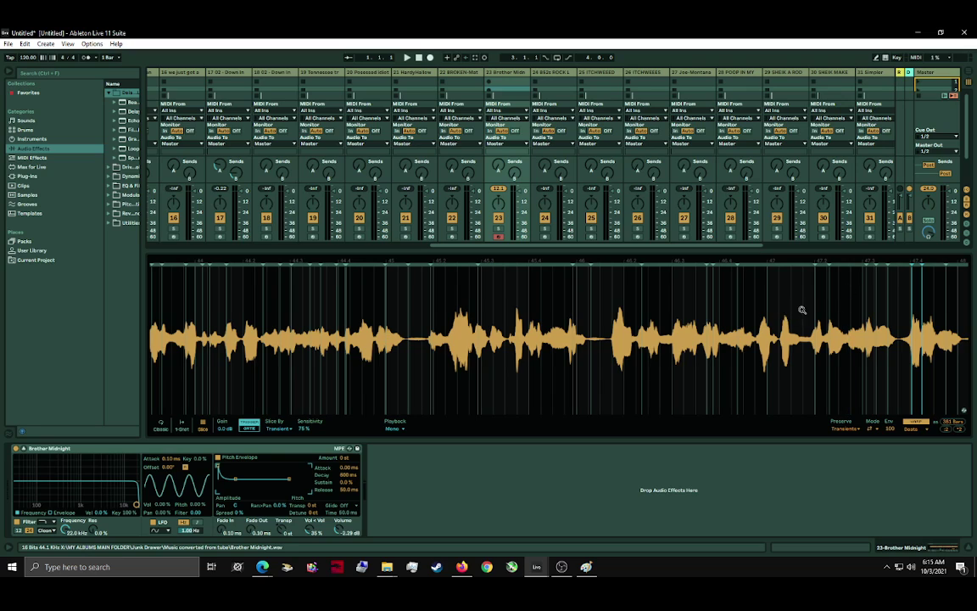
pyautogui.moveTo(801, 309); pyautogui.dragTo(397, 326)
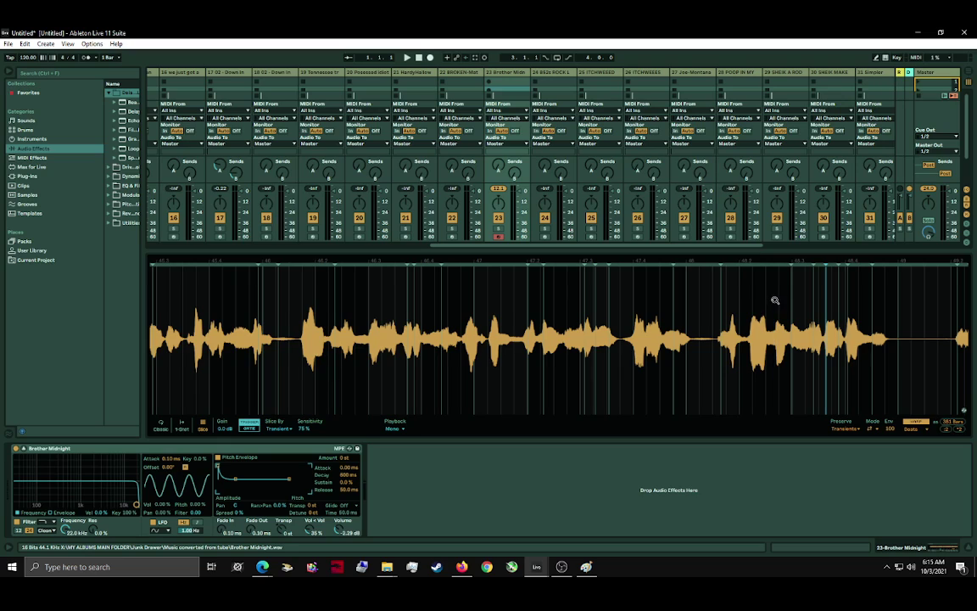
pyautogui.moveTo(774, 299); pyautogui.dragTo(442, 302)
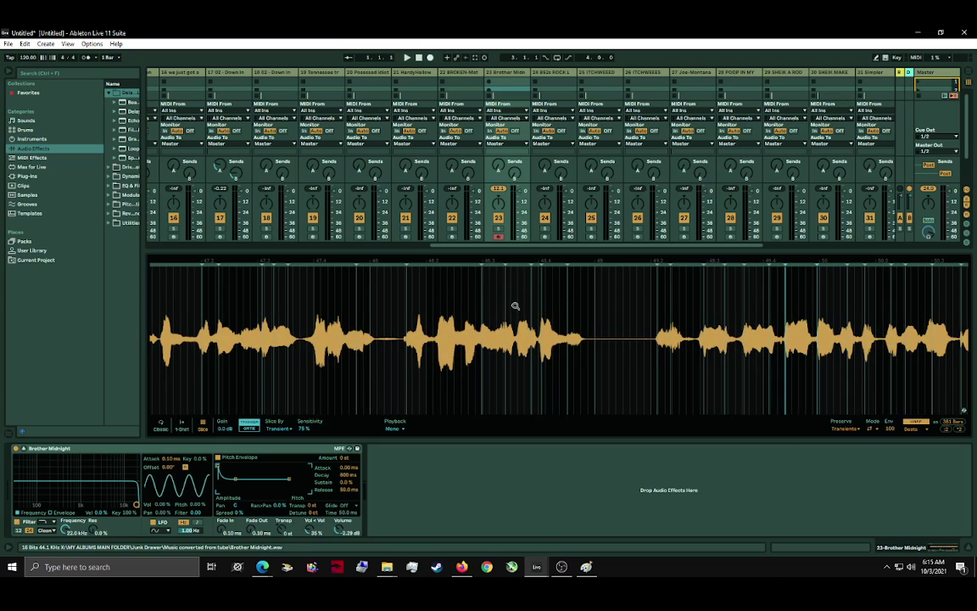
pyautogui.doubleClick(786, 298)
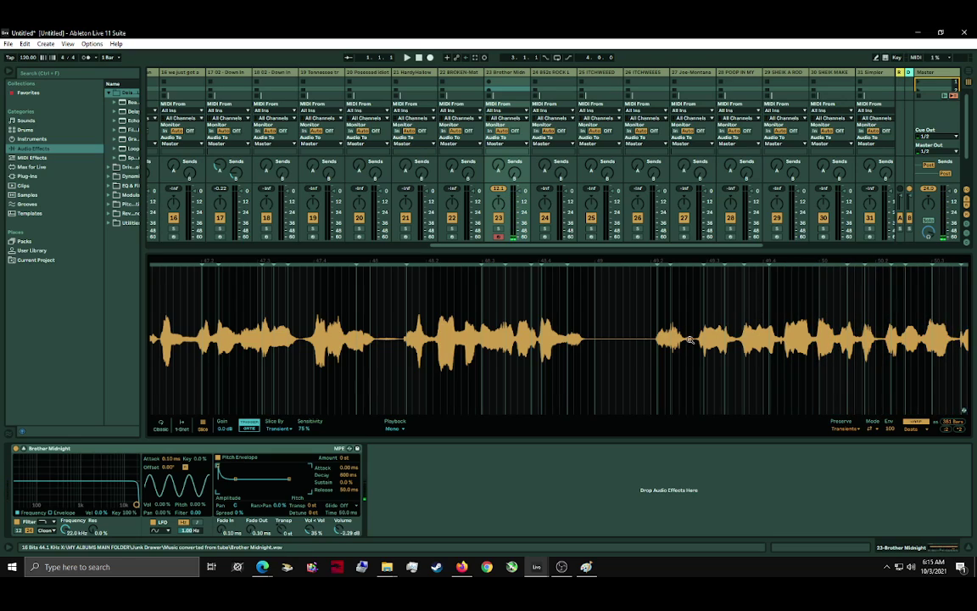
# Step: Add manual slices at the phrase onset near 49.2 and the word onset just after bar 50, auditioning each
pyautogui.click(649, 307)
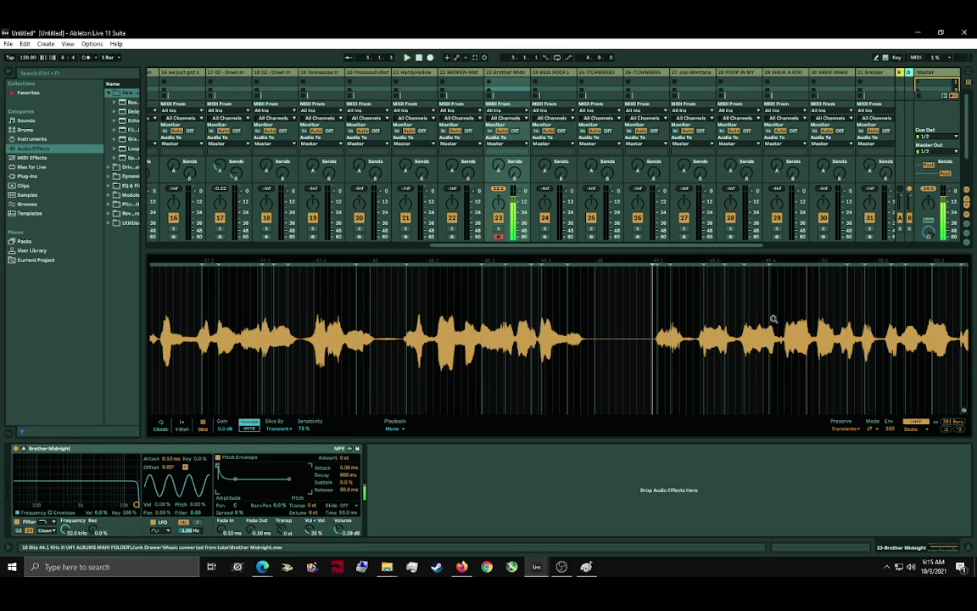
pyautogui.moveTo(773, 319); pyautogui.dragTo(453, 375)
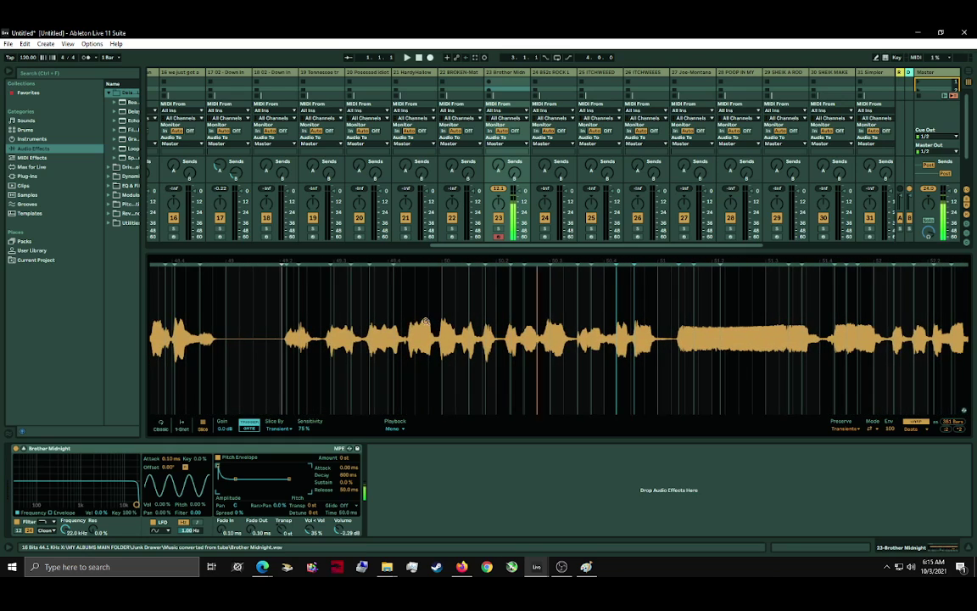
pyautogui.click(458, 357)
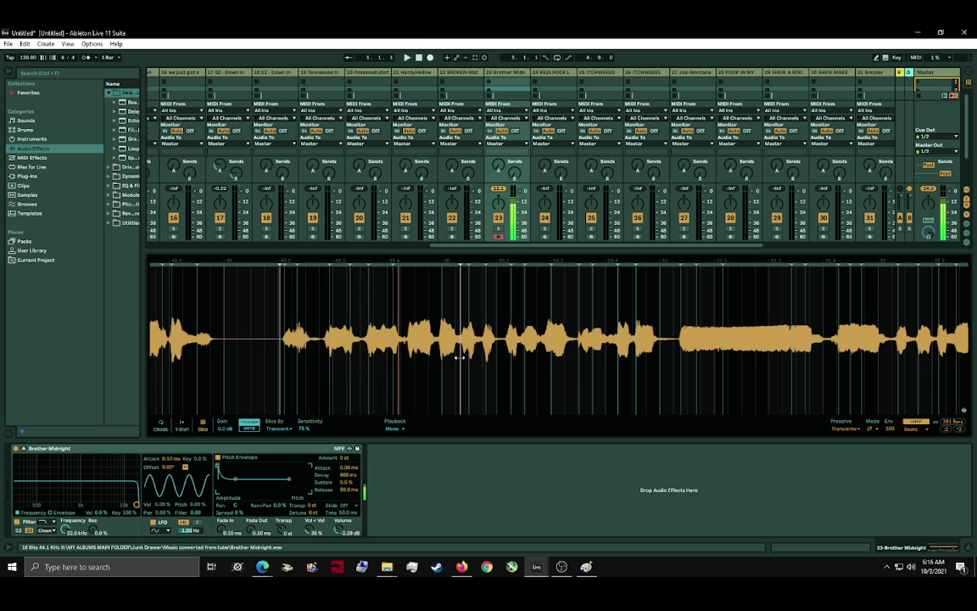
pyautogui.click(461, 356)
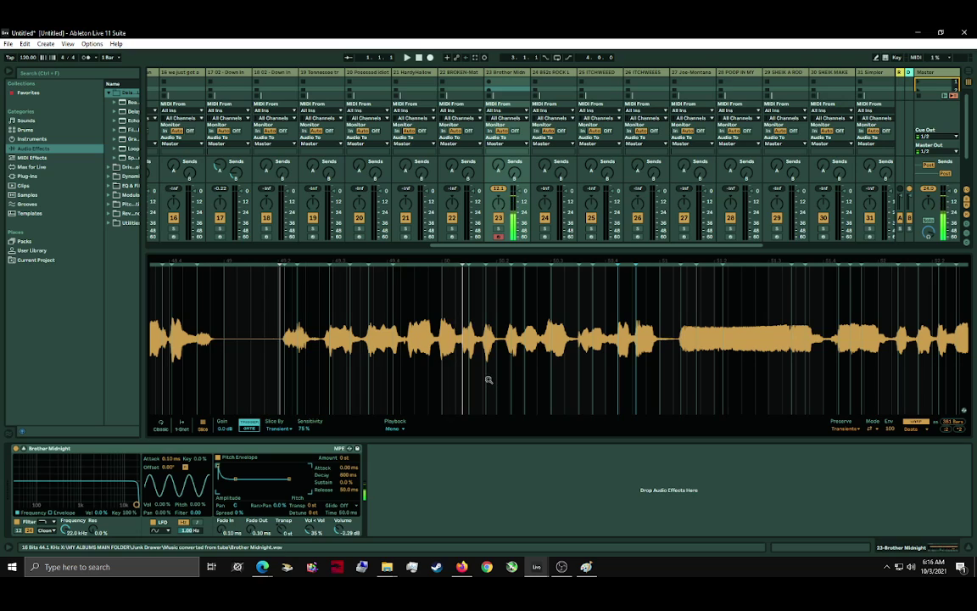
# Step: Clear the extra slice marker just after 50.4 and add manual slices just after bar 52 and near 52.4
pyautogui.click(633, 371)
pyautogui.click(628, 363)
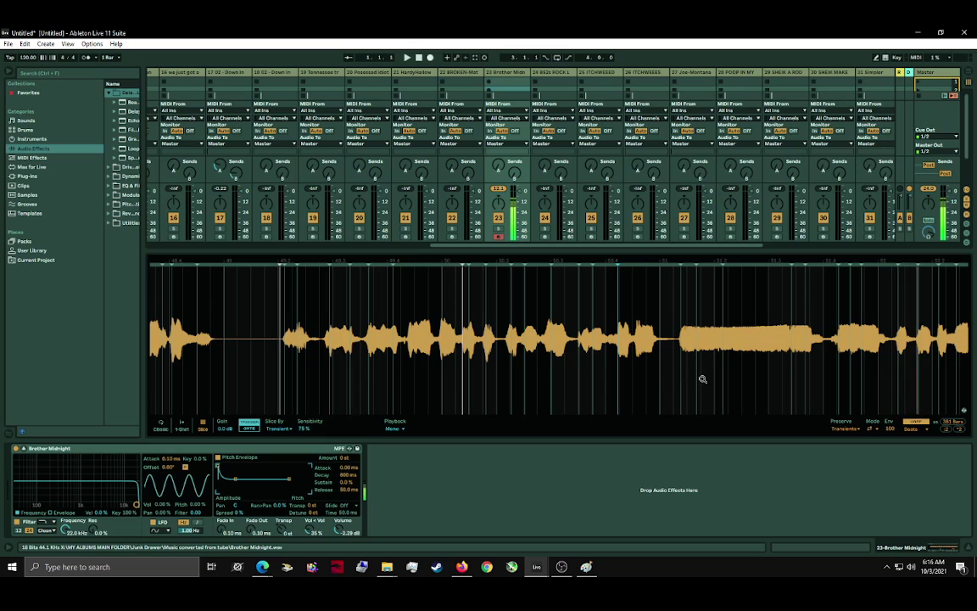
pyautogui.moveTo(702, 379); pyautogui.dragTo(363, 382)
pyautogui.click(363, 383)
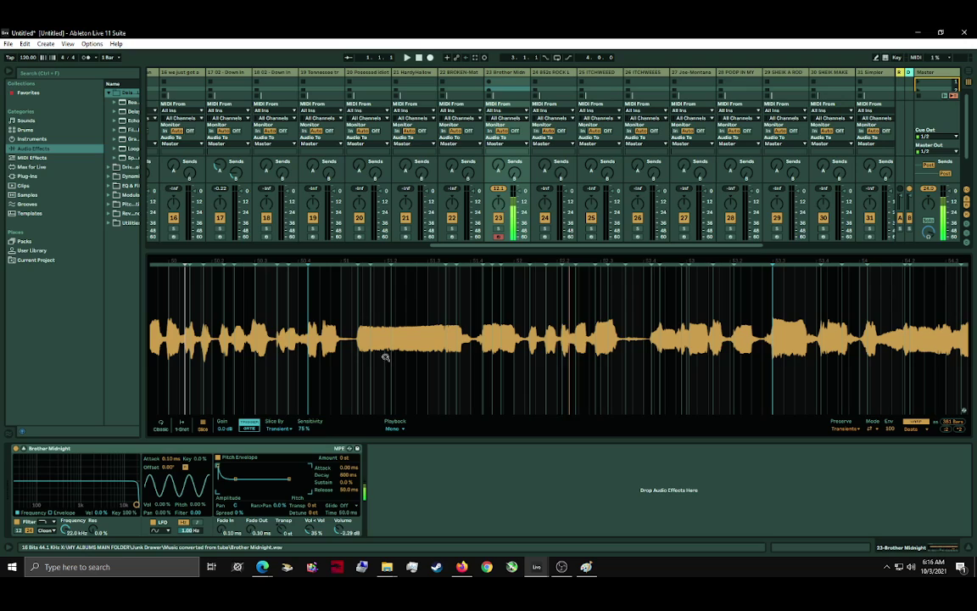
pyautogui.click(526, 385)
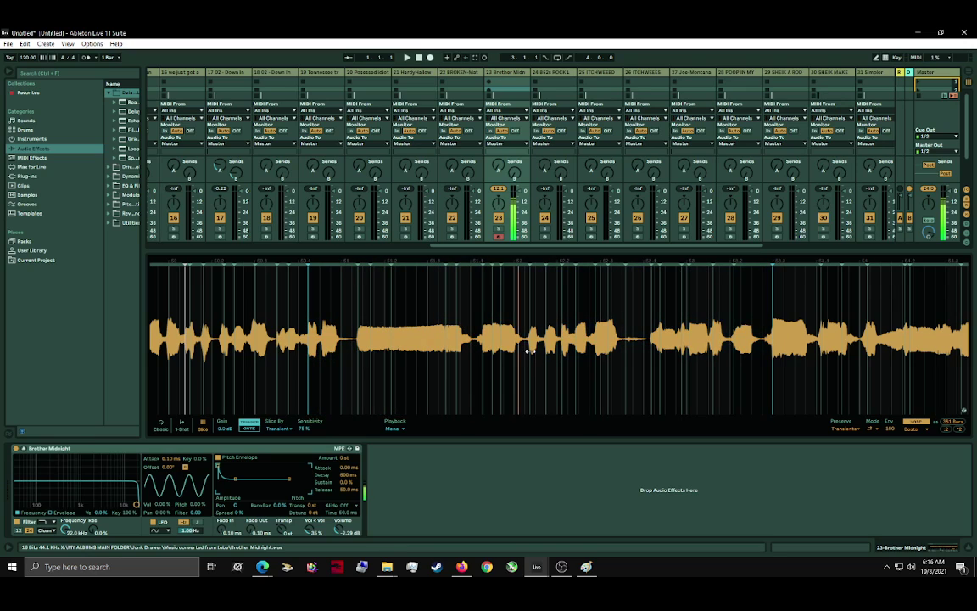
pyautogui.click(523, 372)
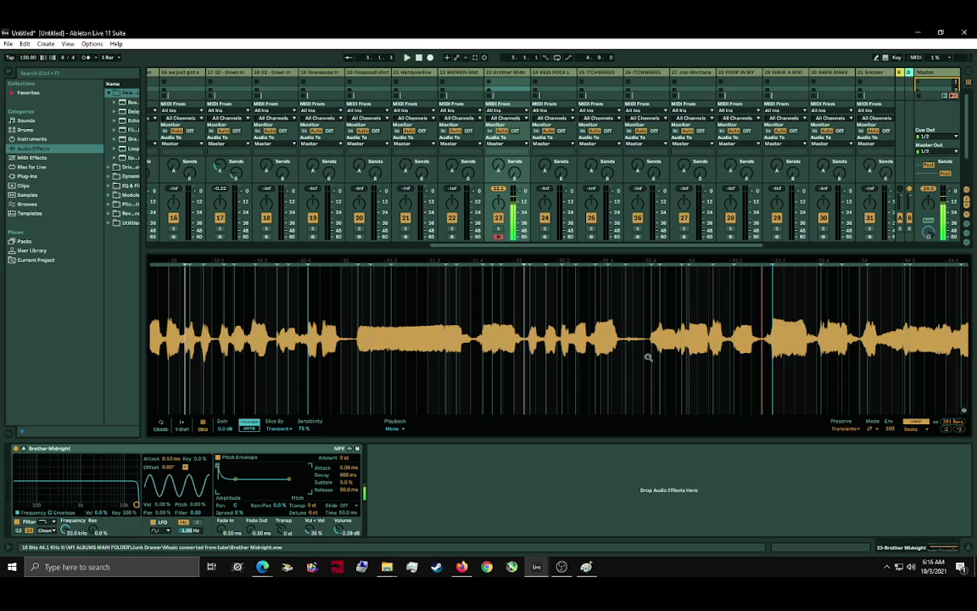
pyautogui.moveTo(648, 353); pyautogui.dragTo(647, 357)
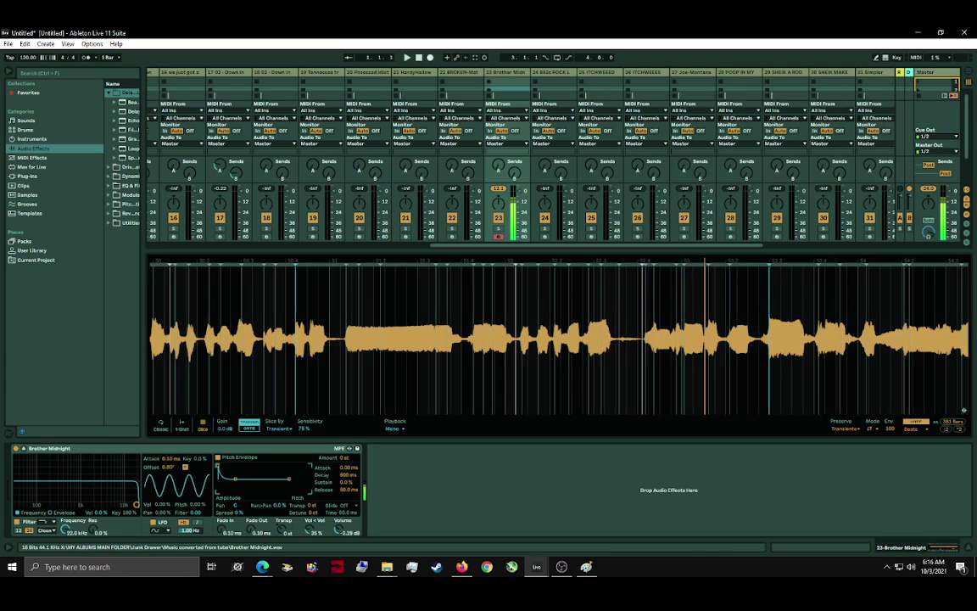
# Step: Clear the extra slice marker near 53.2 and add manual slices at bar 54 and just before 54.4
pyautogui.doubleClick(423, 360)
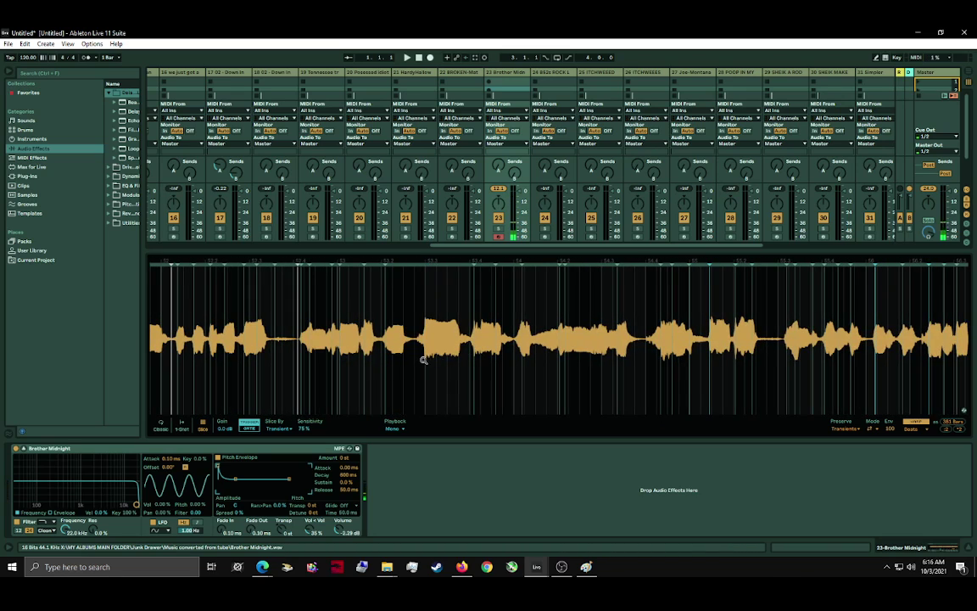
pyautogui.click(536, 354)
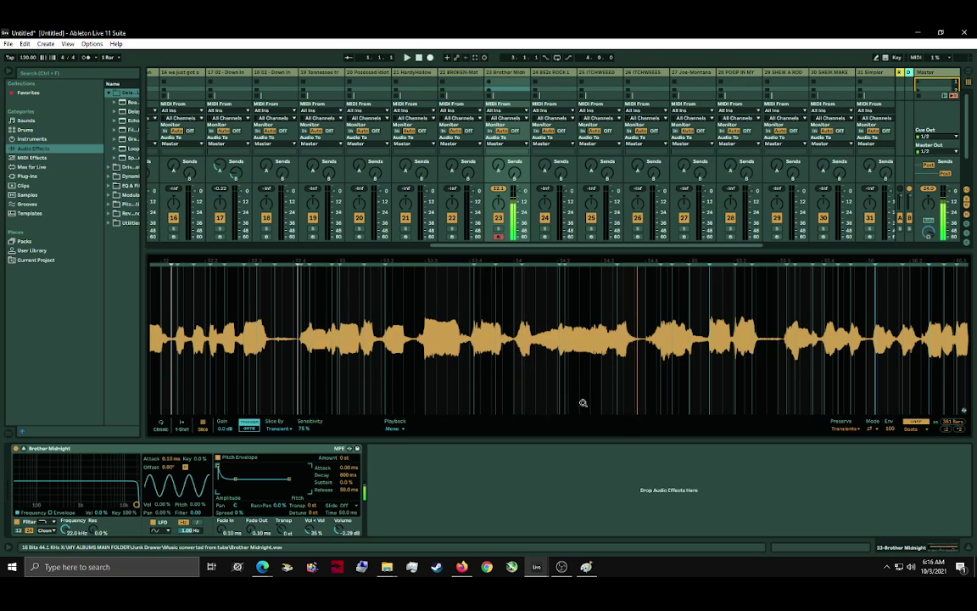
pyautogui.click(514, 394)
pyautogui.click(511, 377)
pyautogui.click(634, 404)
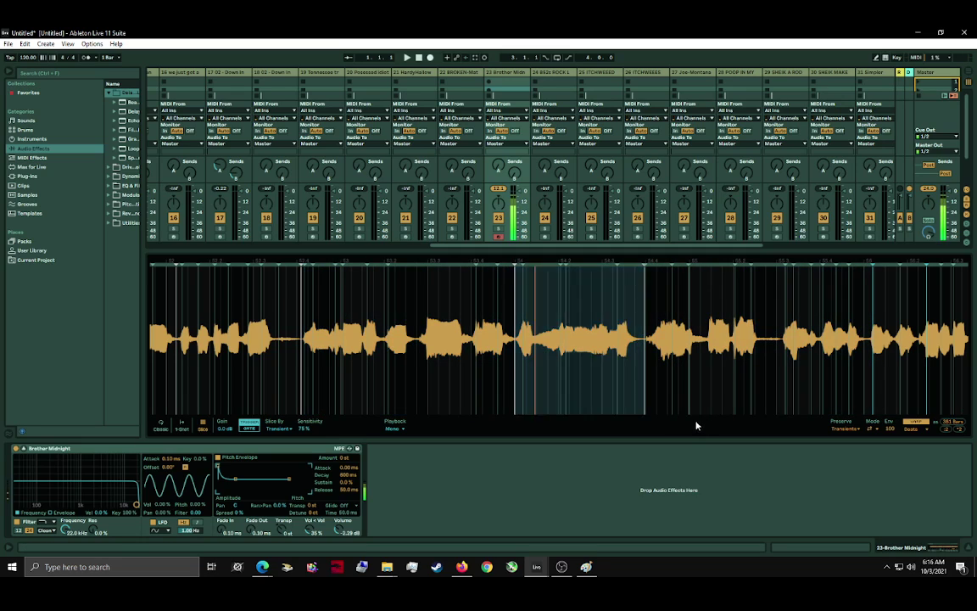
# Step: Add a manual slice at the phrase onset near 55.3 and clear the extra slice markers from about bar 56 to 56.4
pyautogui.moveTo(682, 402); pyautogui.dragTo(353, 359)
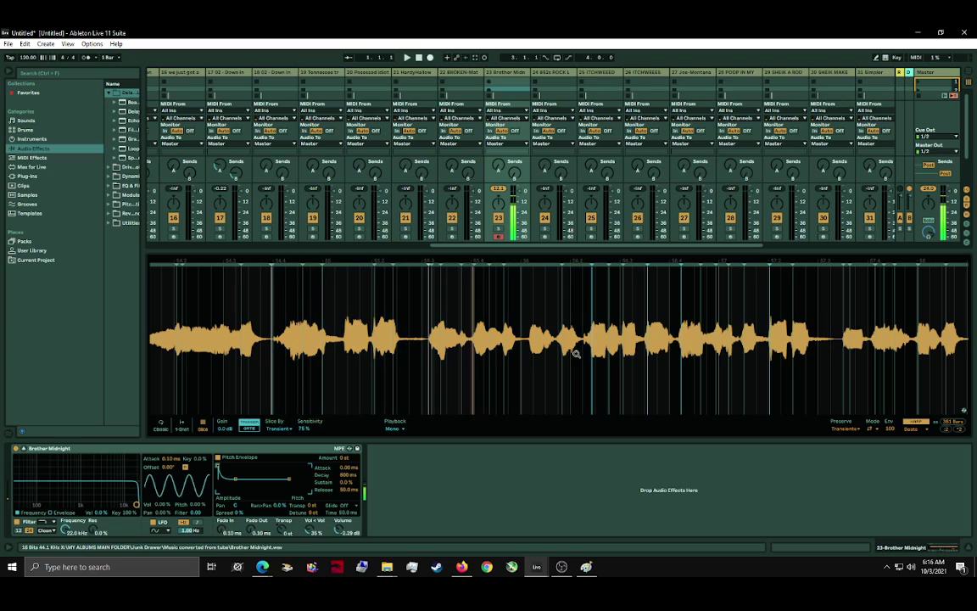
pyautogui.doubleClick(680, 353)
pyautogui.moveTo(679, 354); pyautogui.dragTo(445, 362)
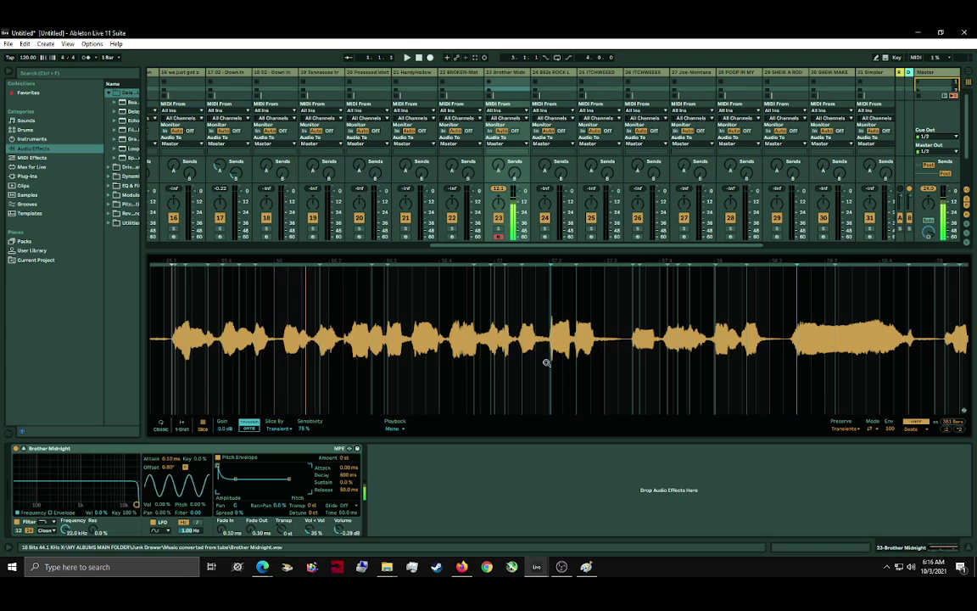
# Step: Move the slice marker at the vocal onset just before 57.2 slightly earlier and audition it
pyautogui.moveTo(546, 362); pyautogui.dragTo(401, 323)
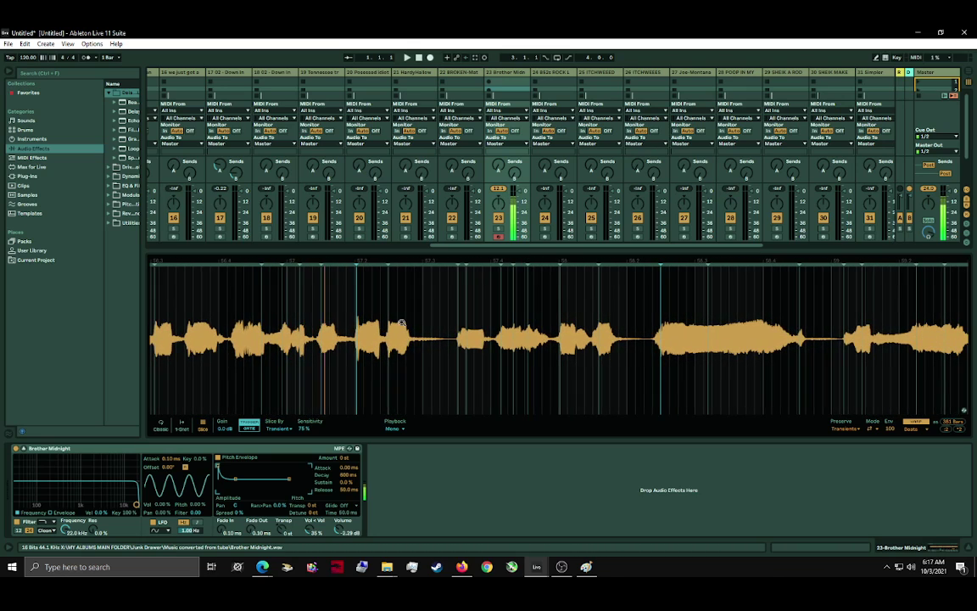
pyautogui.click(374, 335)
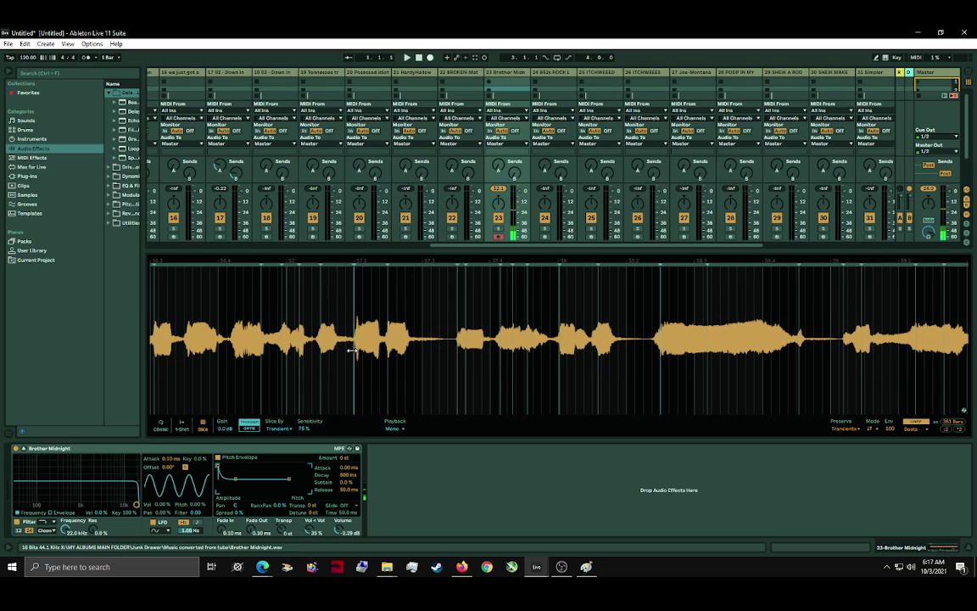
pyautogui.click(373, 332)
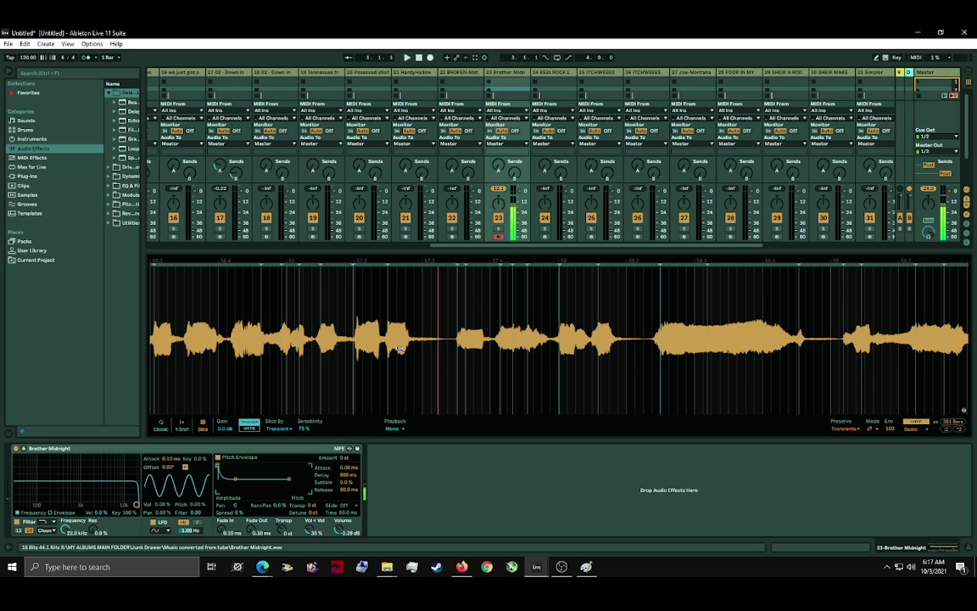
# Step: Add manual slices at the vocal onsets near bar 59, just before 60.2 and just after 60.3
pyautogui.doubleClick(454, 359)
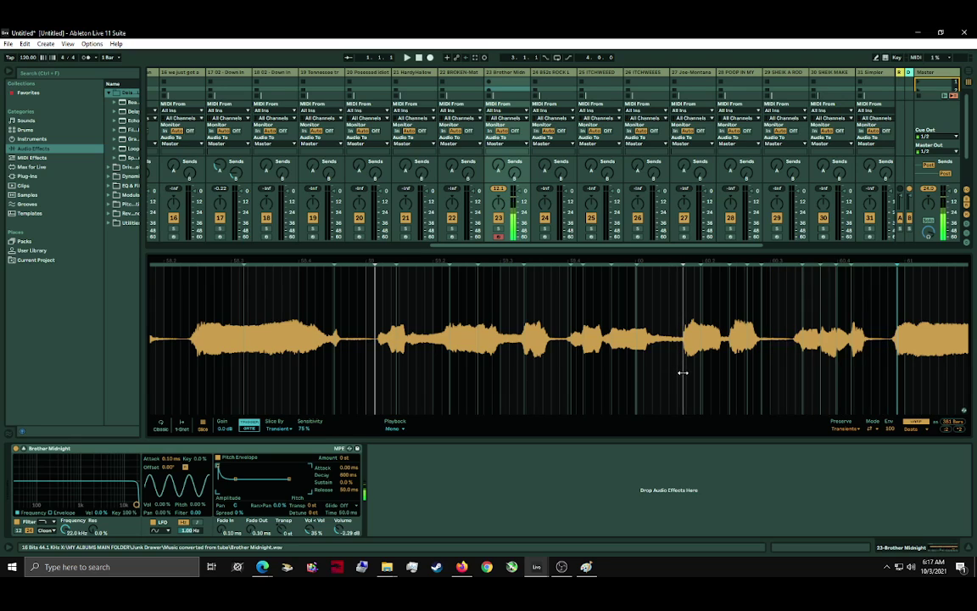
pyautogui.moveTo(637, 369); pyautogui.dragTo(381, 369)
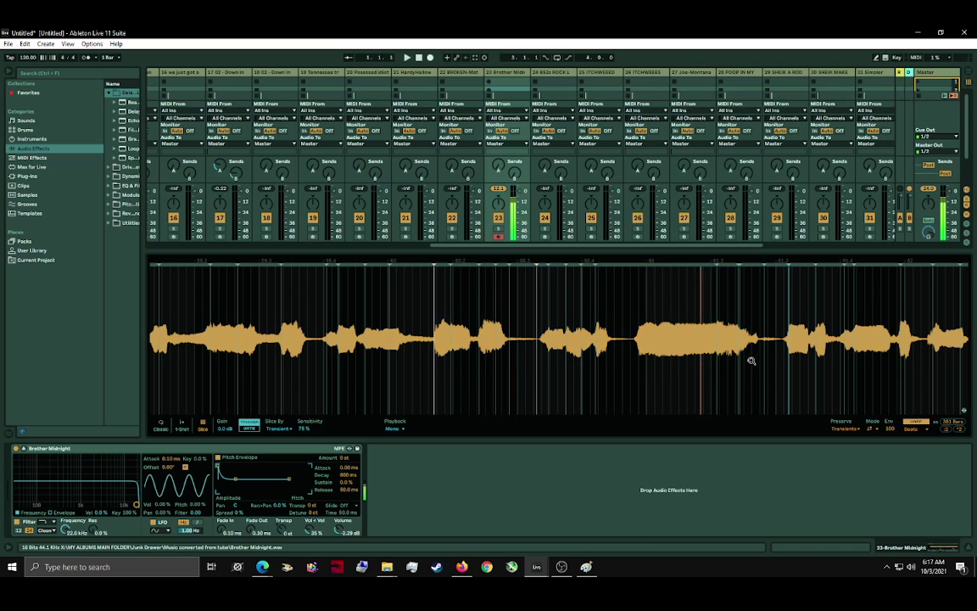
# Step: Audition the vocal phrases from about 61.3 to bar 66 and clear the extra slice marker near 63.3
pyautogui.moveTo(795, 358); pyautogui.dragTo(344, 357)
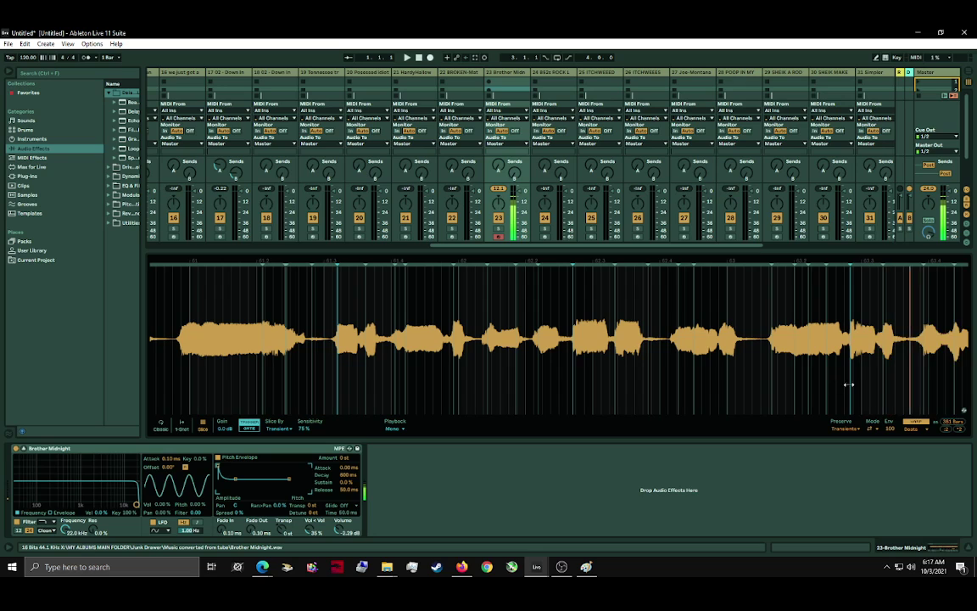
pyautogui.moveTo(843, 381); pyautogui.dragTo(501, 370)
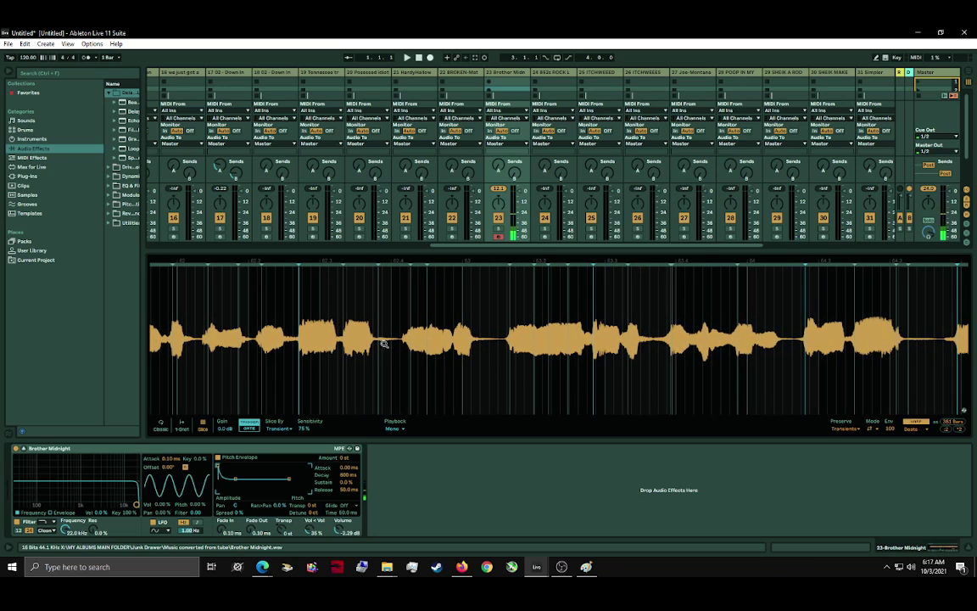
pyautogui.moveTo(702, 363); pyautogui.dragTo(242, 361)
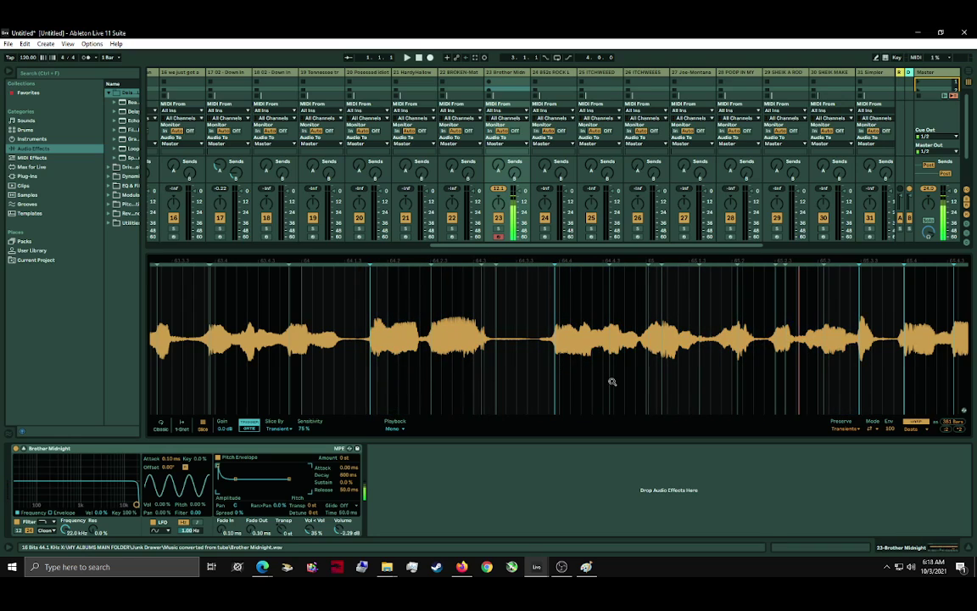
pyautogui.moveTo(611, 383); pyautogui.dragTo(301, 365)
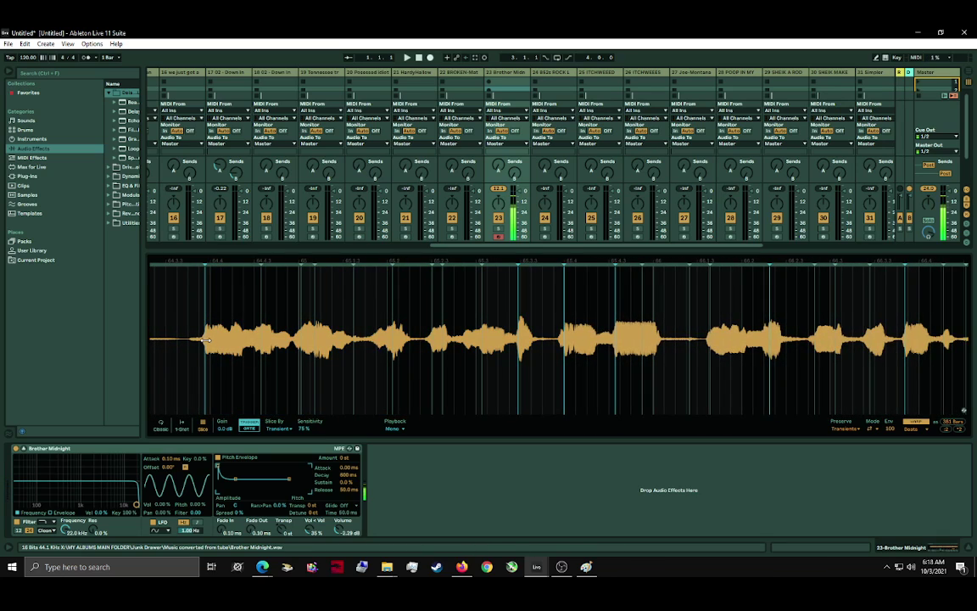
# Step: Move the slice marker at the vocal onset near 64.4 slightly earlier and clear the extra markers between 65.3.3 and 65.4.3
pyautogui.moveTo(206, 339)
pyautogui.mouseDown()
pyautogui.moveTo(171, 340)
pyautogui.moveTo(191, 339)
pyautogui.mouseUp()
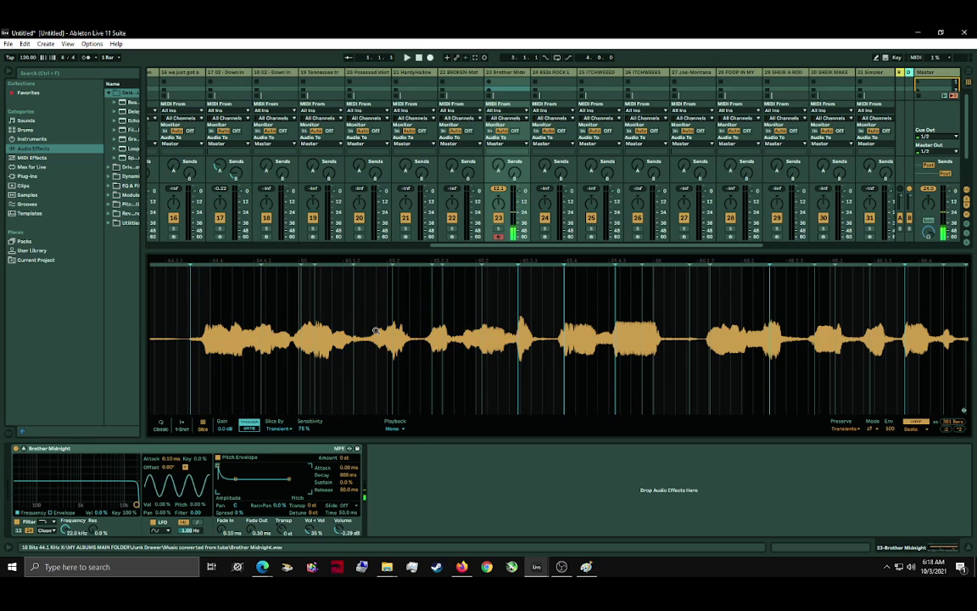
pyautogui.moveTo(519, 330); pyautogui.dragTo(520, 329)
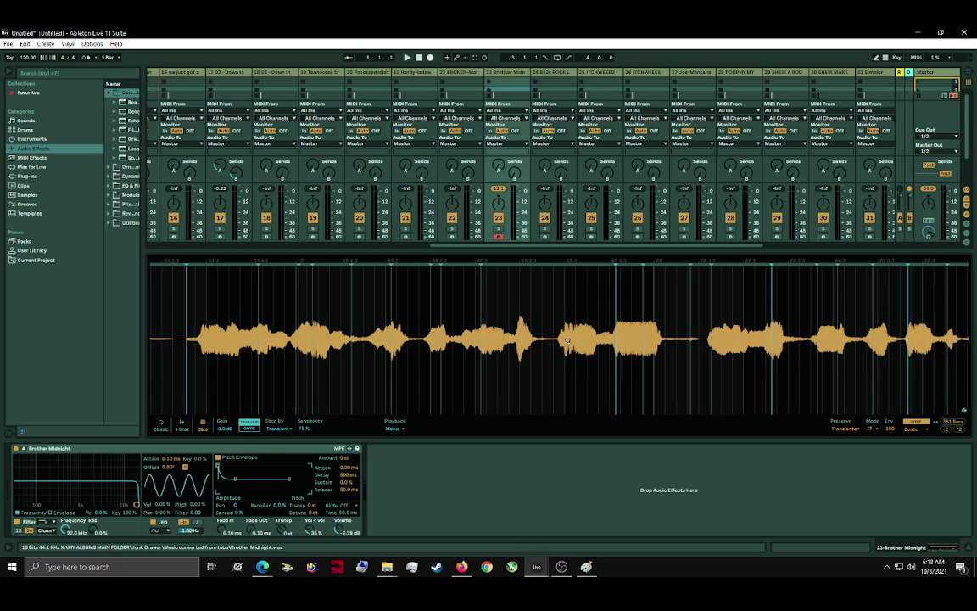
pyautogui.click(611, 323)
# Step: Clear the extra slice marker just after 66.2 and add a manual slice at the vocal onset near 66.1.3
pyautogui.moveTo(772, 370); pyautogui.dragTo(696, 392)
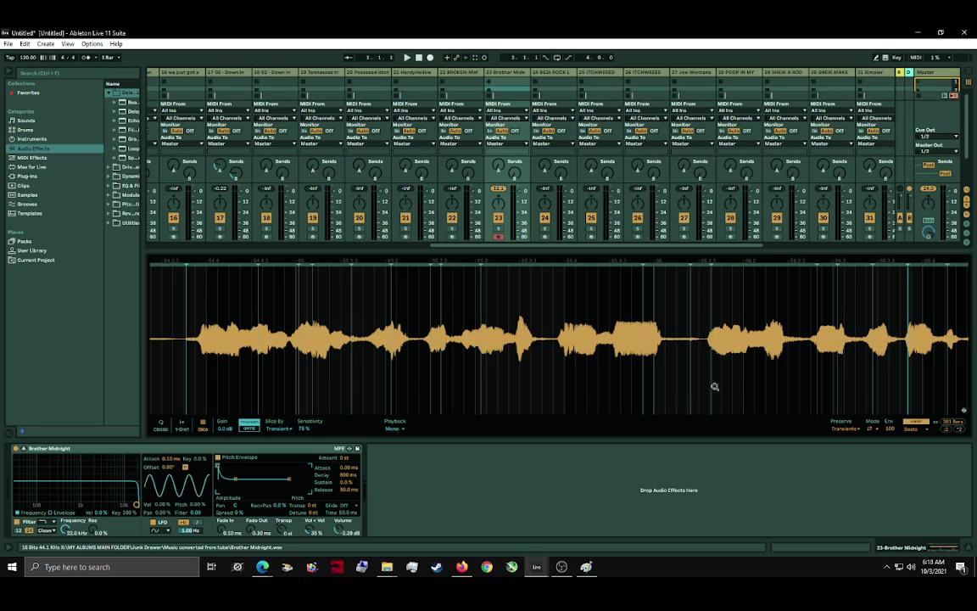
pyautogui.click(705, 382)
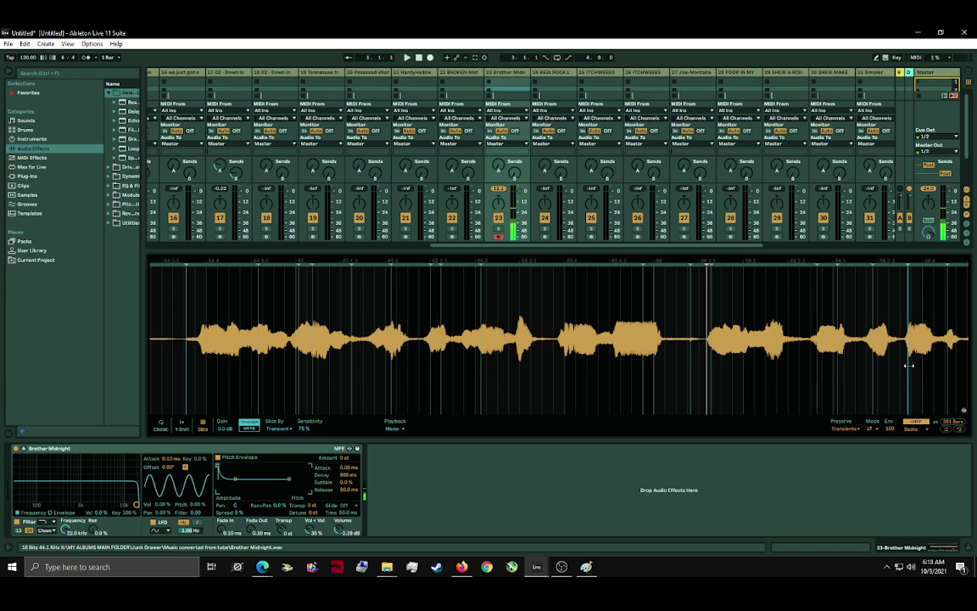
# Step: Add a manual slice at the vocal onset just after bar 69 and clear the extra markers just before 69.4 and 69.4.3
pyautogui.moveTo(757, 373); pyautogui.dragTo(388, 371)
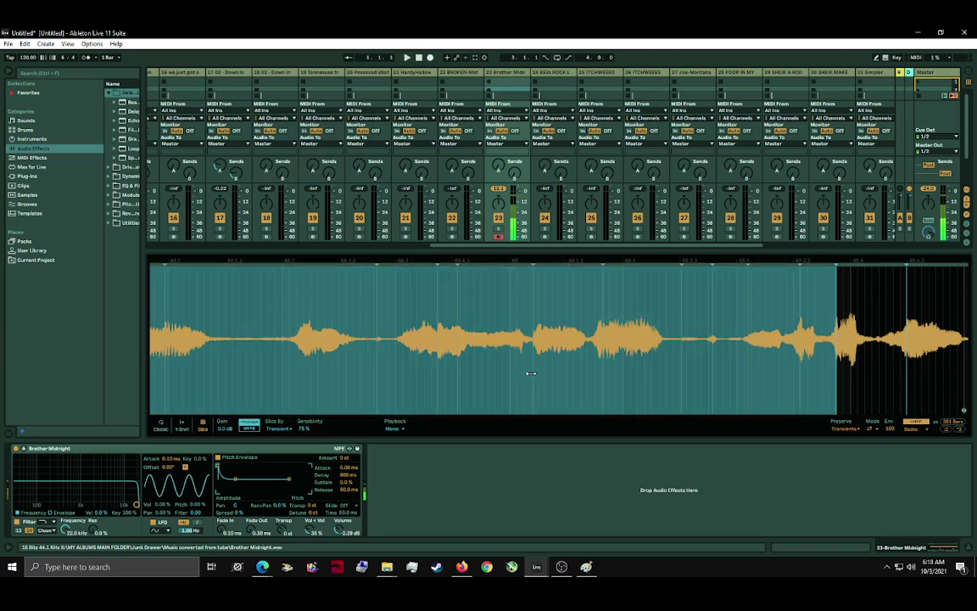
pyautogui.doubleClick(533, 373)
pyautogui.doubleClick(532, 373)
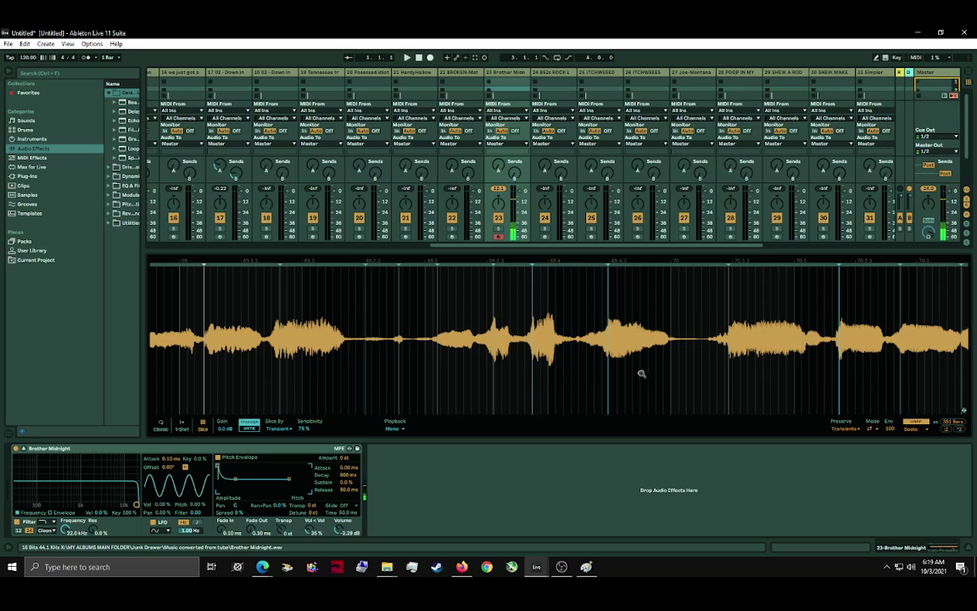
pyautogui.doubleClick(608, 390)
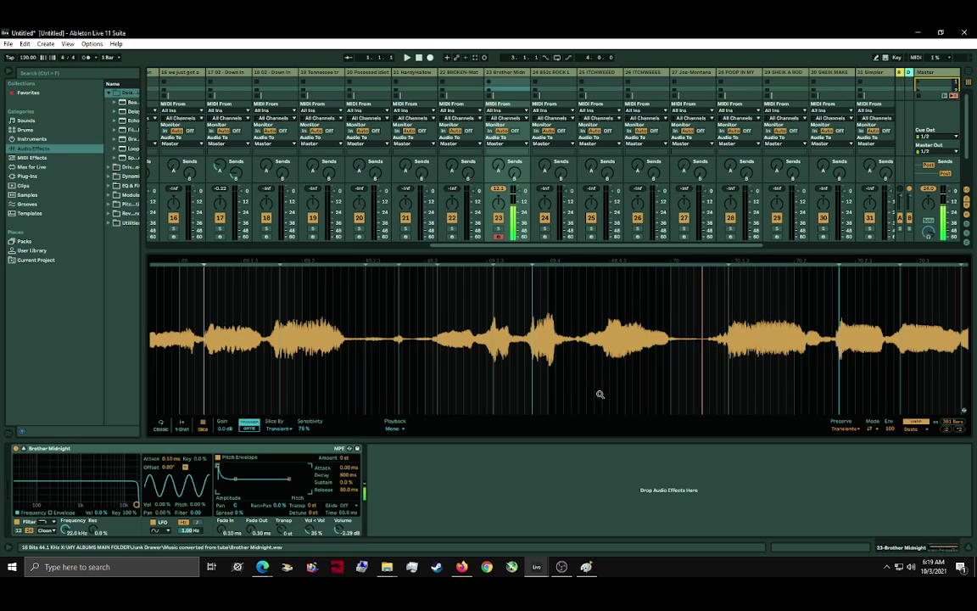
pyautogui.moveTo(521, 333)
pyautogui.mouseDown()
pyautogui.moveTo(435, 329)
pyautogui.moveTo(326, 351)
pyautogui.mouseUp()
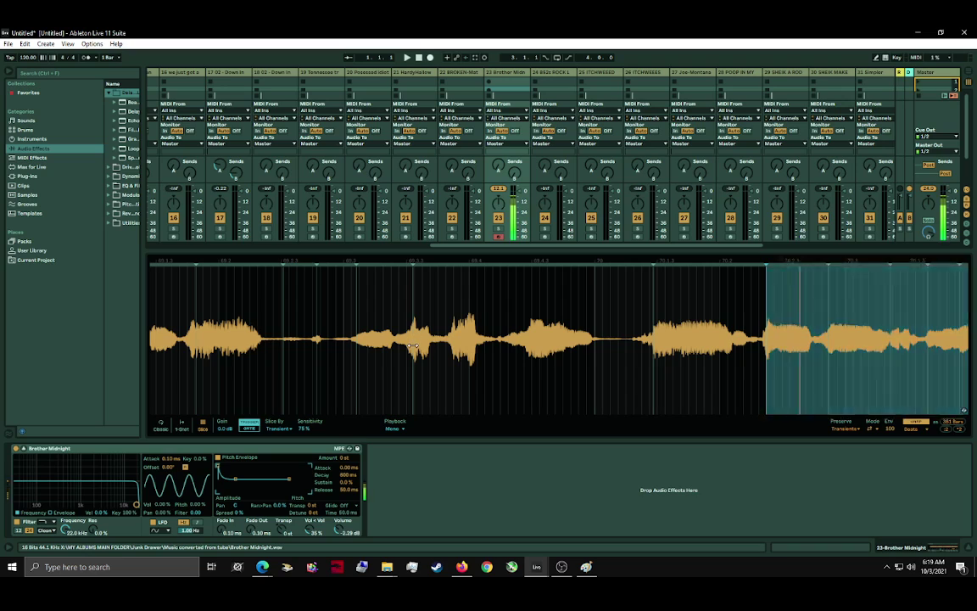
# Step: Try a manual slice just before 69.3 and remove it again
pyautogui.doubleClick(337, 371)
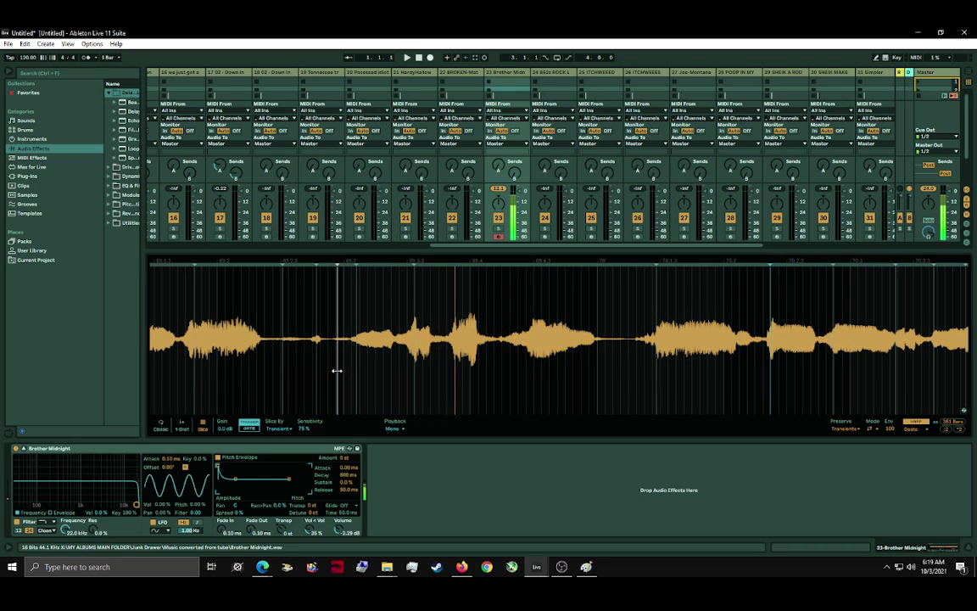
pyautogui.doubleClick(338, 370)
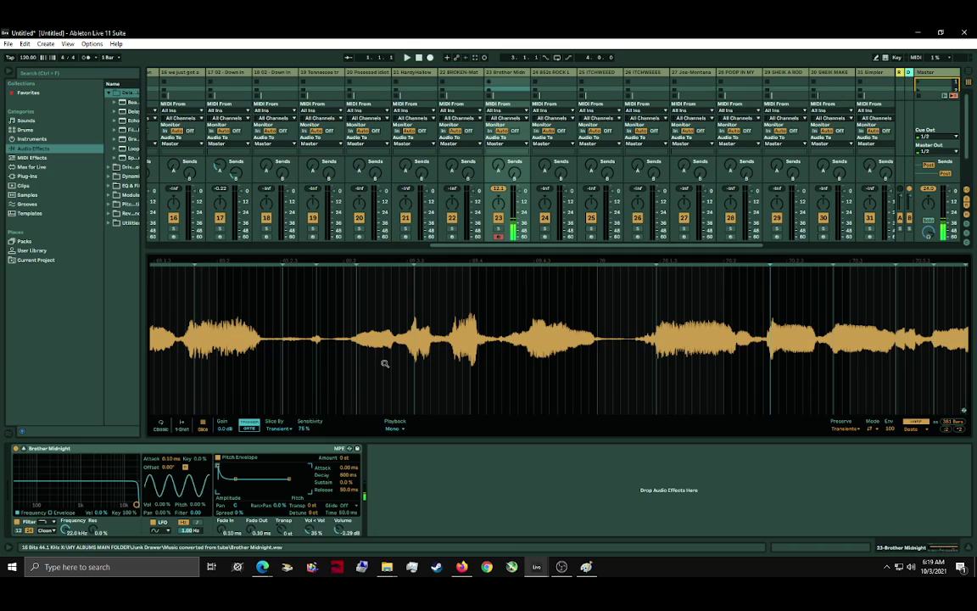
# Step: Clear the extra slice markers between 70.2 and 70.2.3 and from just before 72.4 to just after 73.2
pyautogui.moveTo(614, 370); pyautogui.dragTo(309, 366)
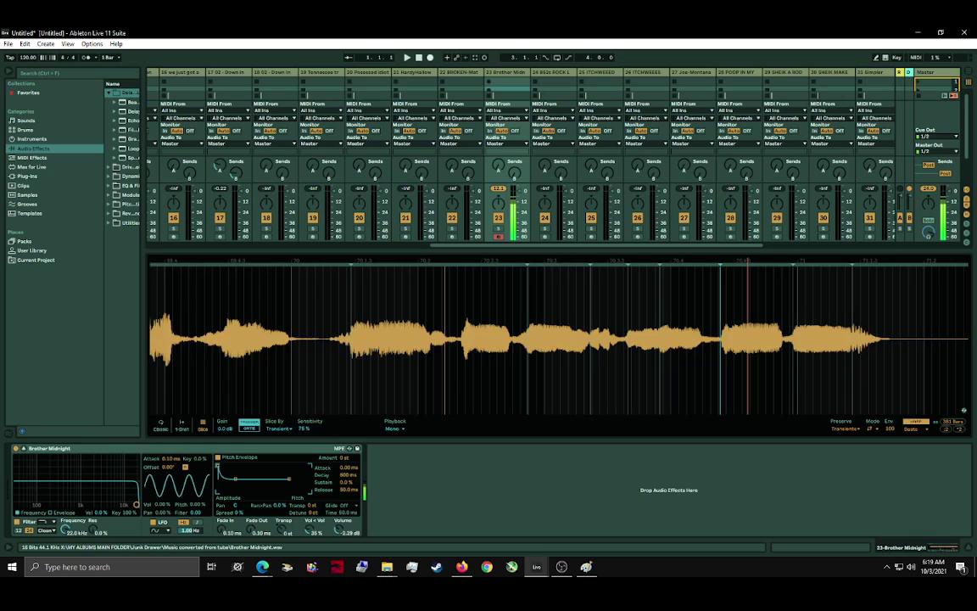
pyautogui.moveTo(722, 260); pyautogui.dragTo(419, 263)
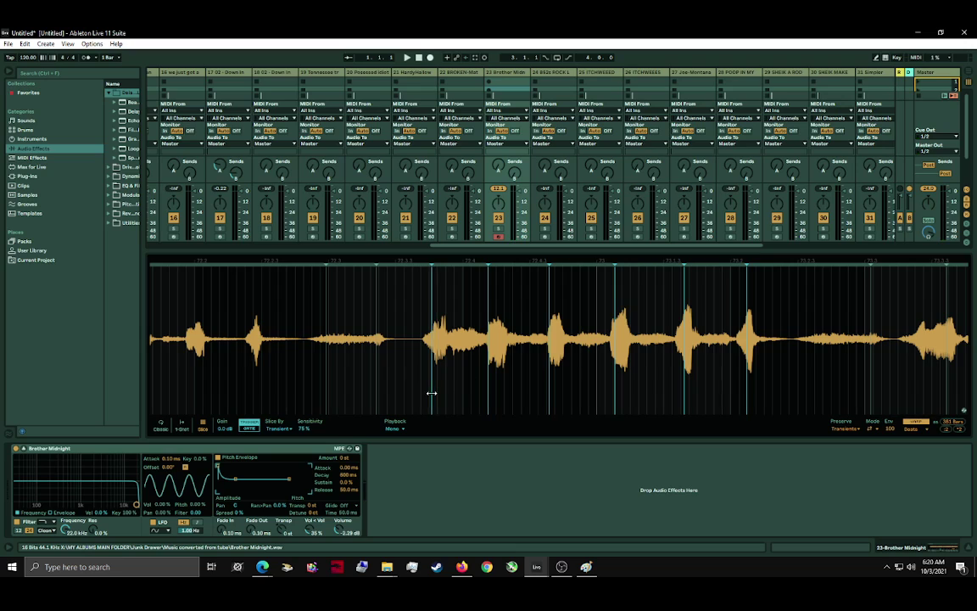
pyautogui.doubleClick(433, 394)
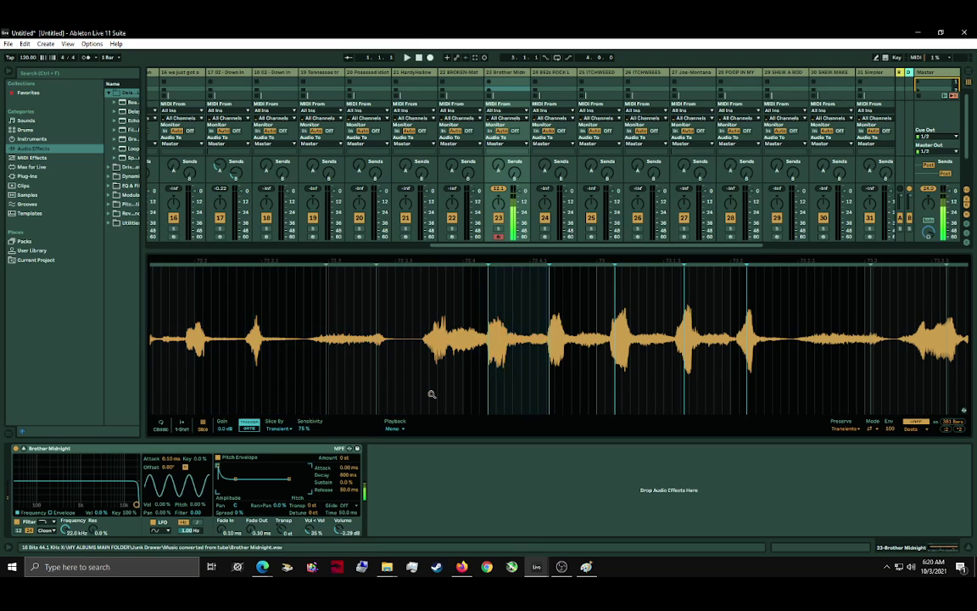
pyautogui.click(485, 387)
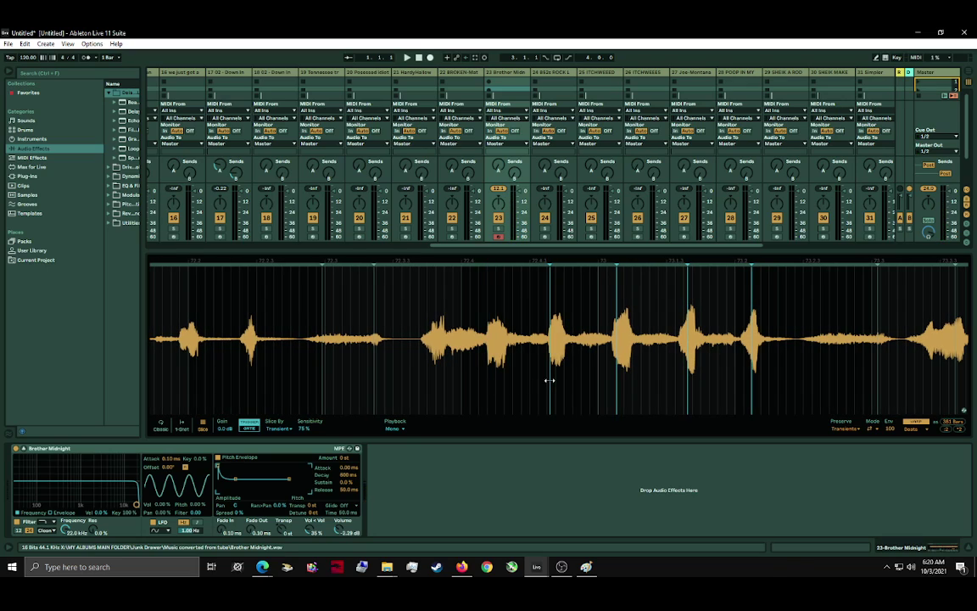
pyautogui.moveTo(620, 399); pyautogui.dragTo(621, 399)
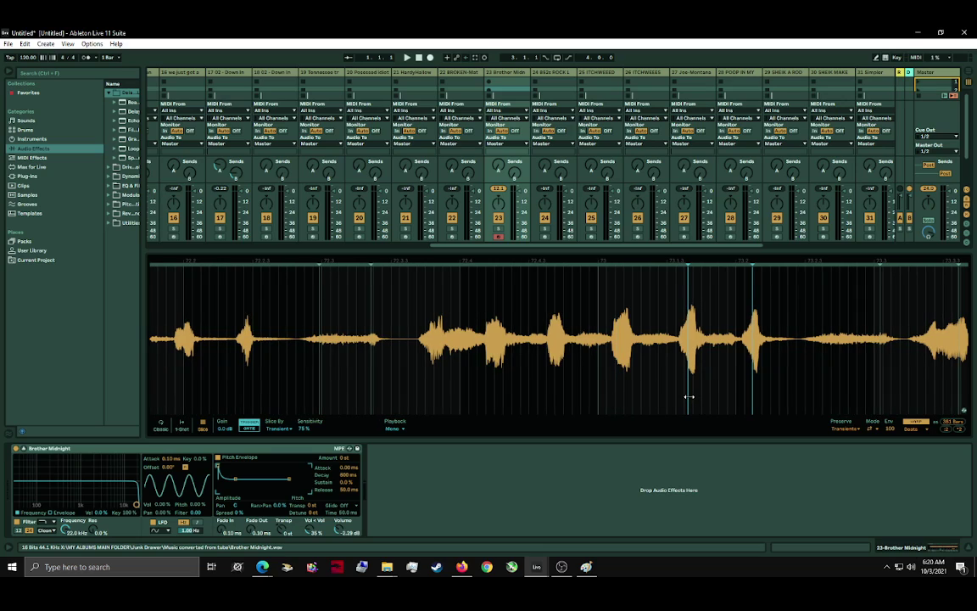
pyautogui.moveTo(753, 399); pyautogui.dragTo(329, 388)
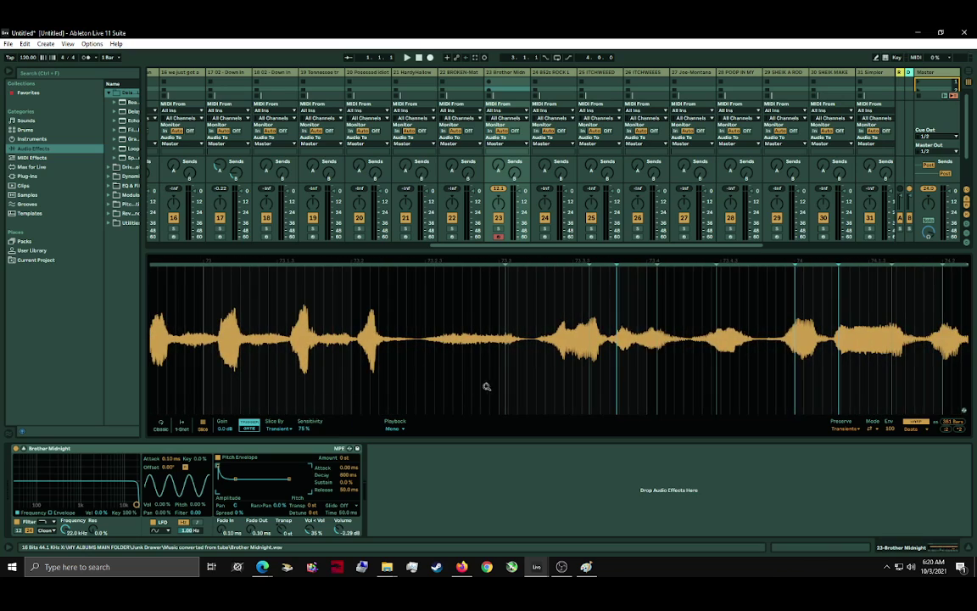
# Step: Clear the extra slice markers from just before 73.4 to the onset just after bar 75
pyautogui.click(534, 384)
pyautogui.moveTo(600, 390); pyautogui.dragTo(464, 395)
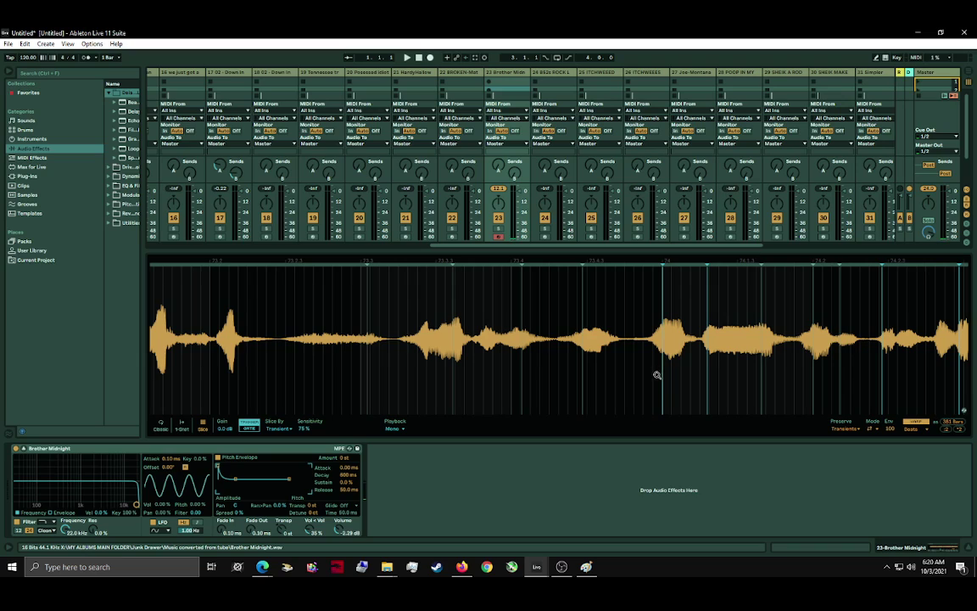
pyautogui.moveTo(645, 368); pyautogui.dragTo(271, 365)
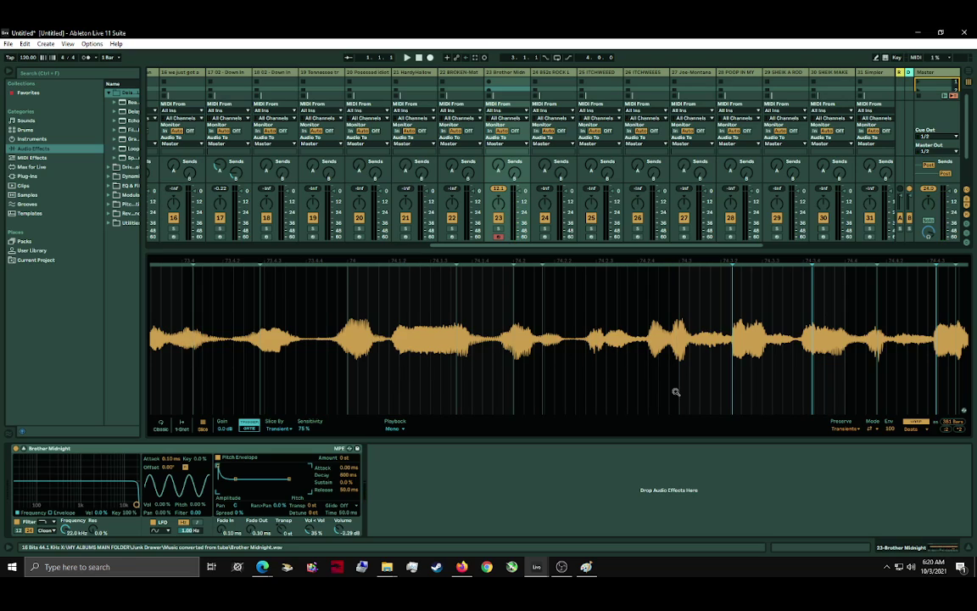
pyautogui.moveTo(676, 392); pyautogui.dragTo(422, 387)
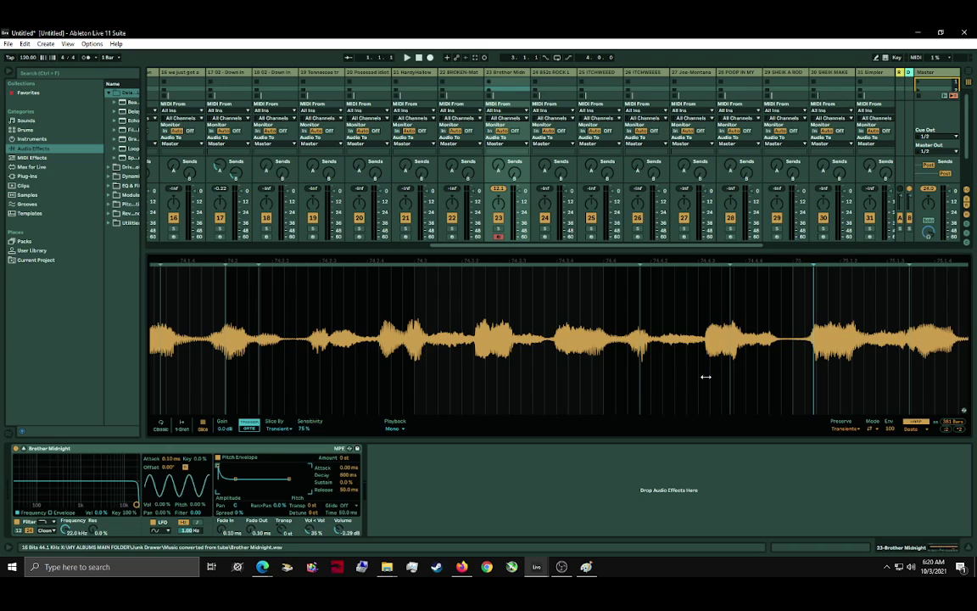
pyautogui.moveTo(813, 391); pyautogui.dragTo(367, 392)
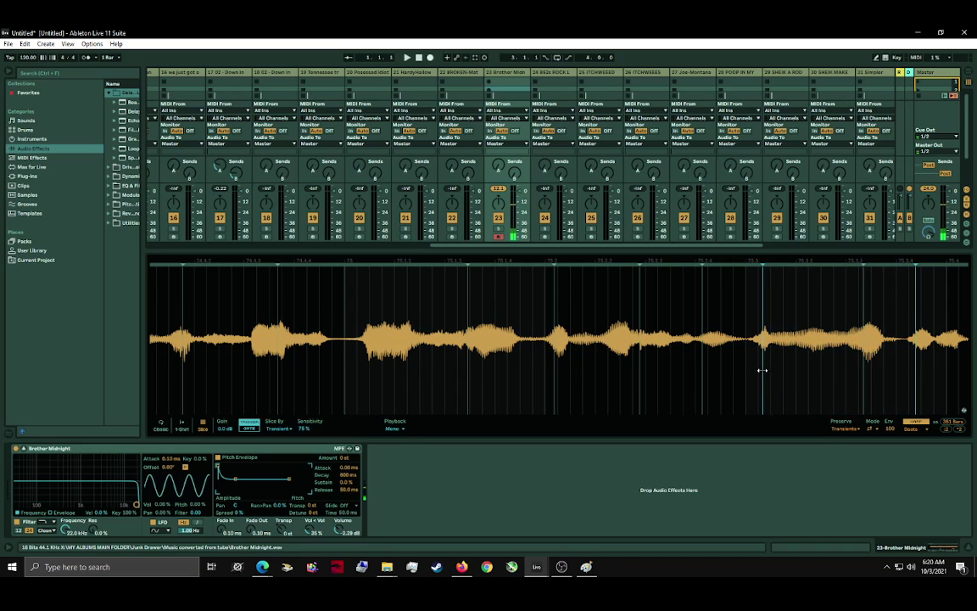
# Step: Clear the extra slice markers from about 75.3 to 76.1.3, auditioning the phrase that starts just before 75.4
pyautogui.moveTo(761, 373); pyautogui.dragTo(312, 374)
pyautogui.click(510, 380)
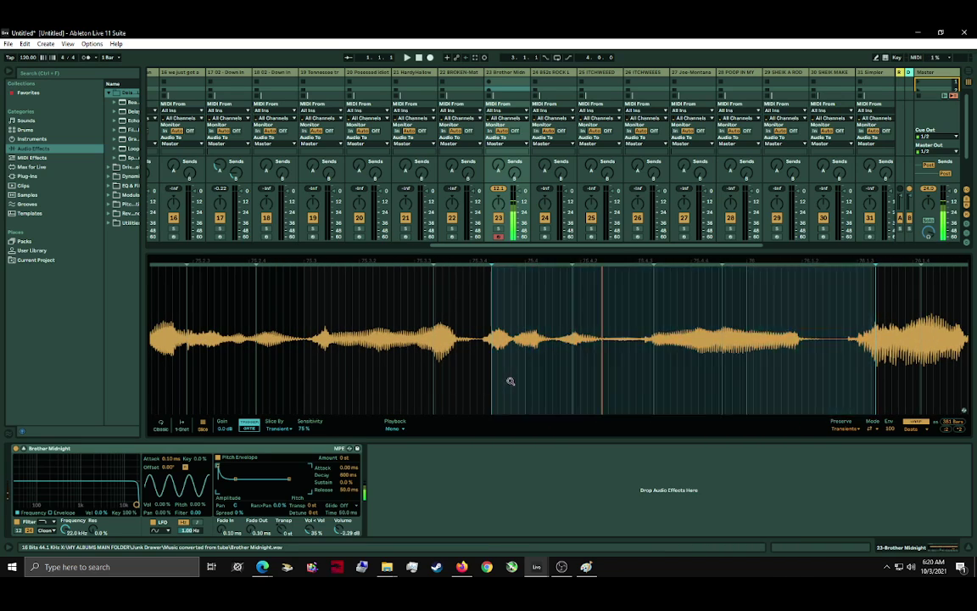
pyautogui.moveTo(711, 365); pyautogui.dragTo(152, 364)
pyautogui.click(343, 366)
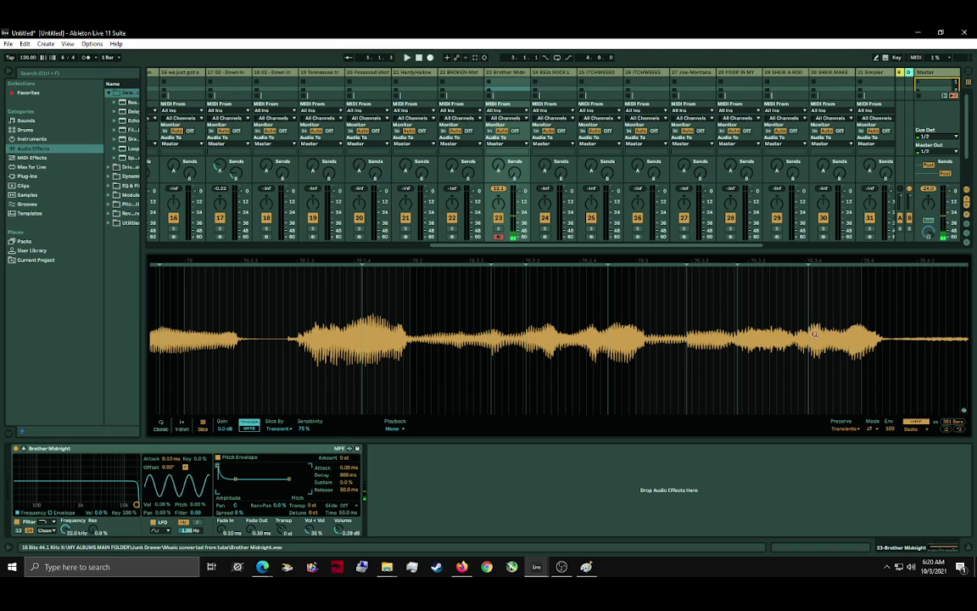
# Step: Clear the extra slice markers on the vocal peaks from about 77.1.2 to 77.4
pyautogui.moveTo(899, 315); pyautogui.dragTo(378, 339)
pyautogui.click(559, 351)
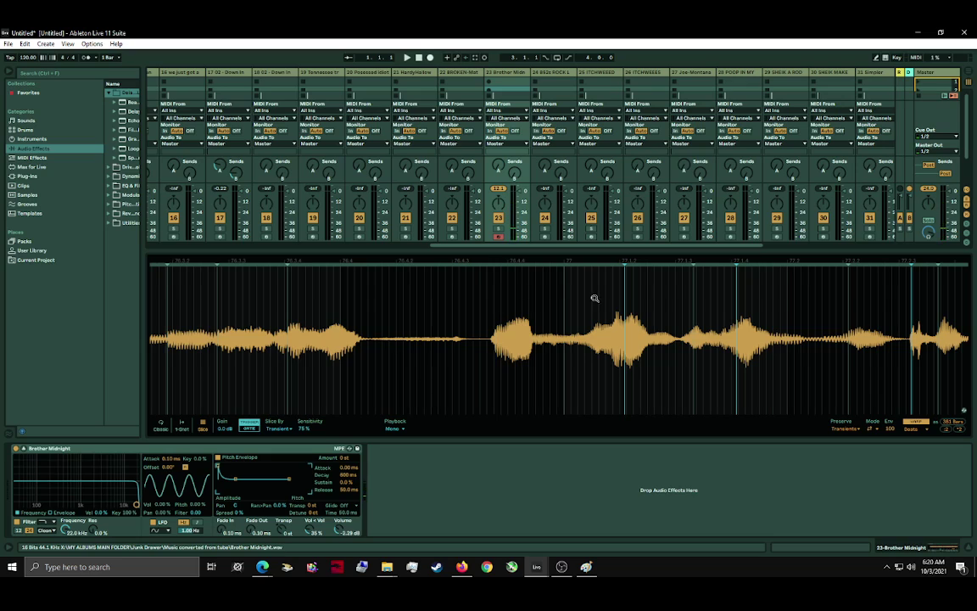
pyautogui.click(728, 293)
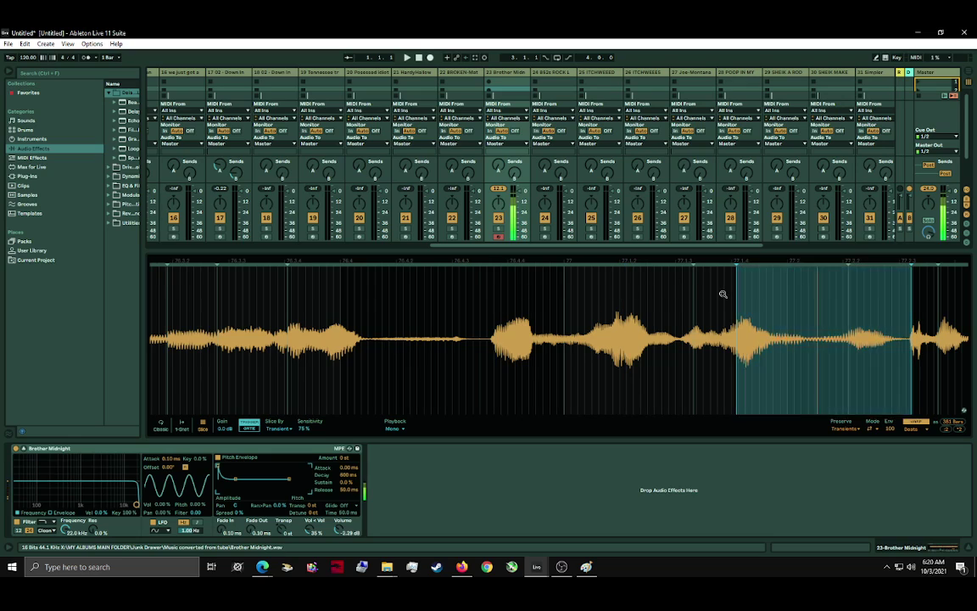
pyautogui.moveTo(736, 292); pyautogui.dragTo(240, 290)
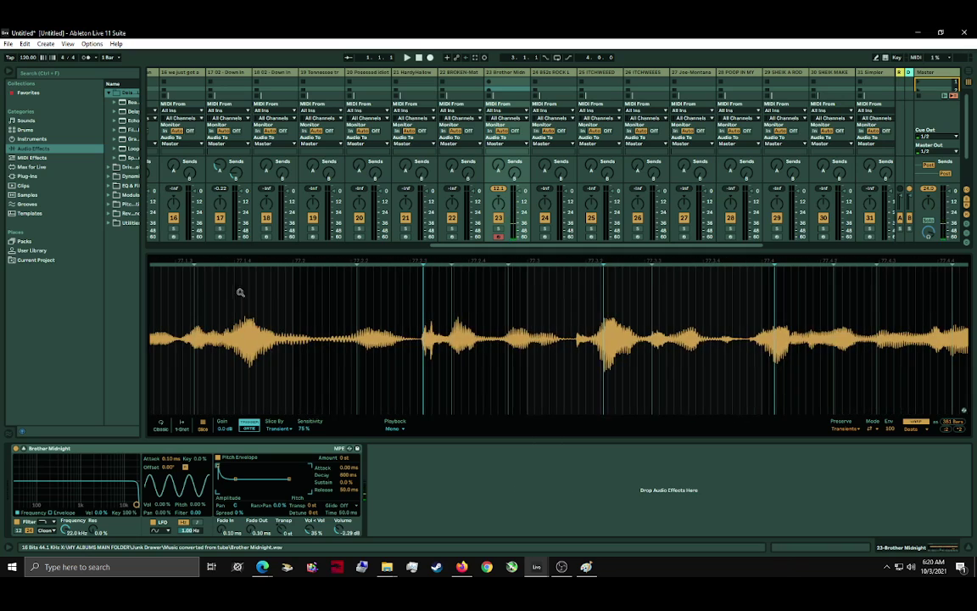
pyautogui.click(411, 292)
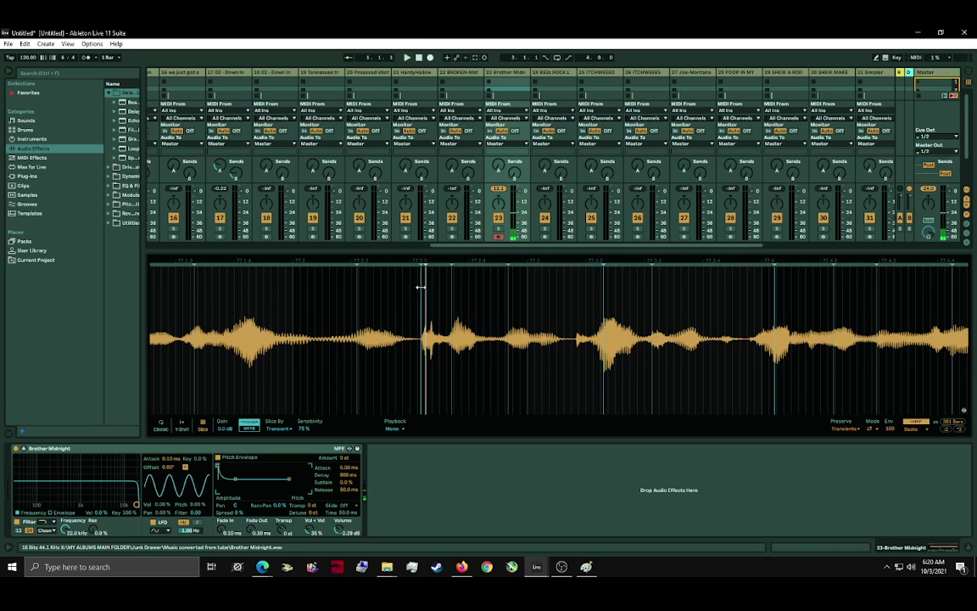
pyautogui.click(603, 286)
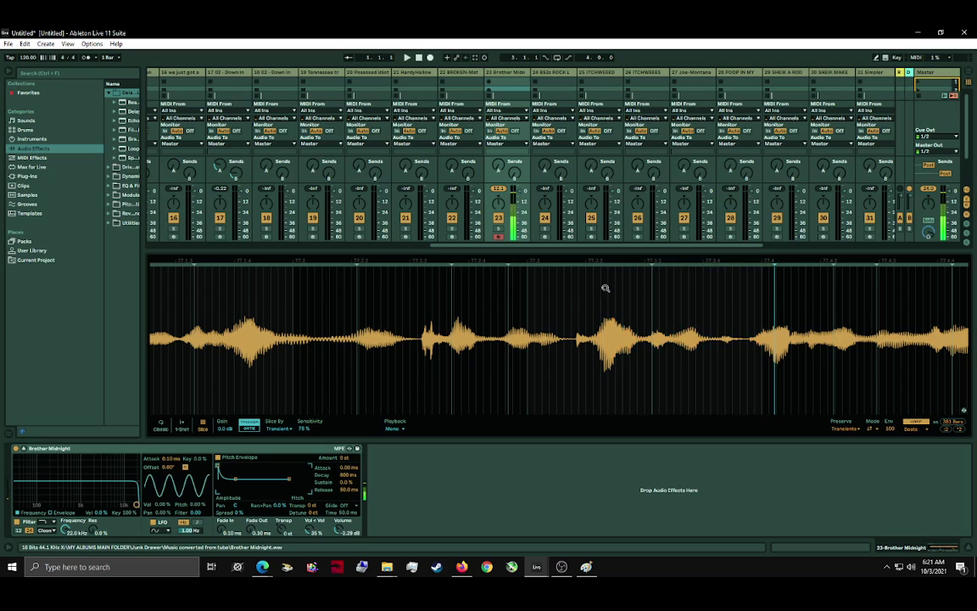
pyautogui.moveTo(773, 308); pyautogui.dragTo(395, 322)
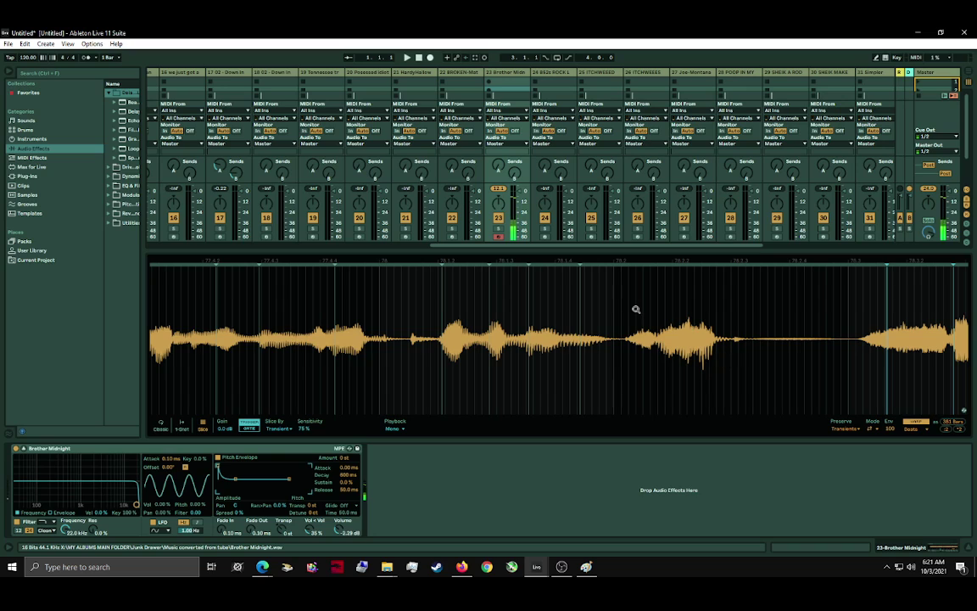
# Step: Clear the extra slice markers from just after 78.3 to just before 78.4.4
pyautogui.moveTo(683, 313); pyautogui.dragTo(611, 293)
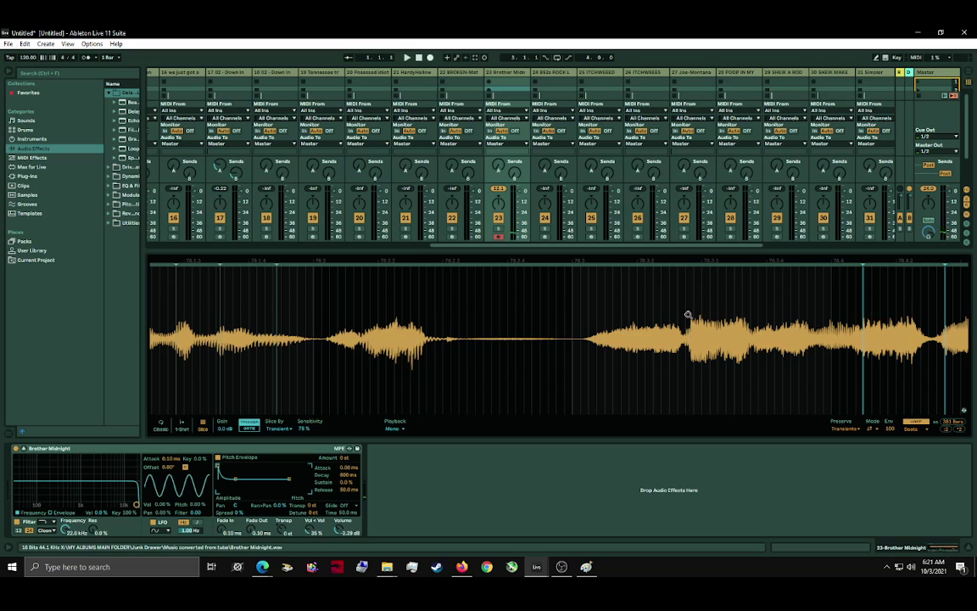
pyautogui.click(805, 326)
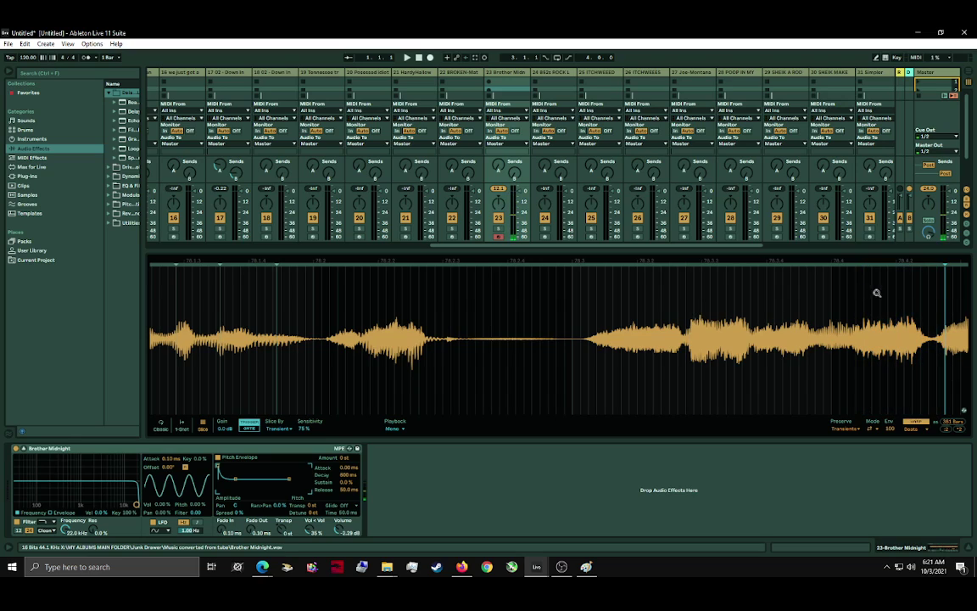
pyautogui.moveTo(895, 298); pyautogui.dragTo(560, 266)
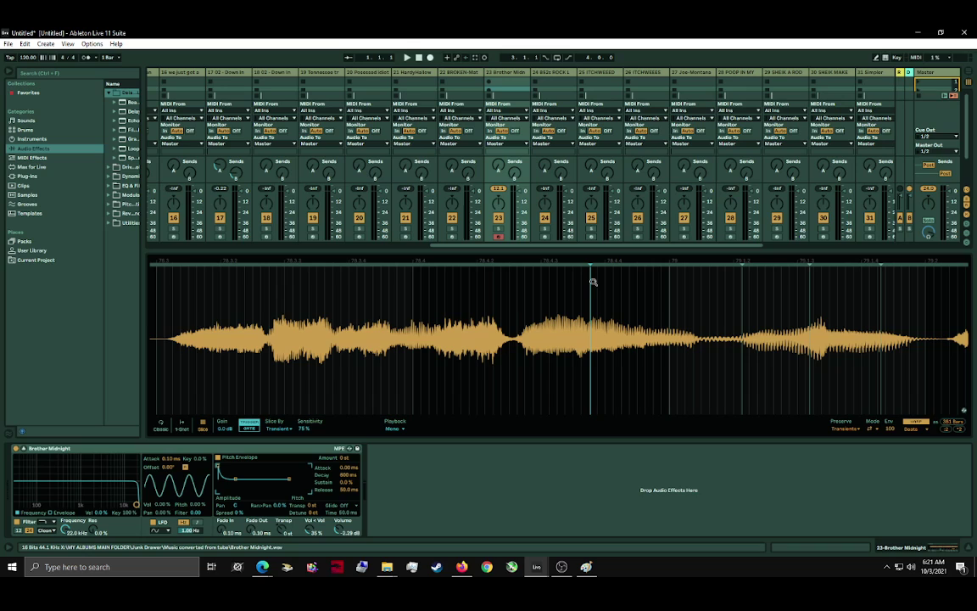
pyautogui.moveTo(632, 298); pyautogui.dragTo(270, 278)
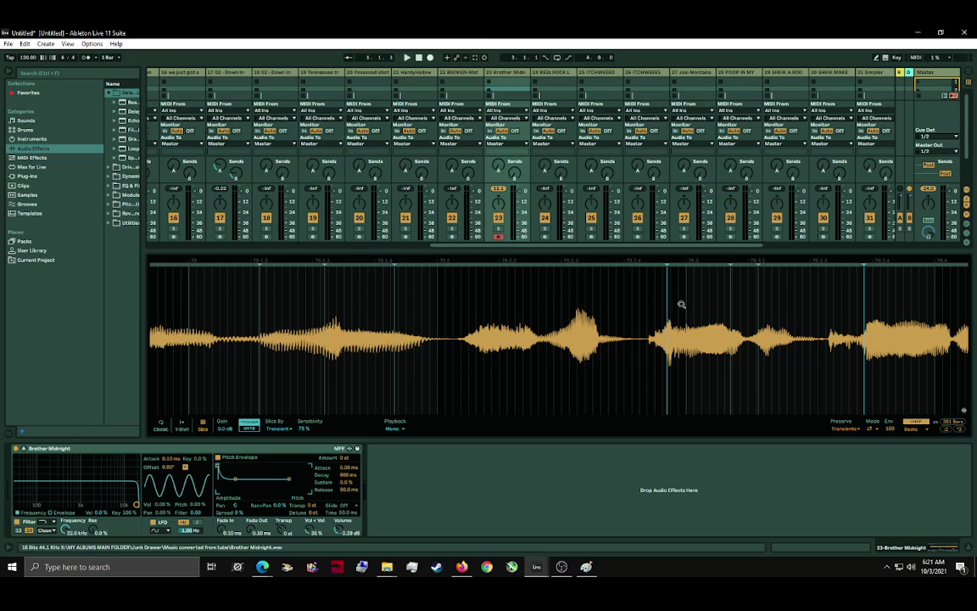
# Step: Clear the extra slice markers just before 79.3 and 79.3.4, and go on to the vocal onset after 80.2
pyautogui.click(822, 294)
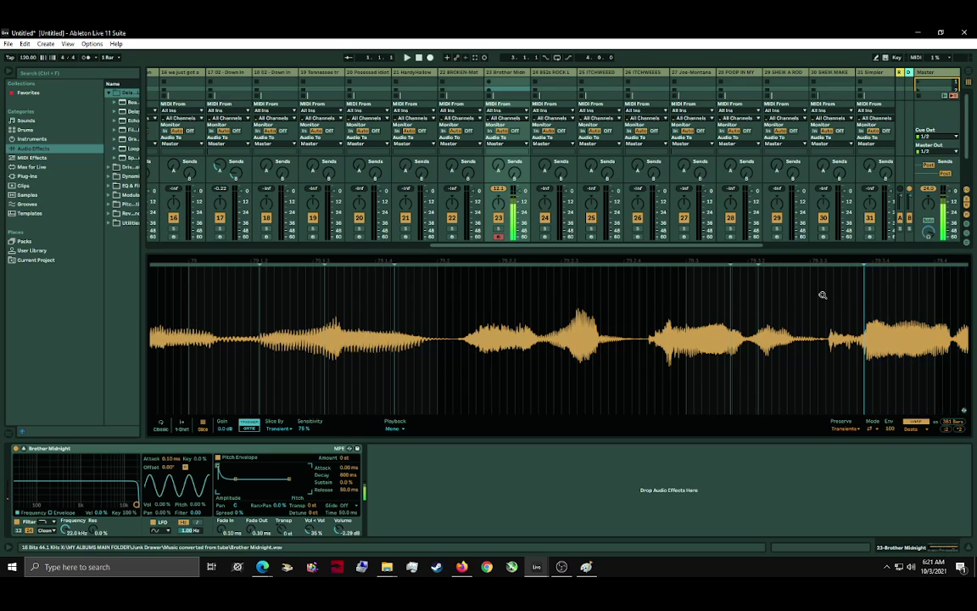
pyautogui.moveTo(863, 296); pyautogui.dragTo(259, 293)
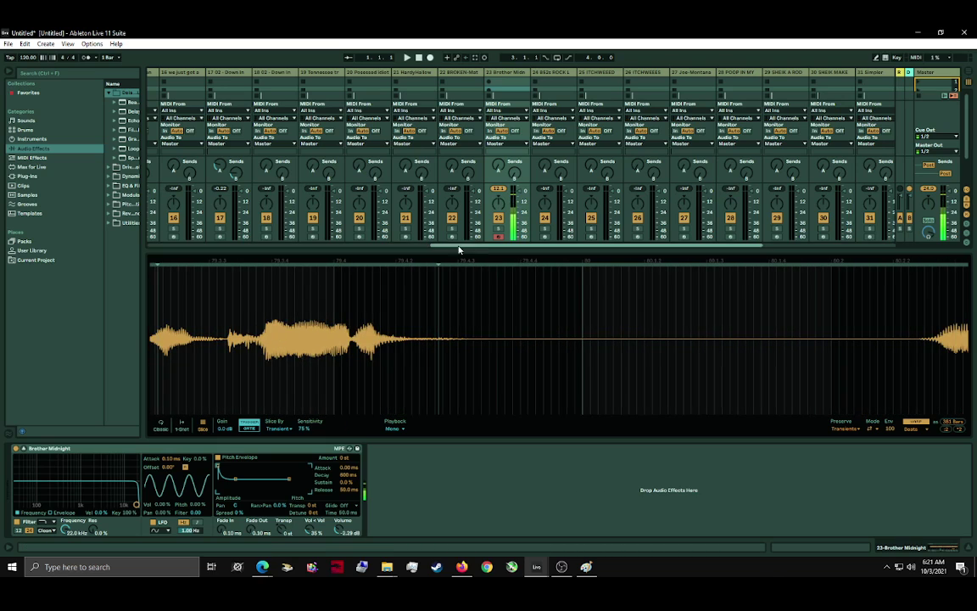
pyautogui.moveTo(740, 282); pyautogui.dragTo(516, 297)
pyautogui.moveTo(769, 344); pyautogui.dragTo(607, 347)
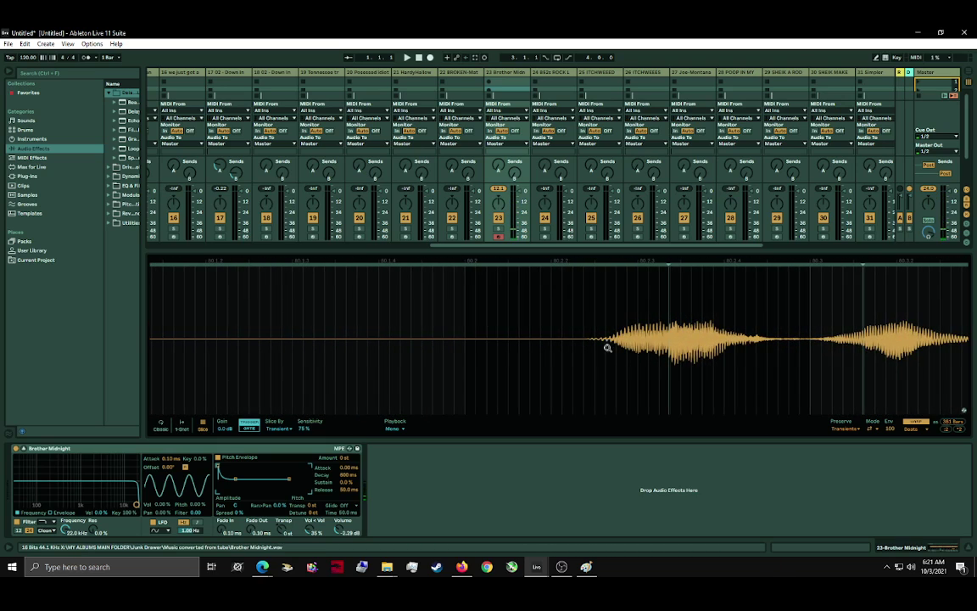
# Step: Place a slice at the vocal onset just after 80.2.2, and clear the extra markers from about 81.2 to 82.2
pyautogui.click(578, 308)
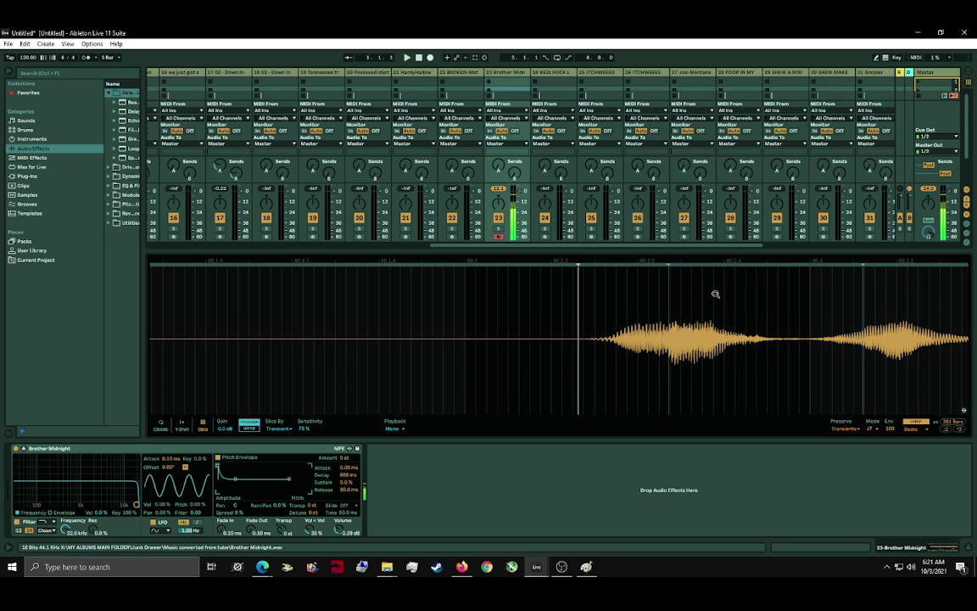
pyautogui.moveTo(715, 294); pyautogui.dragTo(447, 208)
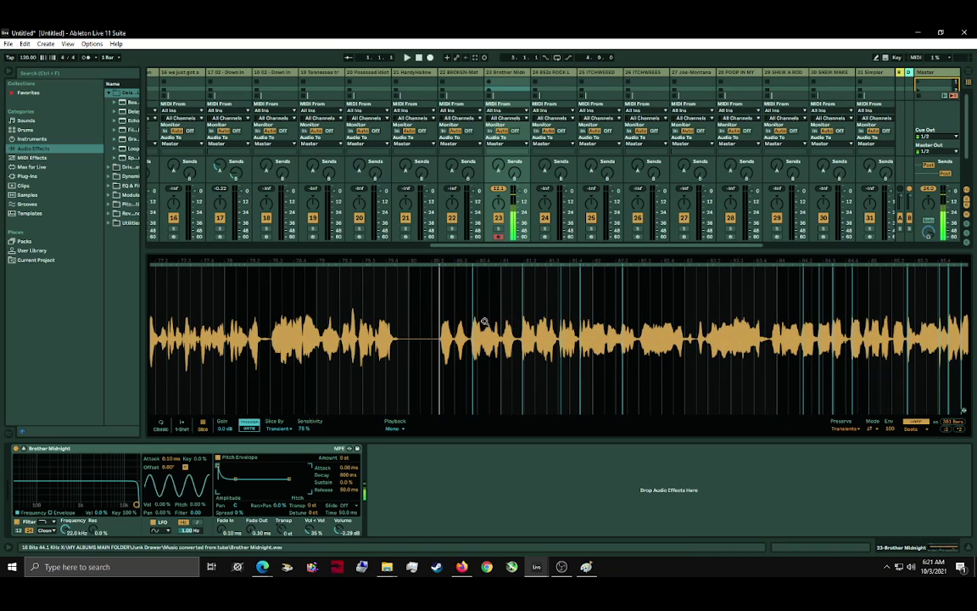
pyautogui.moveTo(473, 298); pyautogui.dragTo(468, 339)
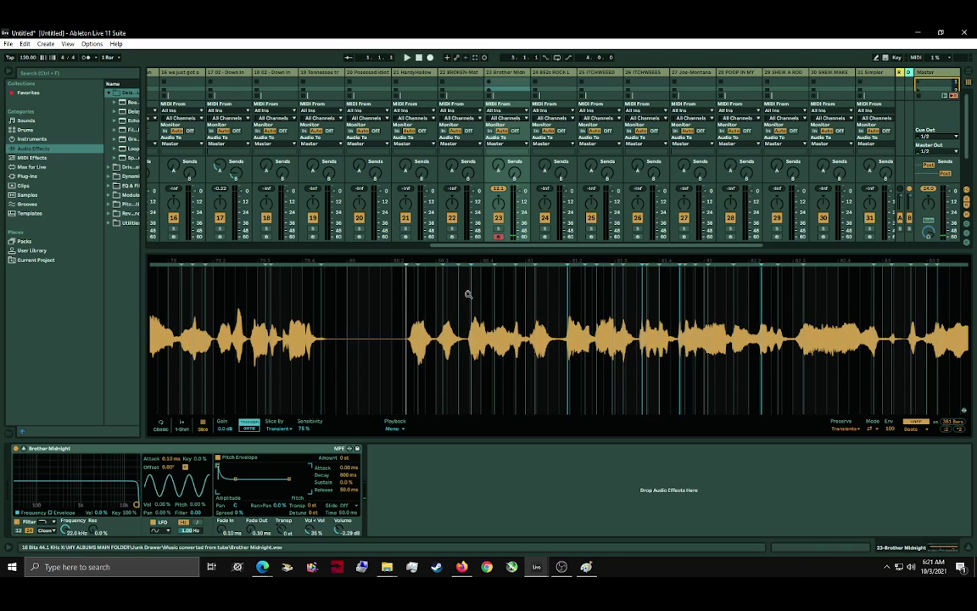
pyautogui.click(560, 323)
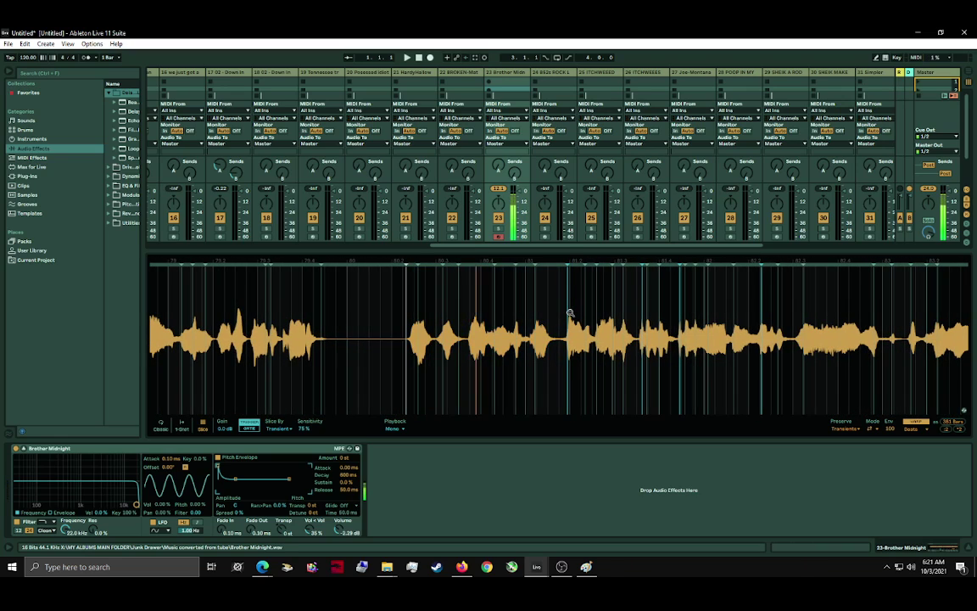
pyautogui.doubleClick(568, 315)
pyautogui.doubleClick(643, 306)
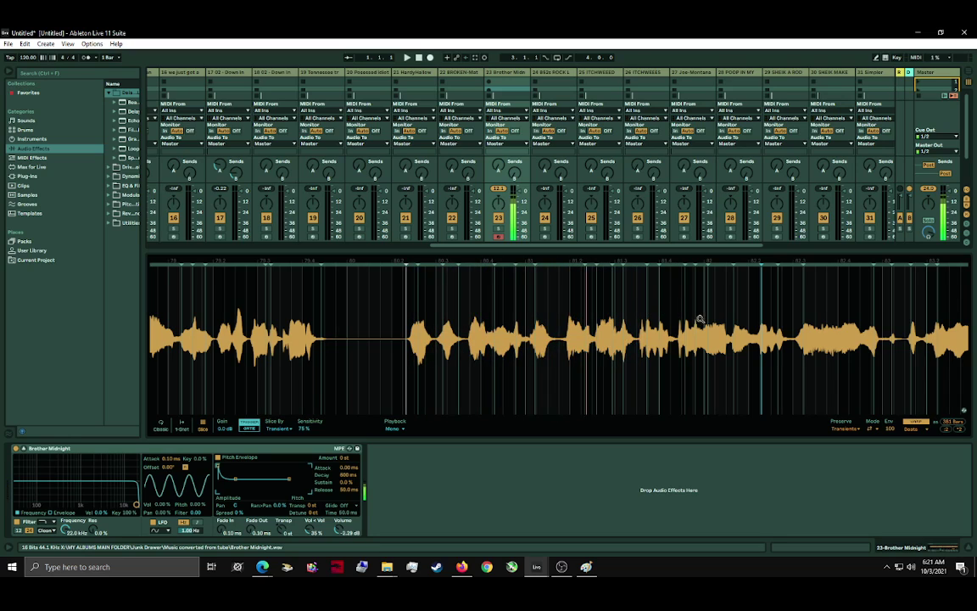
pyautogui.doubleClick(759, 289)
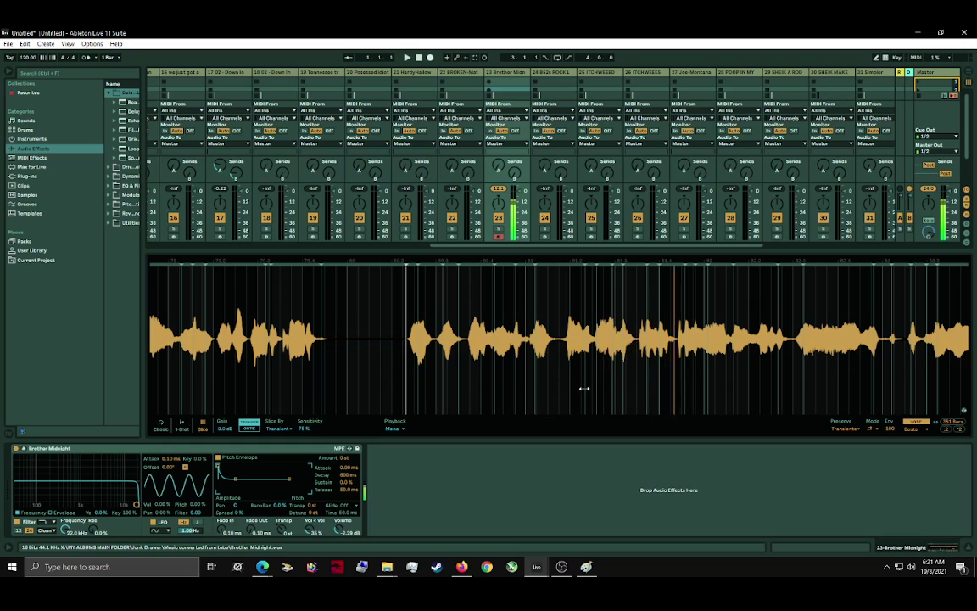
# Step: Place manual slices just before 81.2, at about 81.3 and between 81.3 and 81.4, auditioning the phrases to refine their starts
pyautogui.moveTo(598, 376); pyautogui.dragTo(600, 376)
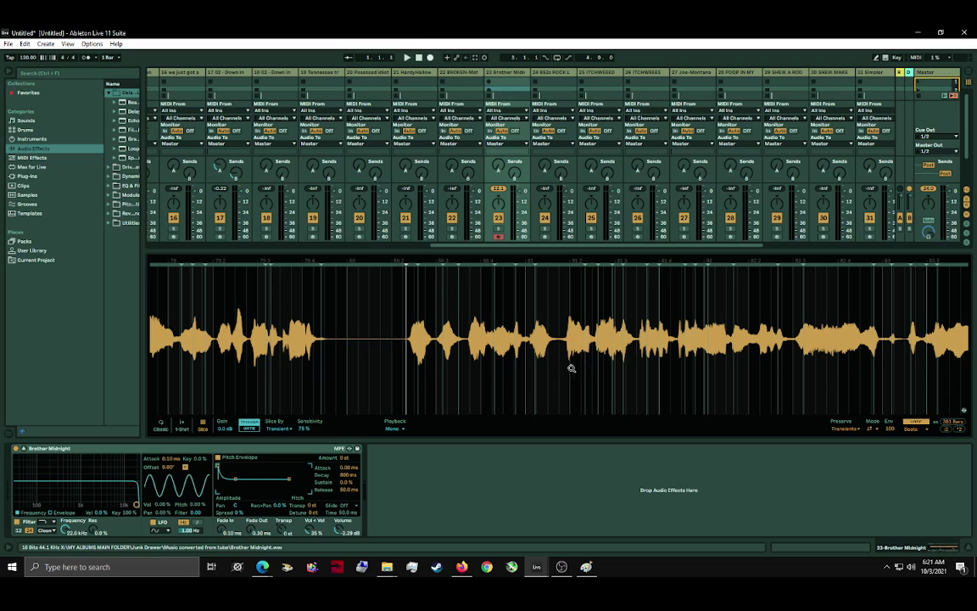
pyautogui.doubleClick(561, 372)
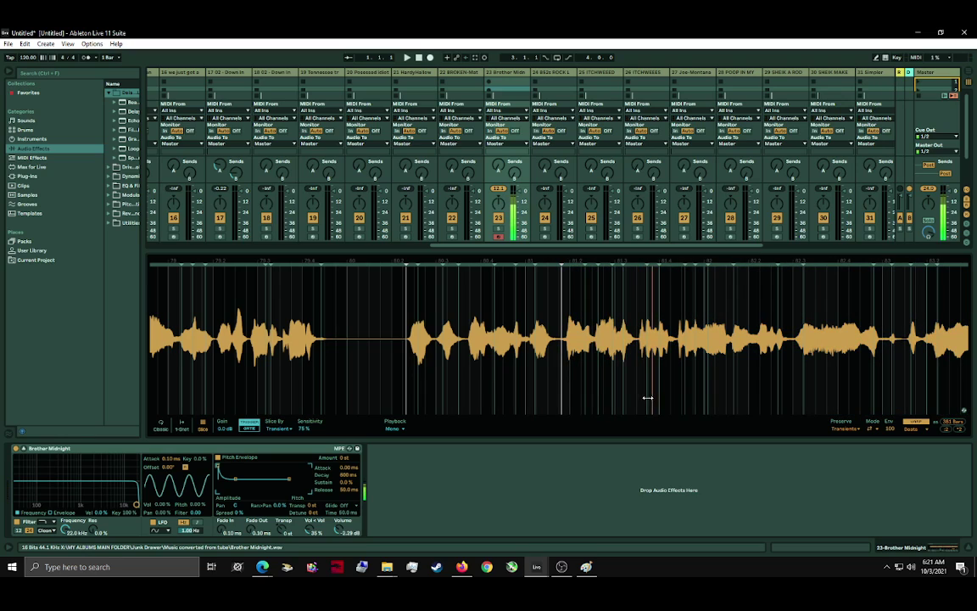
pyautogui.doubleClick(629, 387)
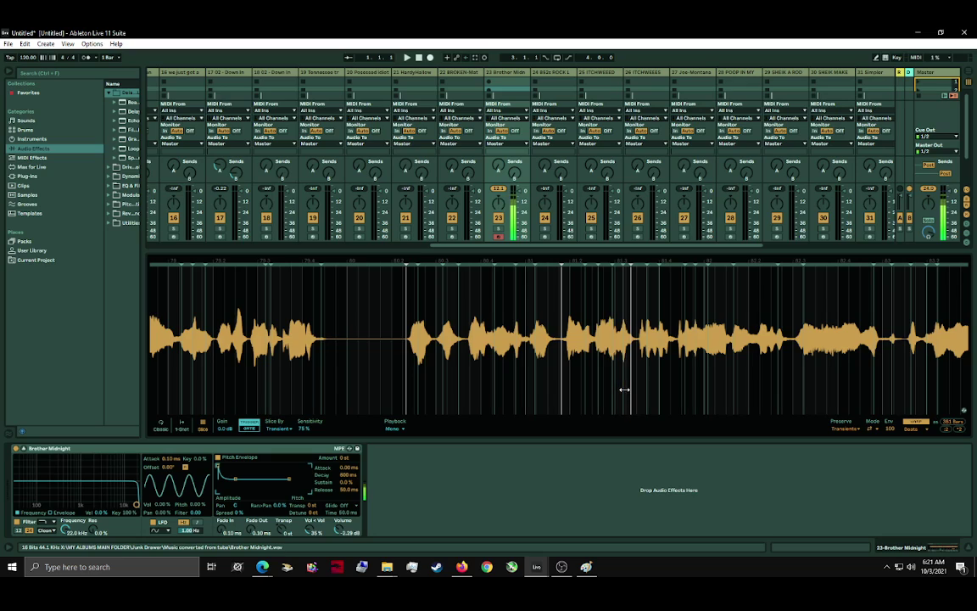
pyautogui.moveTo(631, 389); pyautogui.dragTo(620, 392)
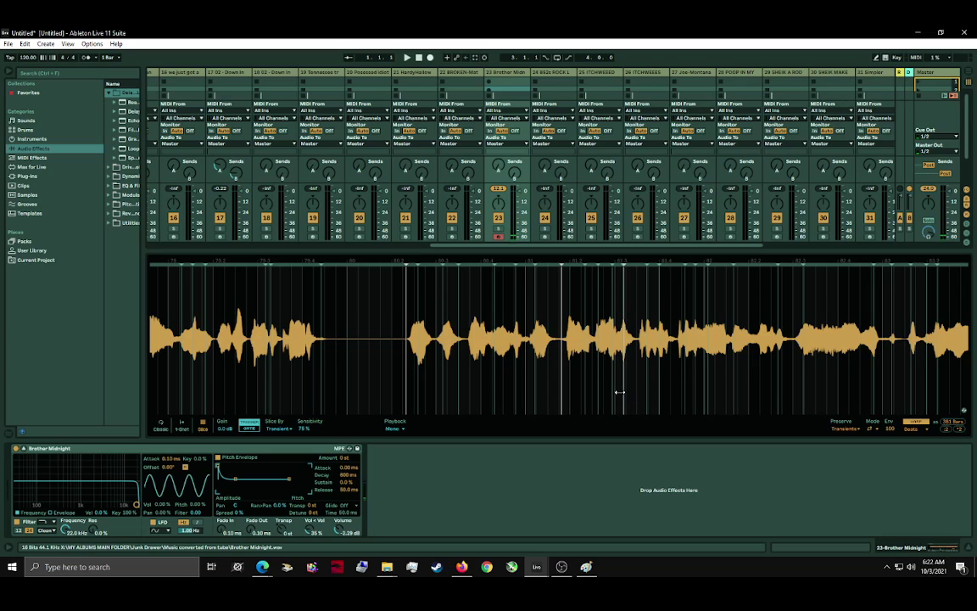
pyautogui.click(621, 388)
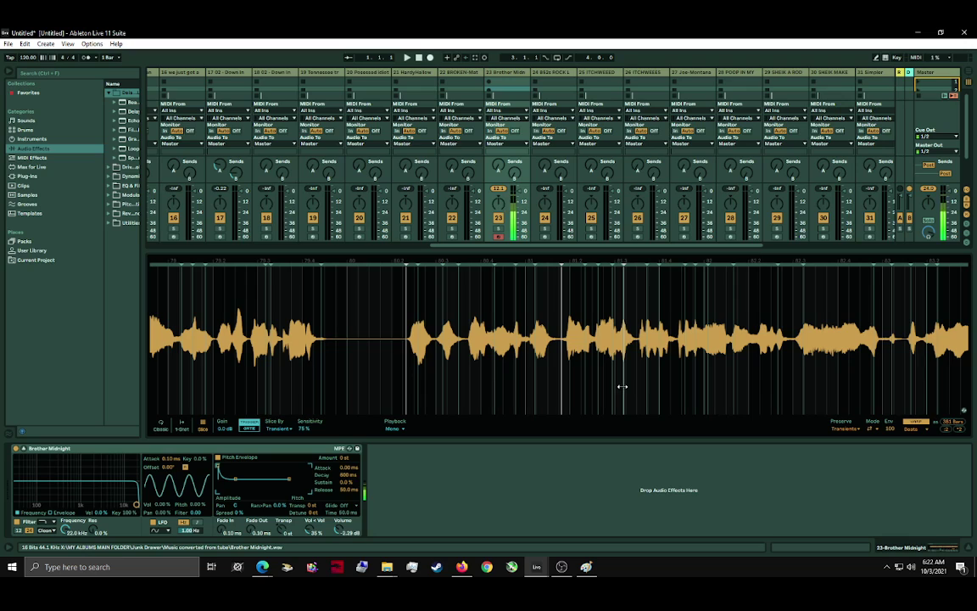
pyautogui.doubleClick(620, 386)
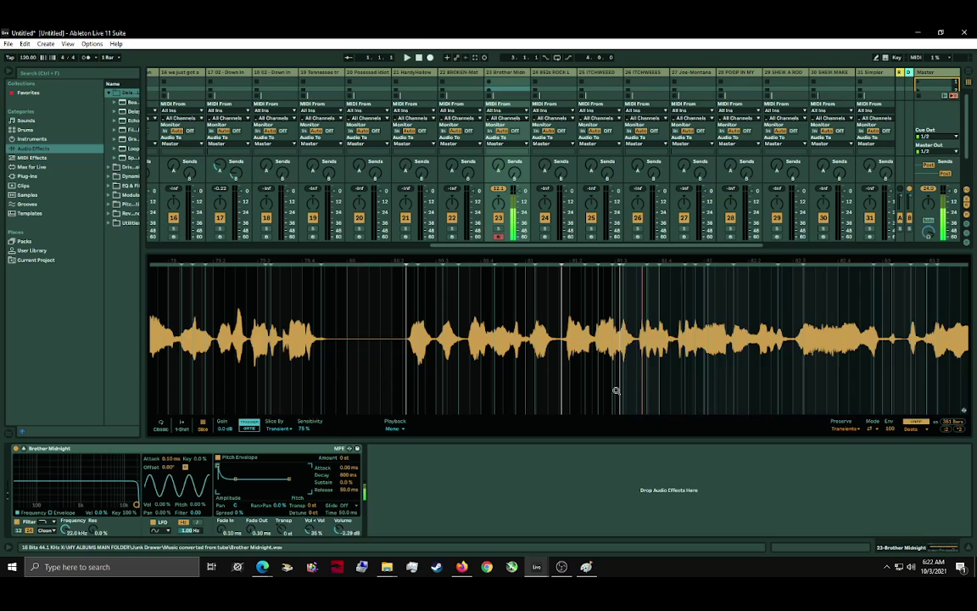
pyautogui.doubleClick(636, 370)
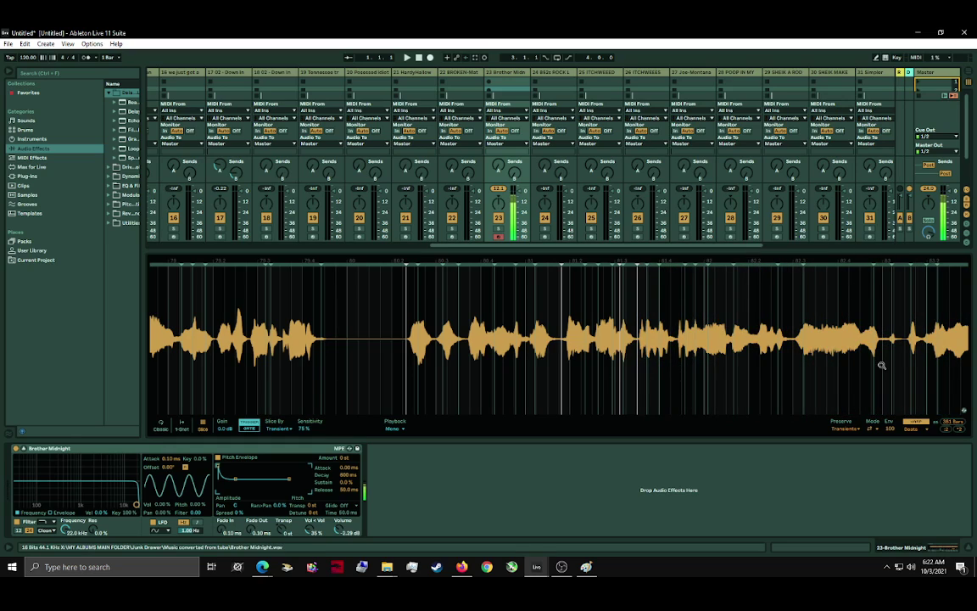
# Step: Move the slice marker just after 84.4 back to 84.4, and place a slice just before 86.2
pyautogui.moveTo(901, 374); pyautogui.dragTo(427, 372)
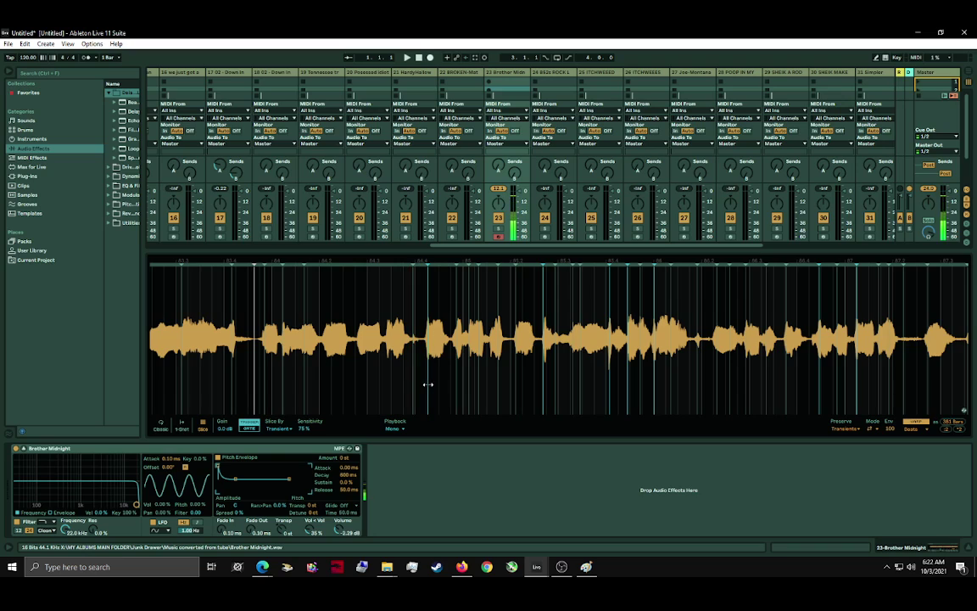
pyautogui.moveTo(429, 384)
pyautogui.mouseDown()
pyautogui.moveTo(408, 387)
pyautogui.moveTo(421, 386)
pyautogui.mouseUp()
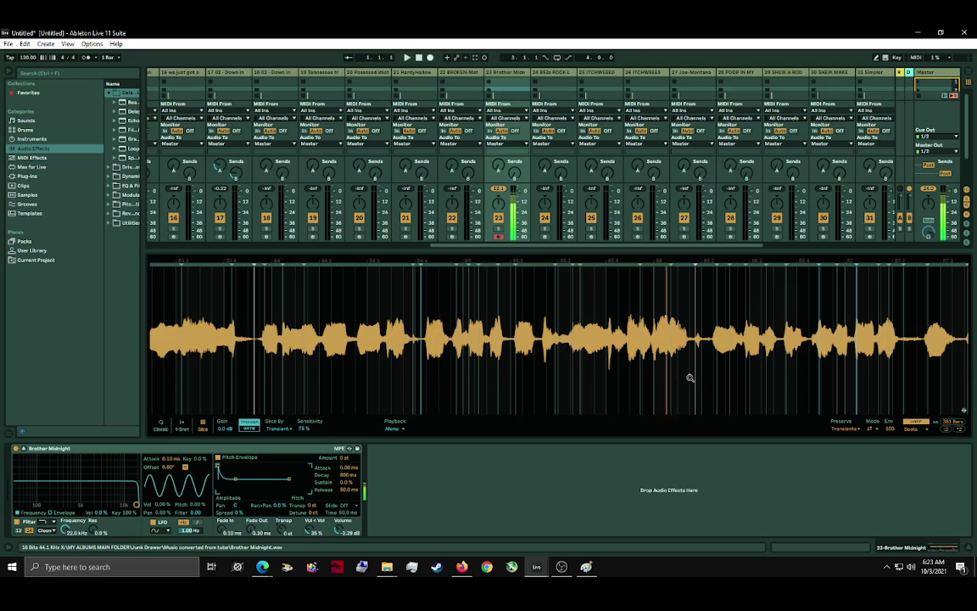
pyautogui.moveTo(747, 379); pyautogui.dragTo(366, 379)
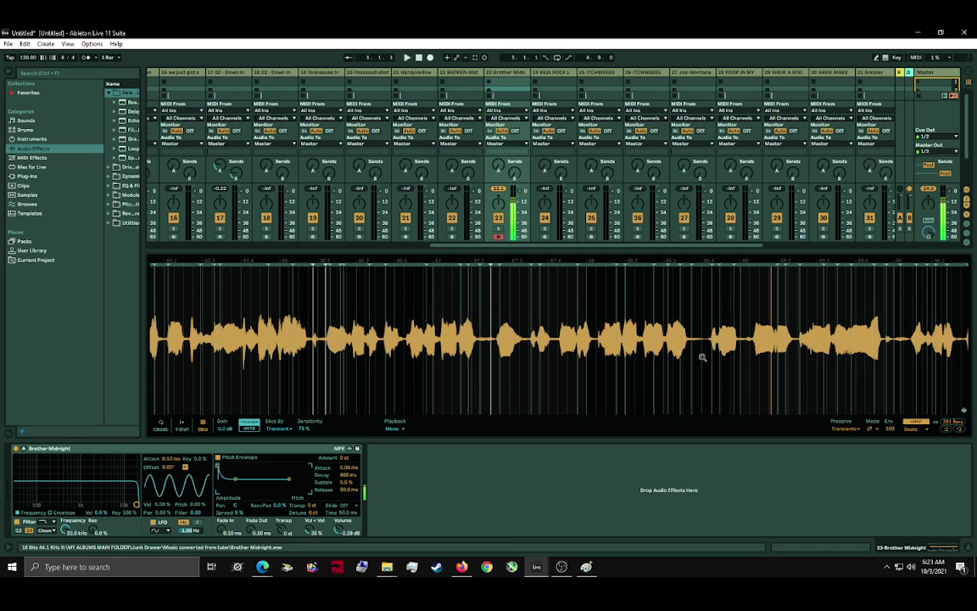
# Step: Slice the vocal phrases at about 88.4, 90, 90.4, 92.2, 92.4 and 94.2, clearing the extra transient markers between them
pyautogui.moveTo(668, 363); pyautogui.dragTo(563, 362)
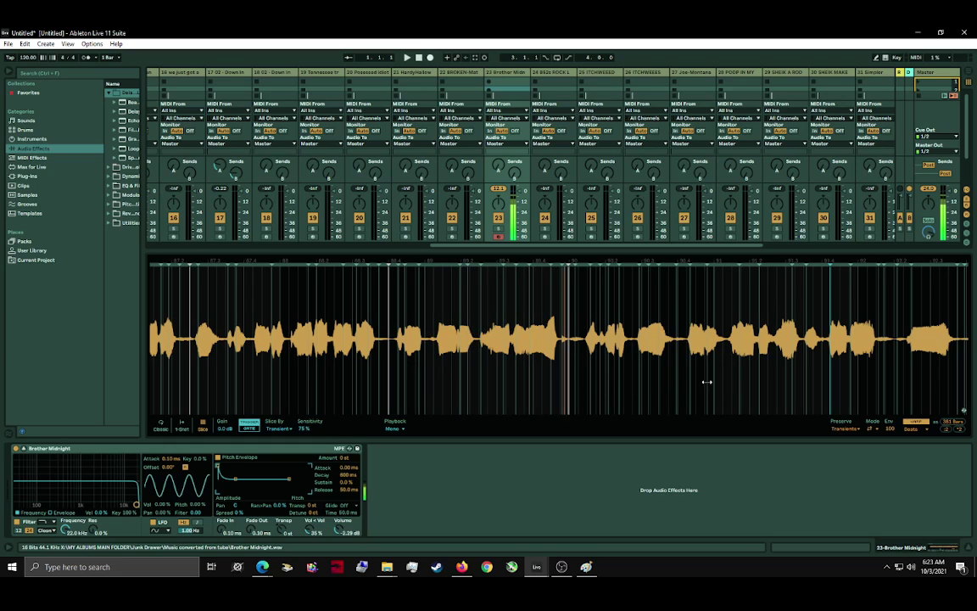
pyautogui.moveTo(736, 389); pyautogui.dragTo(637, 390)
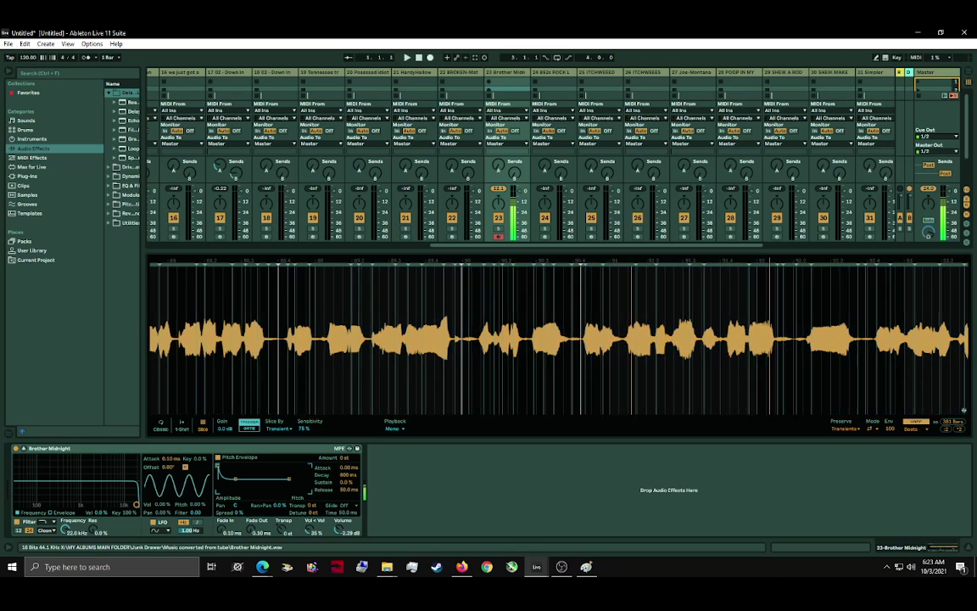
pyautogui.moveTo(809, 370); pyautogui.dragTo(530, 368)
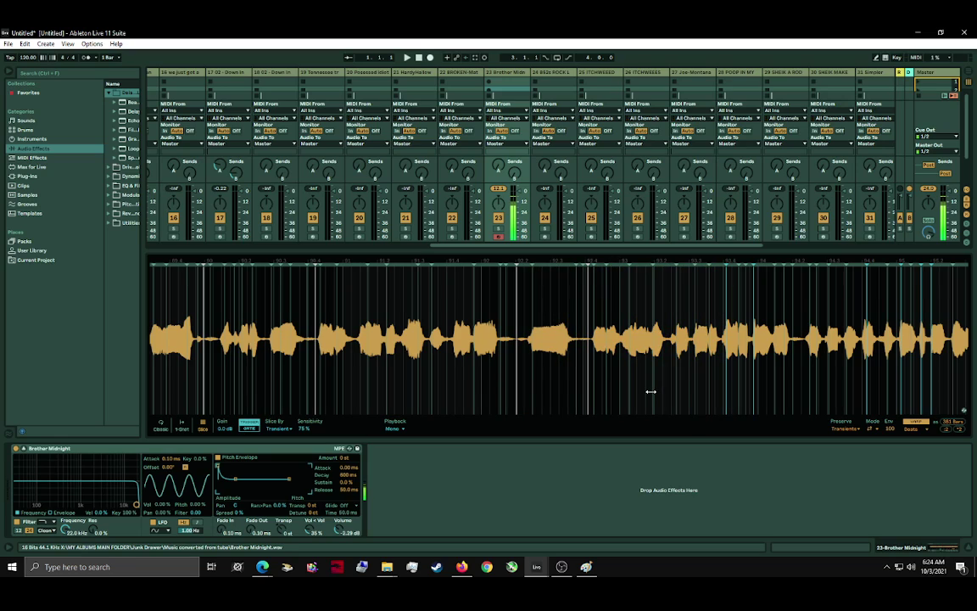
pyautogui.moveTo(726, 347); pyautogui.dragTo(750, 347)
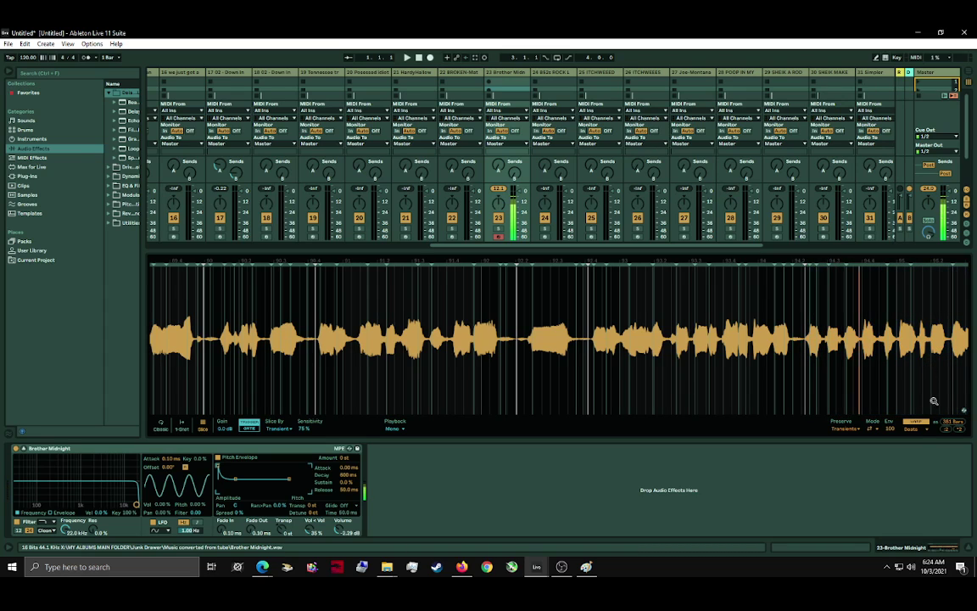
# Step: Fine-tune the slice between 96 and 96.2, move the one near 97 to just before 97, and clear the extra markers up to 97.4
pyautogui.moveTo(897, 368); pyautogui.dragTo(475, 377)
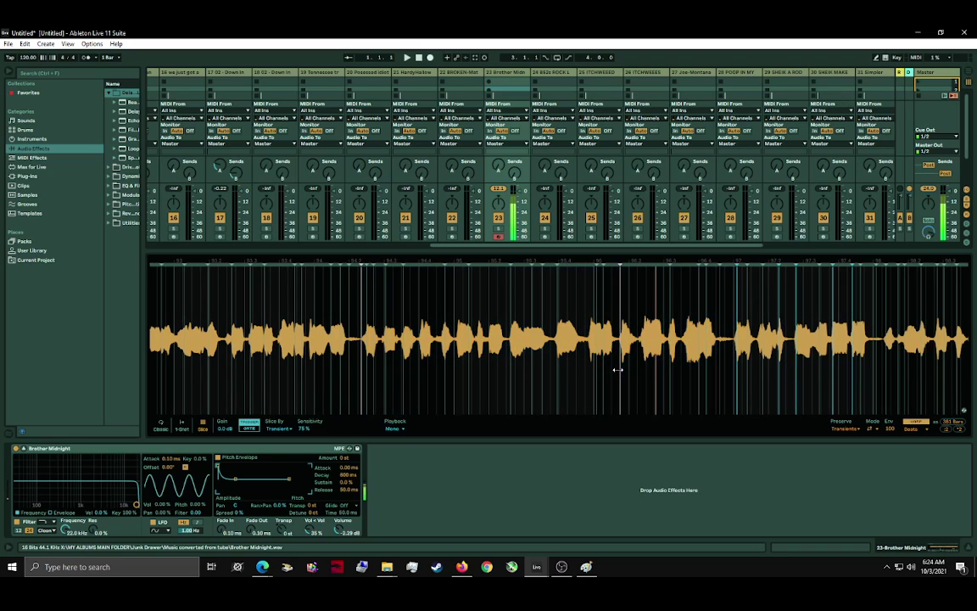
pyautogui.moveTo(615, 370); pyautogui.dragTo(619, 369)
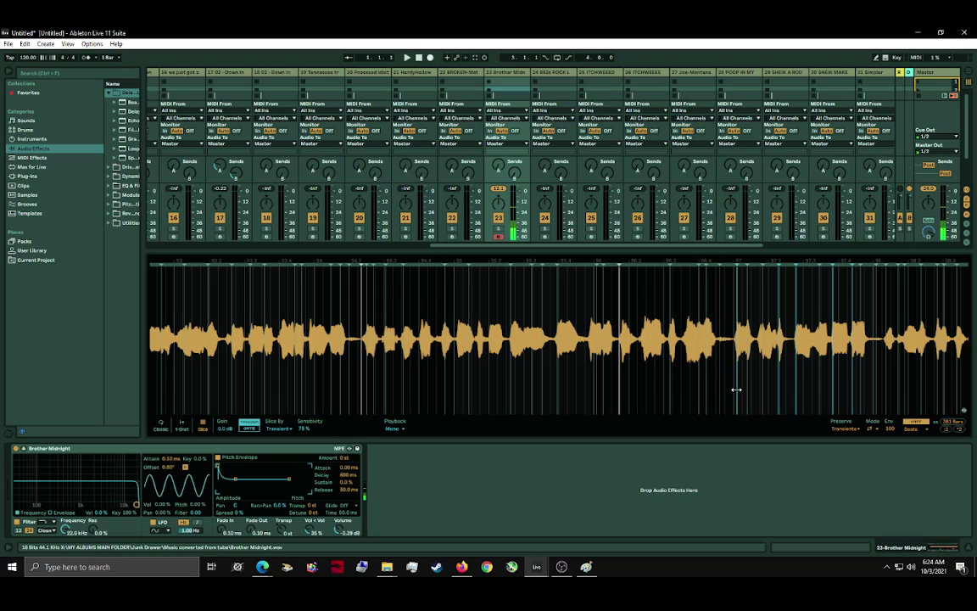
pyautogui.moveTo(736, 389); pyautogui.dragTo(732, 393)
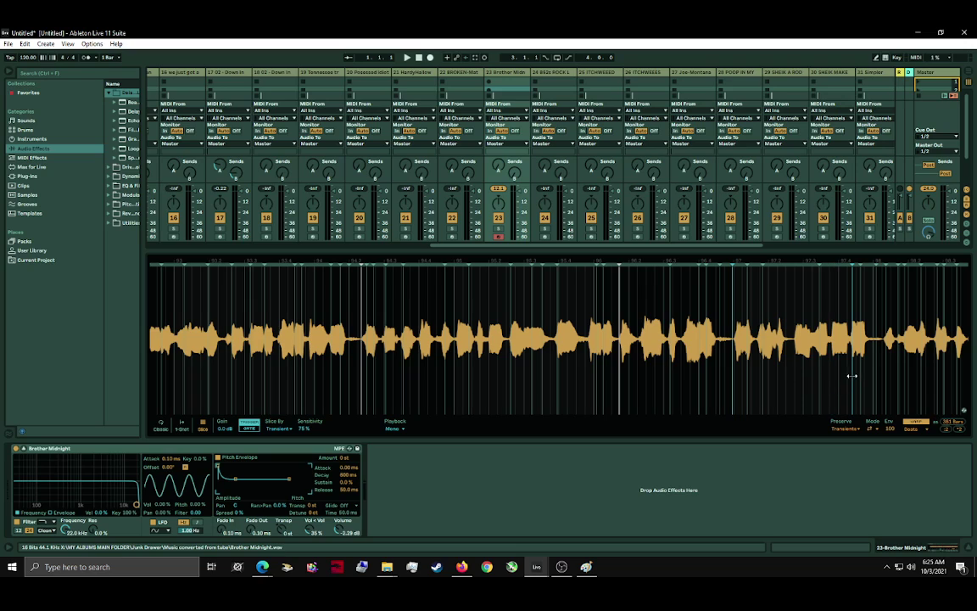
pyautogui.click(817, 381)
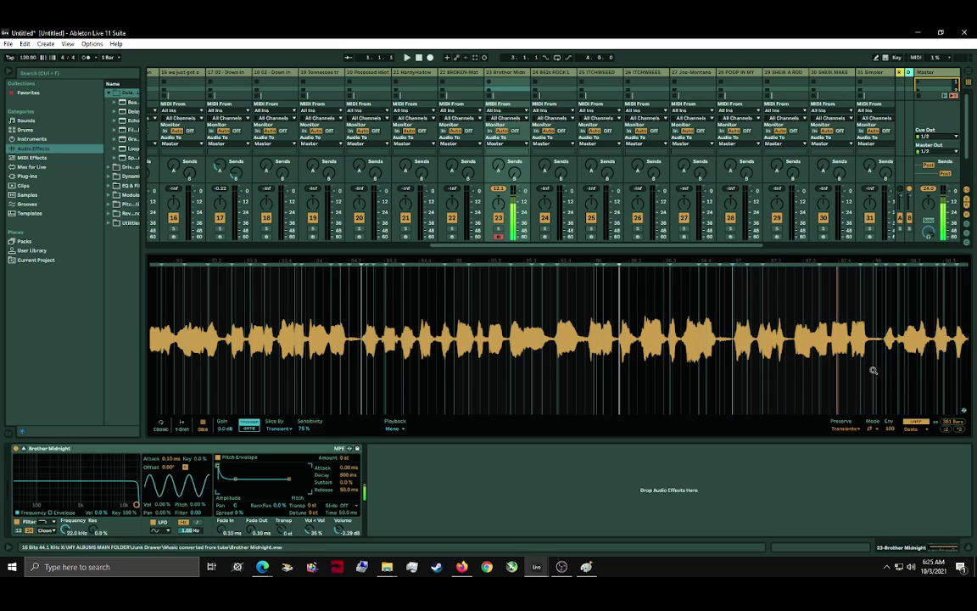
pyautogui.moveTo(879, 382); pyautogui.dragTo(482, 371)
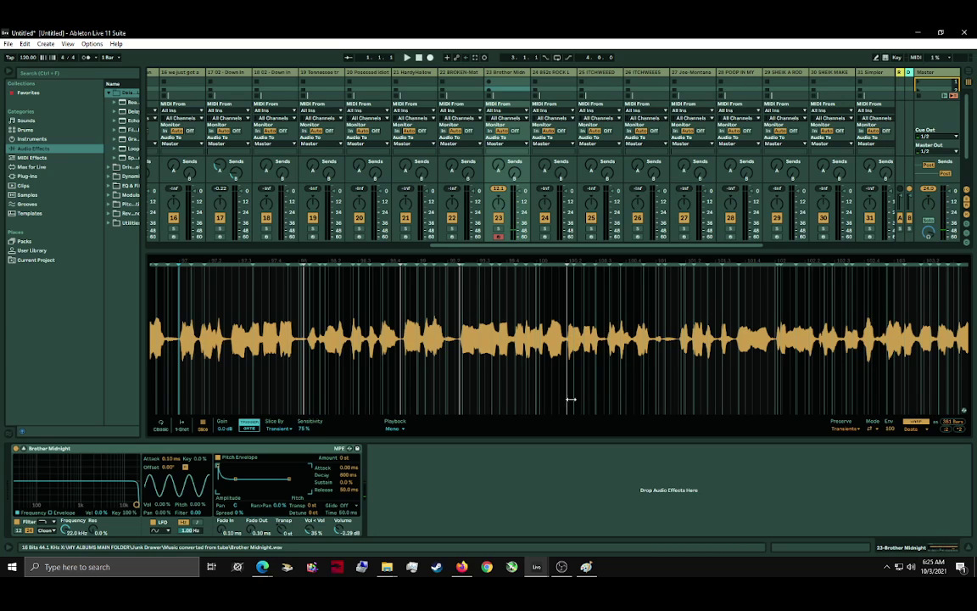
# Step: Save the current Live Set with the edited slices
pyautogui.moveTo(638, 378); pyautogui.dragTo(639, 259)
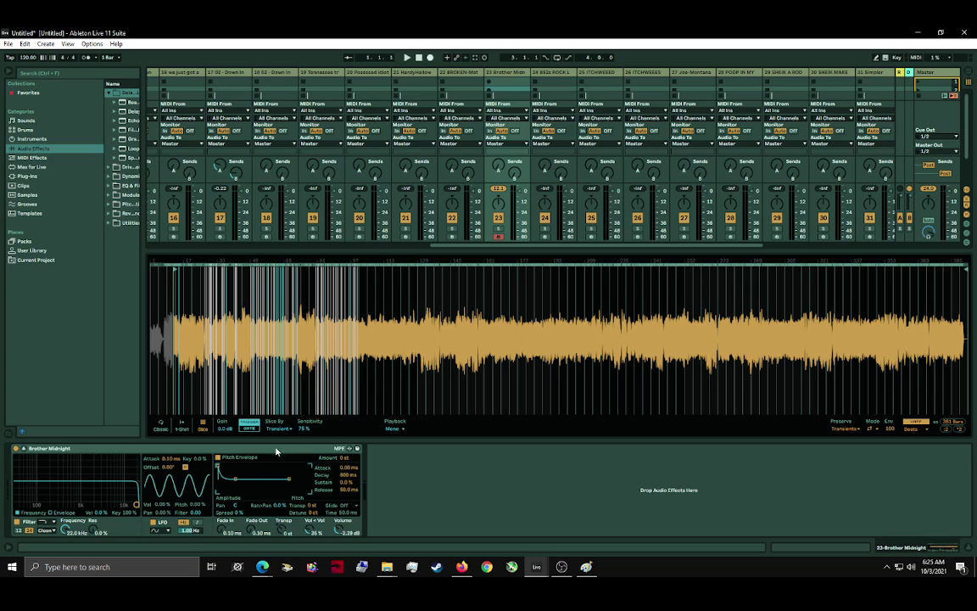
pyautogui.rightClick(336, 329)
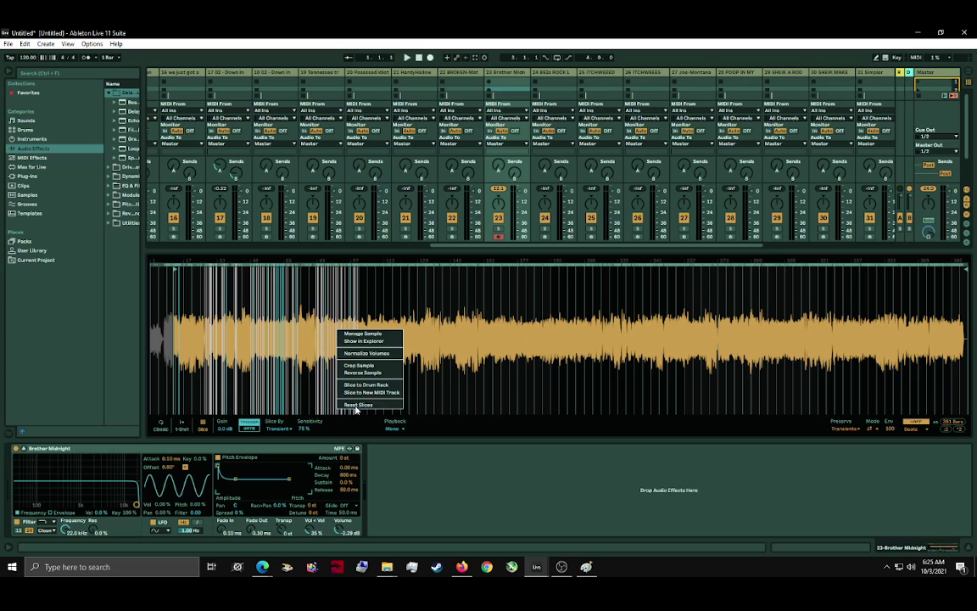
pyautogui.click(8, 44)
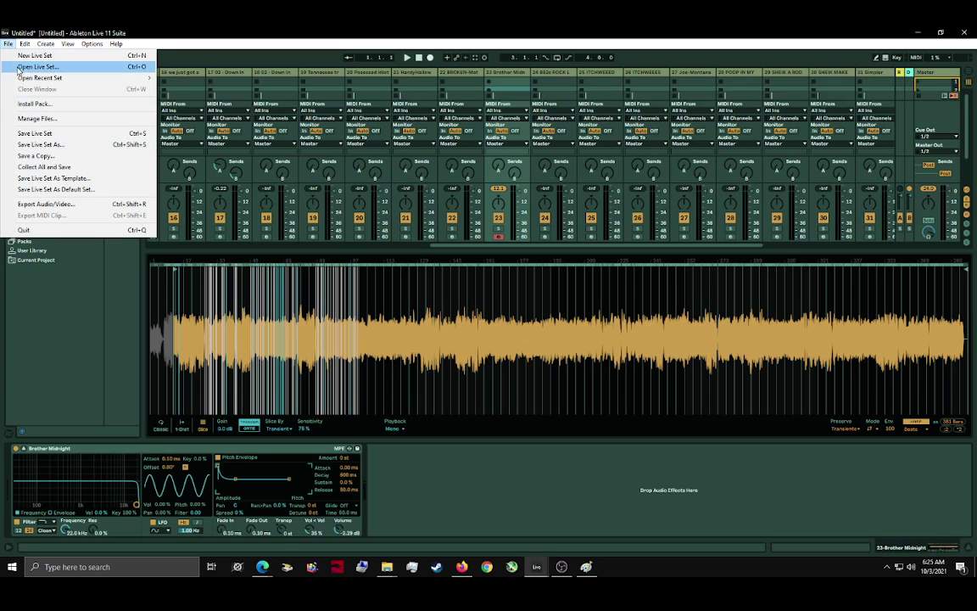
pyautogui.click(38, 133)
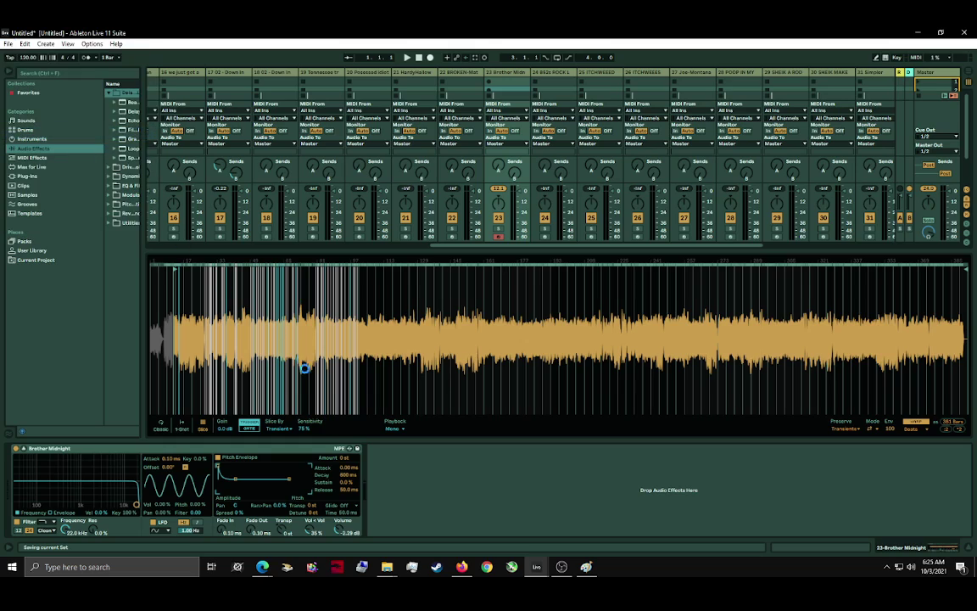
# Step: Convert the sliced Brother Midnight sample to a Drum Rack, leaving the rack unfolded
pyautogui.rightClick(343, 355)
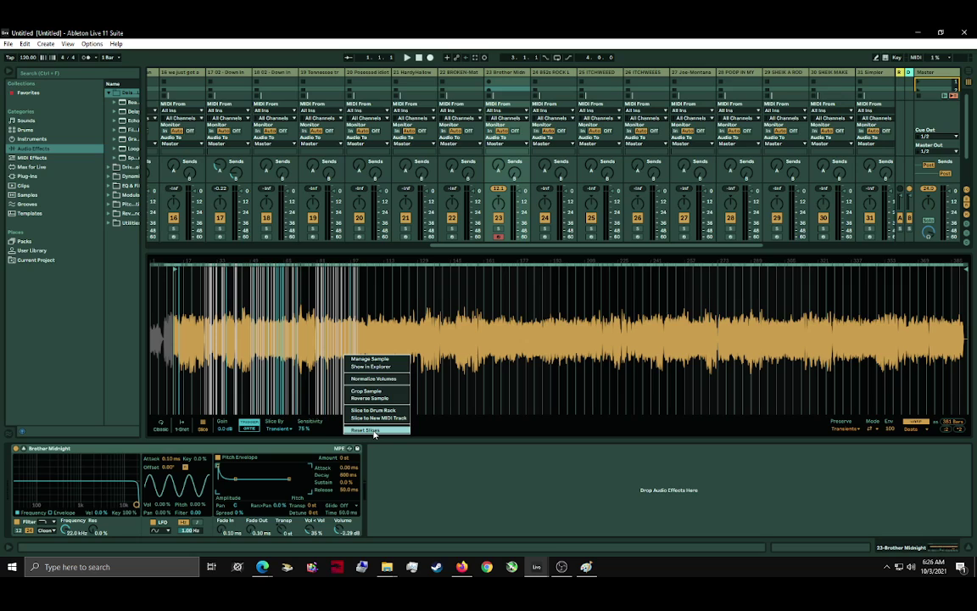
pyautogui.click(382, 412)
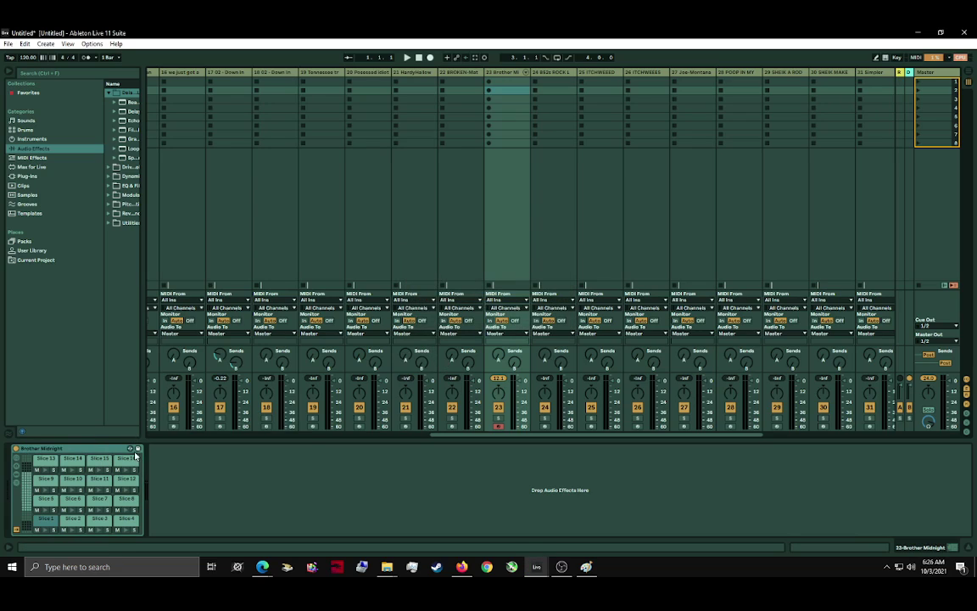
pyautogui.doubleClick(74, 450)
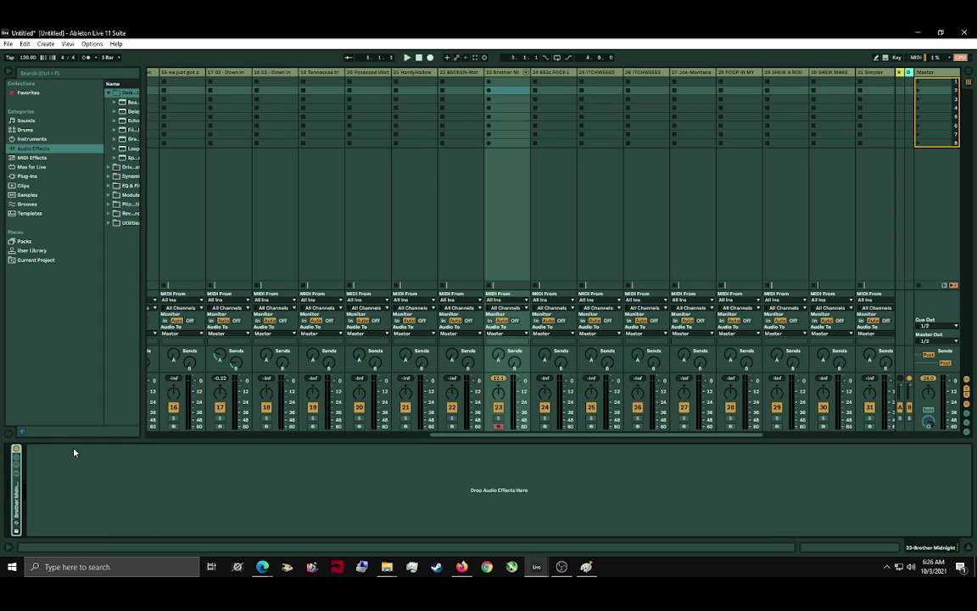
pyautogui.doubleClick(15, 506)
# Step: Browse and audition the slice pads in the Brother Midnight drum rack, and delete the rack from track 23
pyautogui.scroll(4, 45, 528)
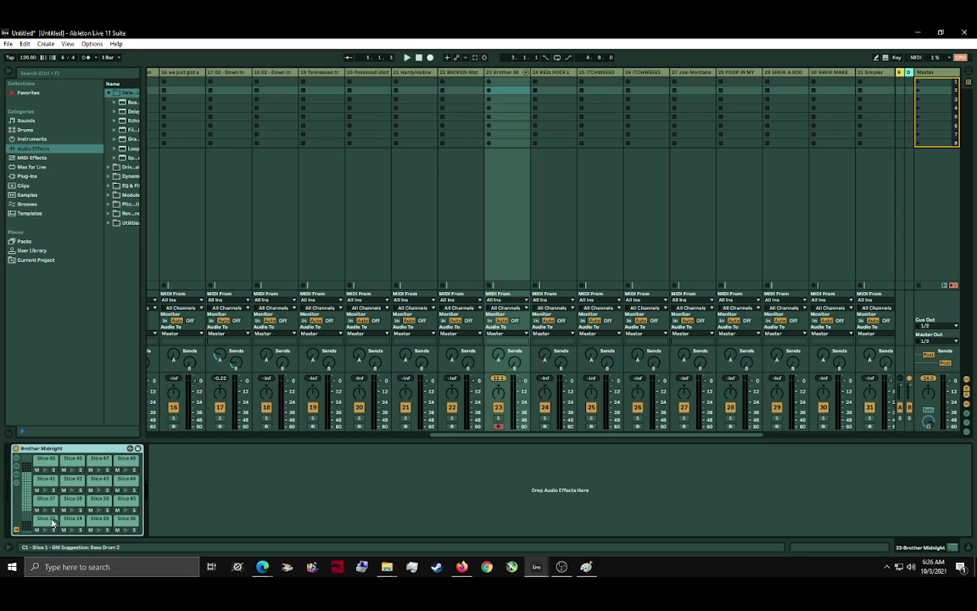
pyautogui.scroll(4, 52, 522)
pyautogui.click(74, 519)
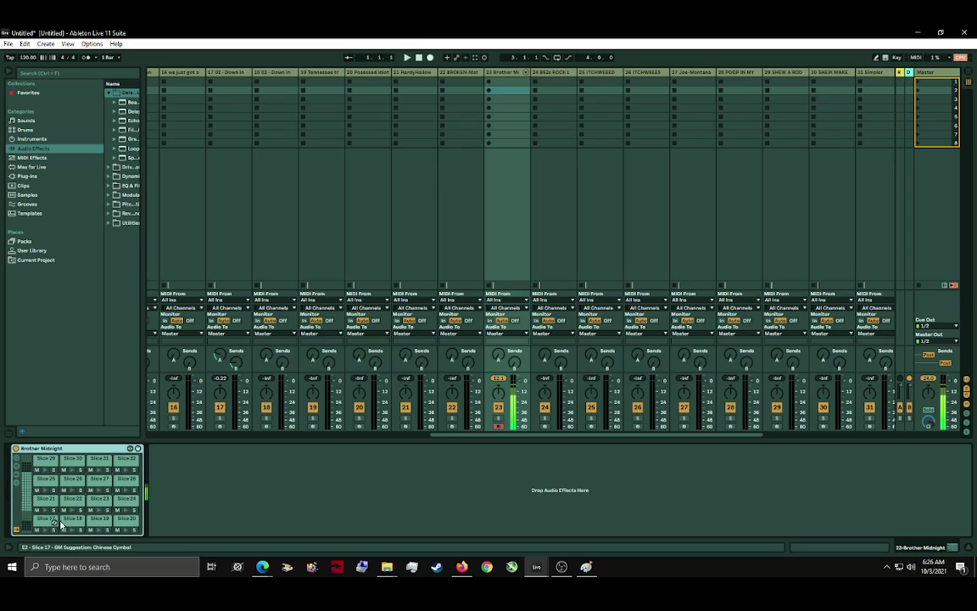
pyautogui.scroll(-4, 61, 523)
pyautogui.press('Delete')
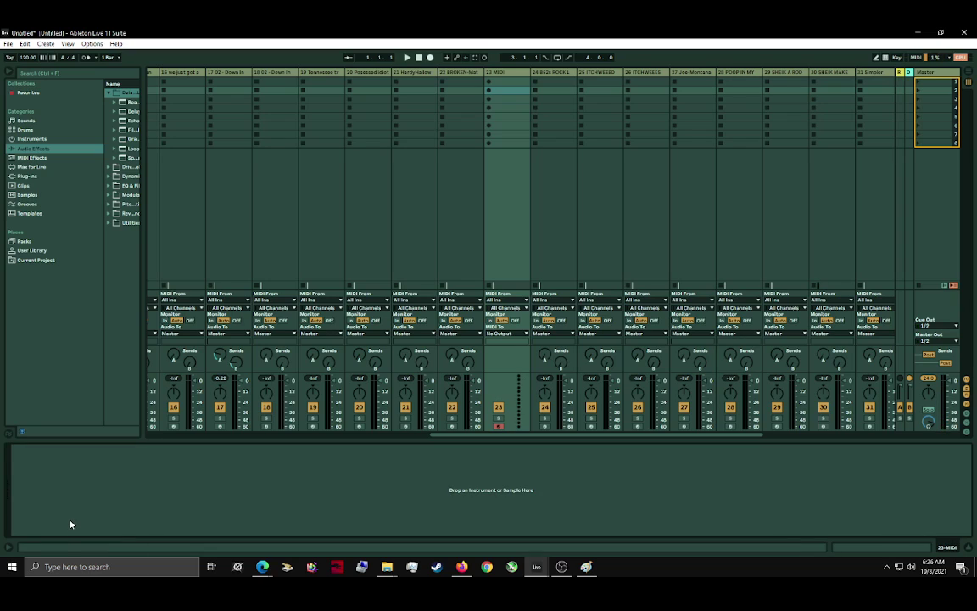
# Step: Restore the deleted Brother Midnight drum rack, then audition the pads up to Slice 8 and remove Slice 2
pyautogui.hotkey('ctrl', 'z')
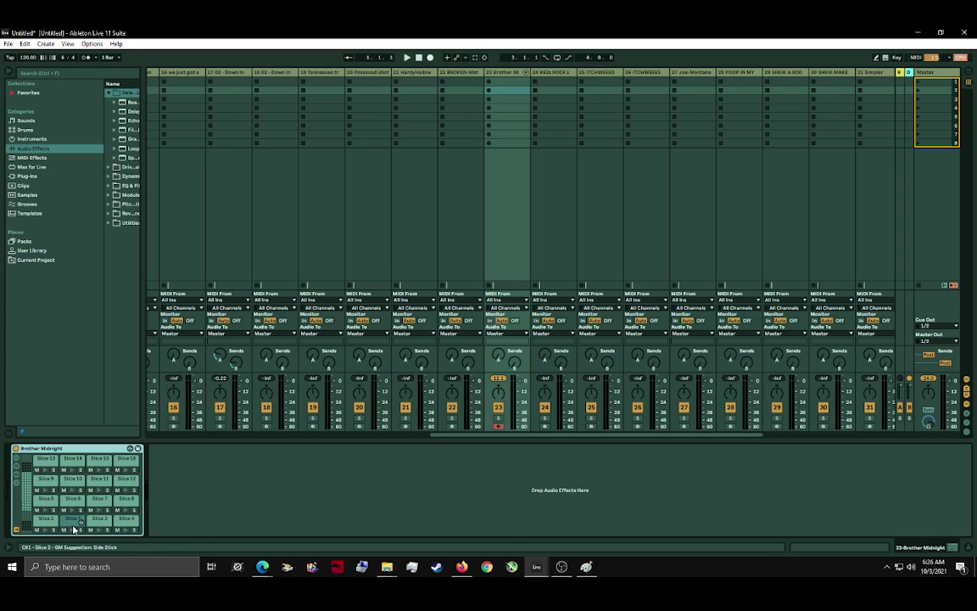
pyautogui.click(72, 532)
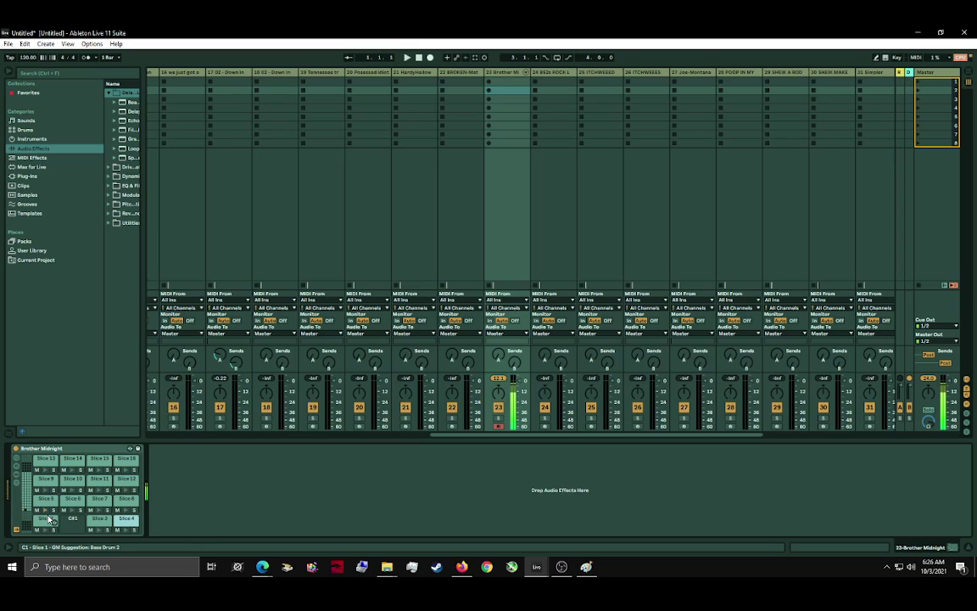
pyautogui.click(69, 503)
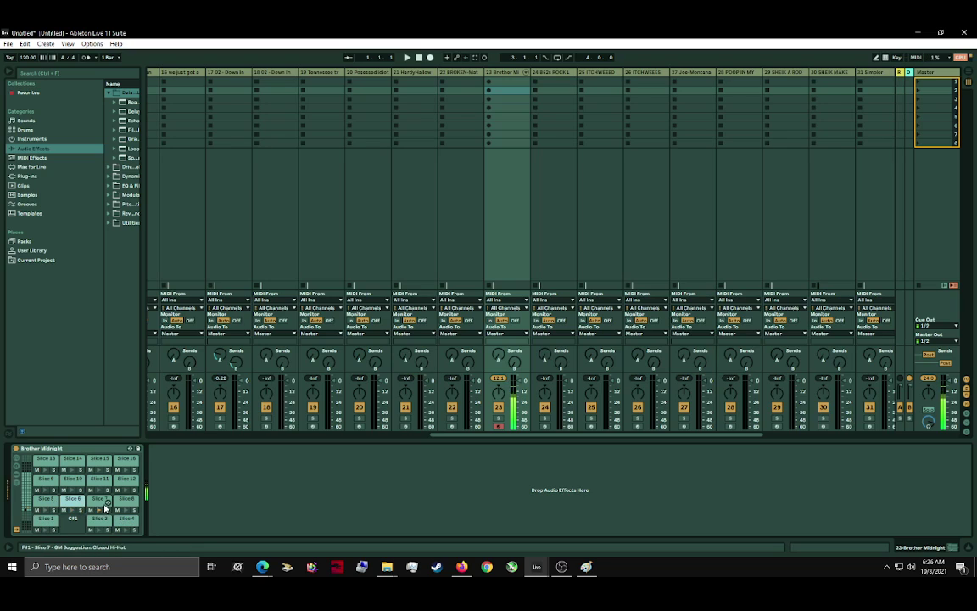
pyautogui.click(119, 509)
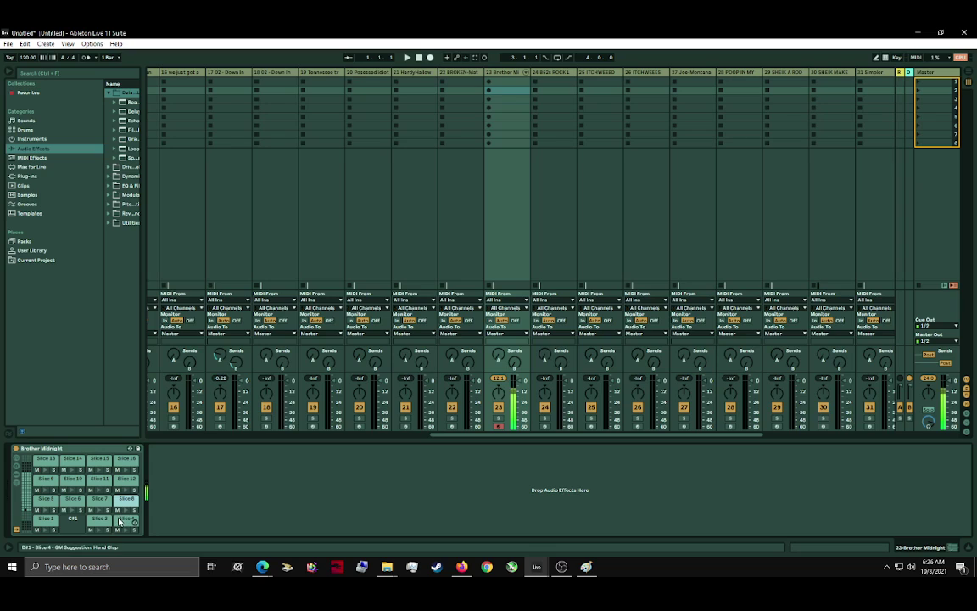
# Step: Audition the drum rack pads from Slice 9 to Slice 15 and delete Slices 9, 11 and 15
pyautogui.press('y')
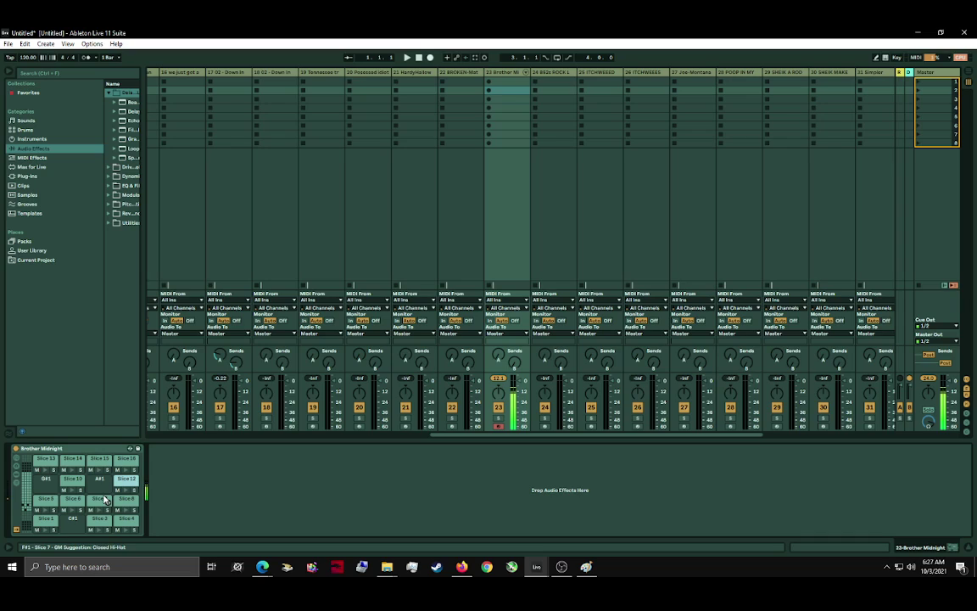
pyautogui.scroll(4, 102, 500)
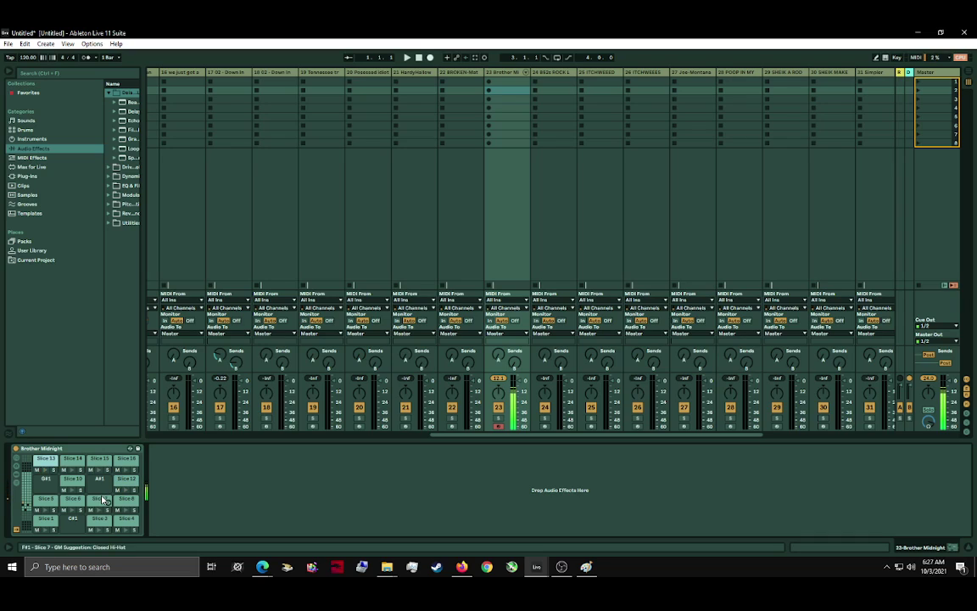
pyautogui.scroll(-4, 99, 507)
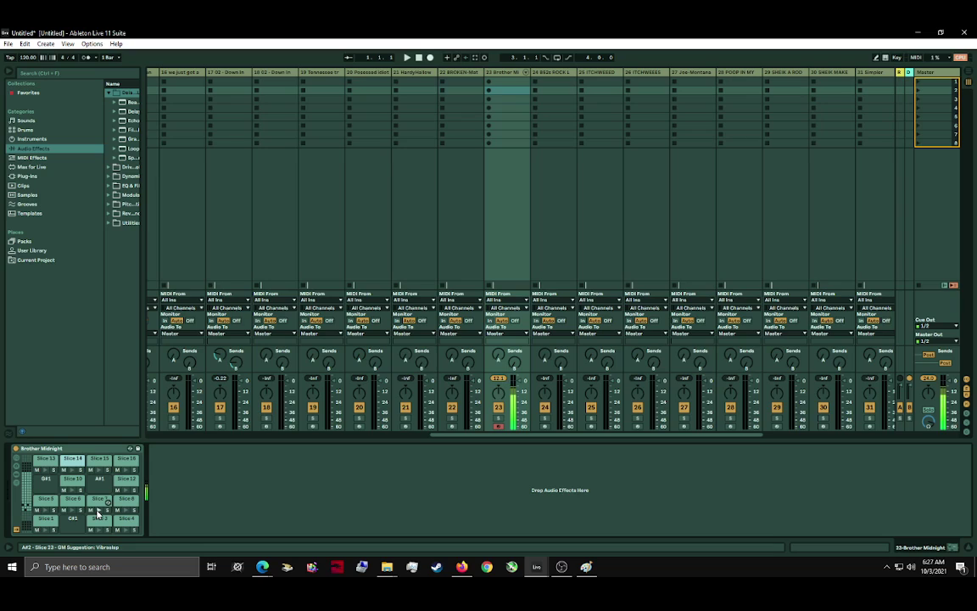
pyautogui.rightClick(98, 463)
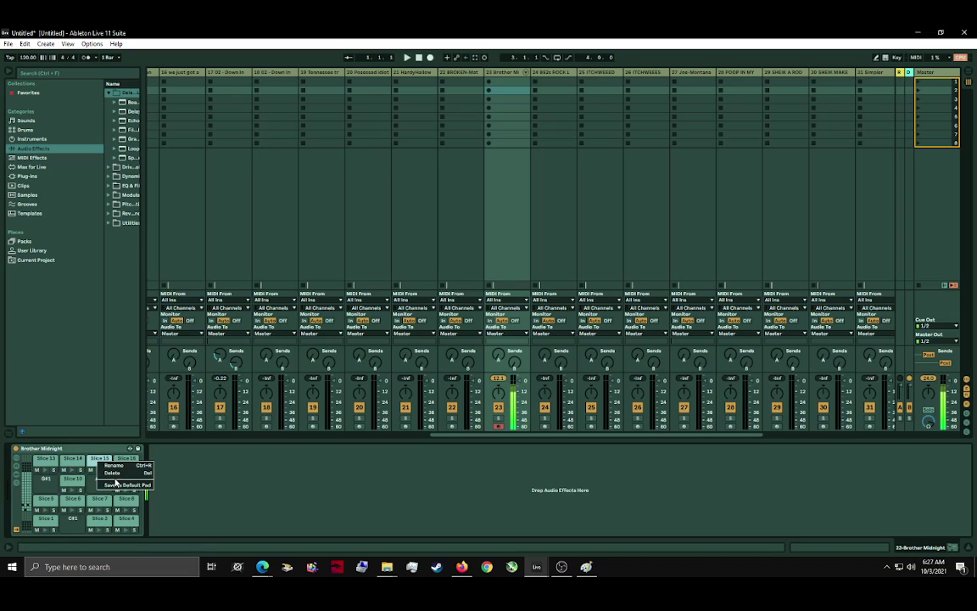
pyautogui.click(114, 472)
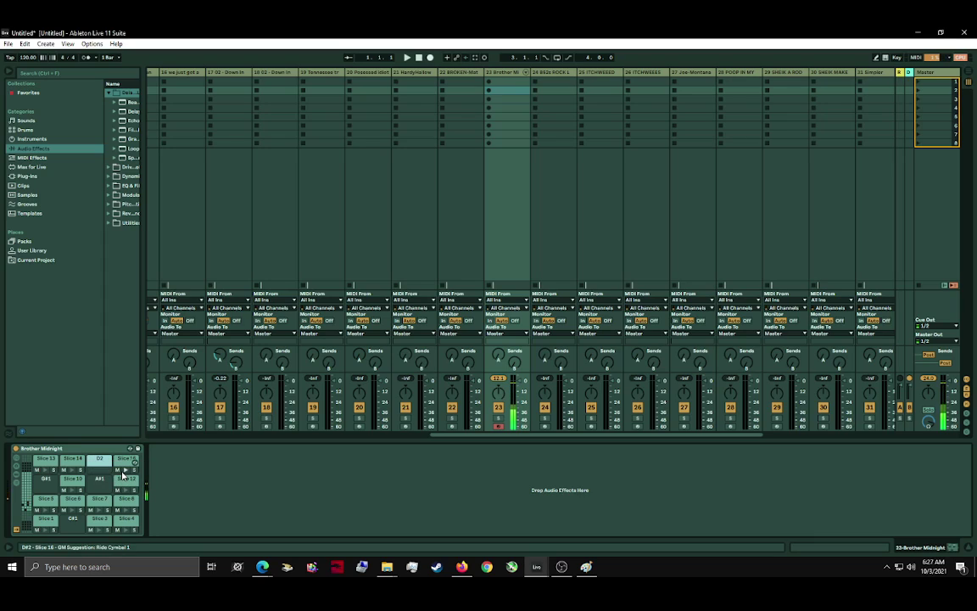
# Step: Audition the pads from Slice 16 to Slice 20 and delete Slices 18 and 20 from the rack
pyautogui.click(124, 470)
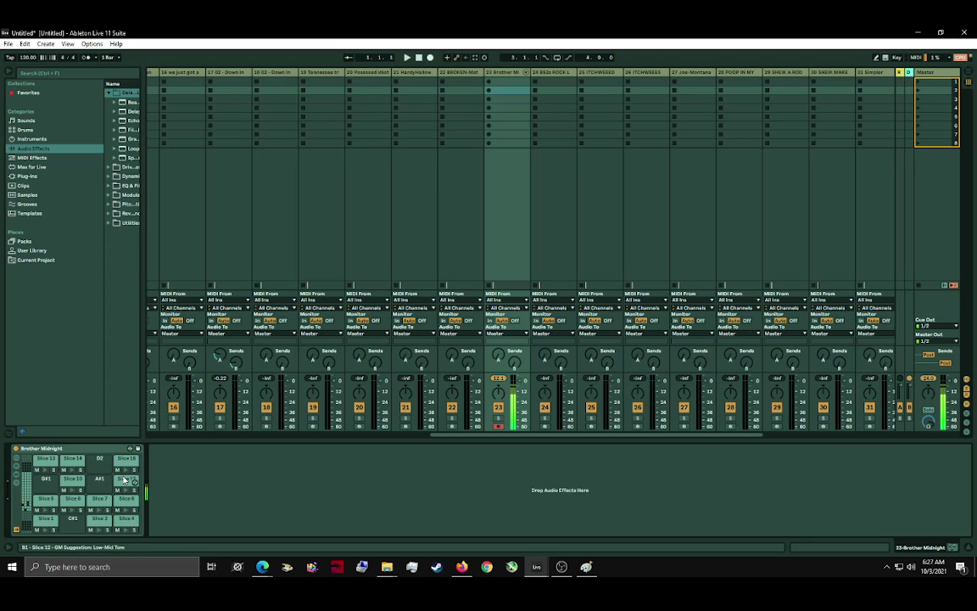
pyautogui.scroll(4, 100, 482)
pyautogui.click(45, 526)
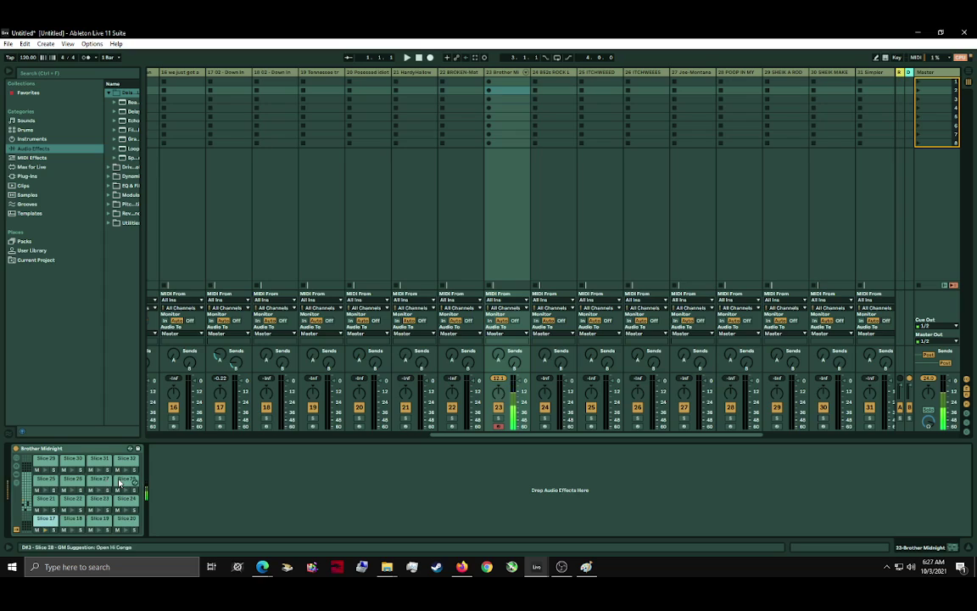
pyautogui.rightClick(68, 522)
pyautogui.click(75, 530)
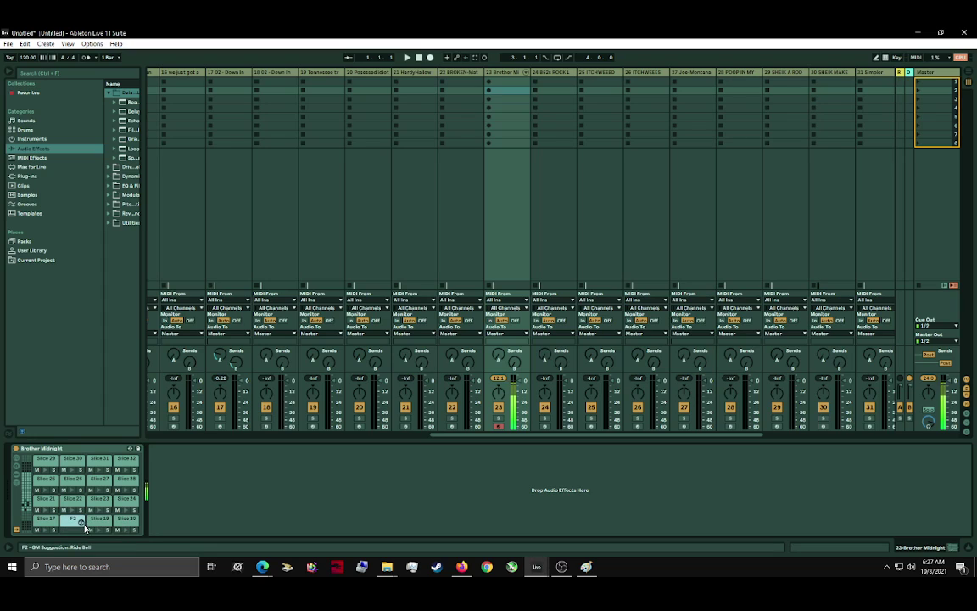
pyautogui.click(98, 520)
pyautogui.rightClick(121, 523)
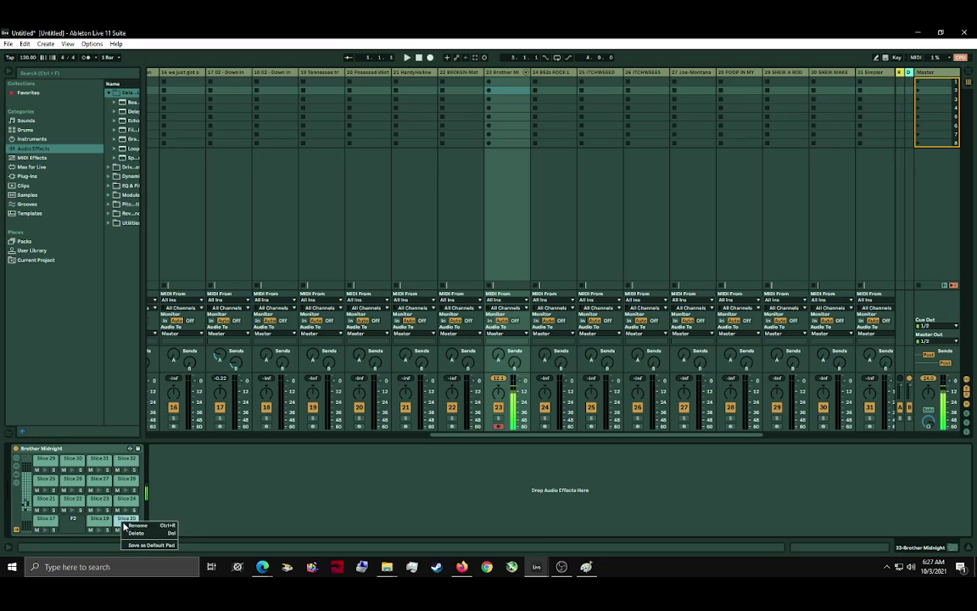
pyautogui.click(128, 533)
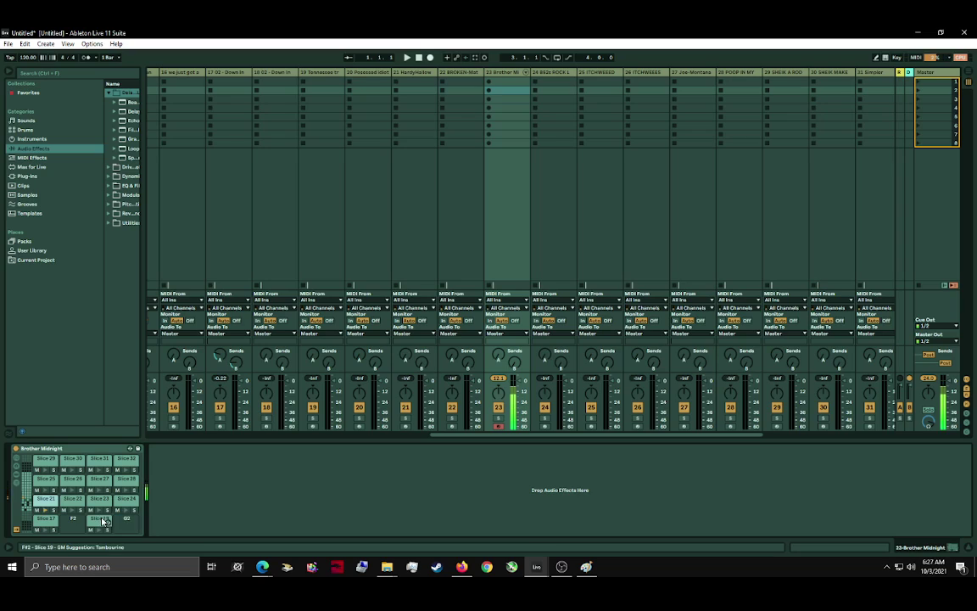
# Step: Audition the pads from Slice 21 to Slice 32 and delete only Slice 29
pyautogui.rightClick(75, 482)
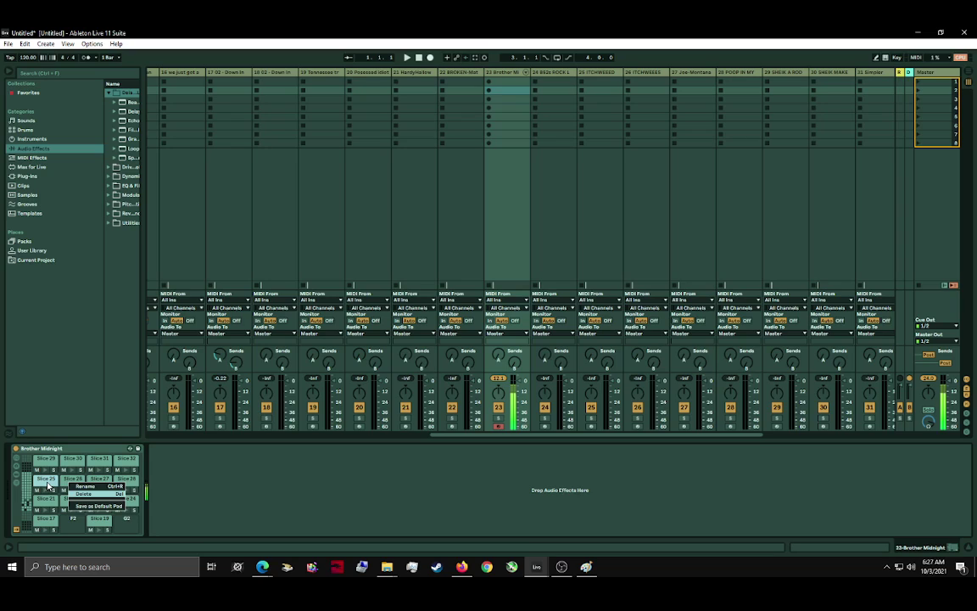
pyautogui.click(50, 486)
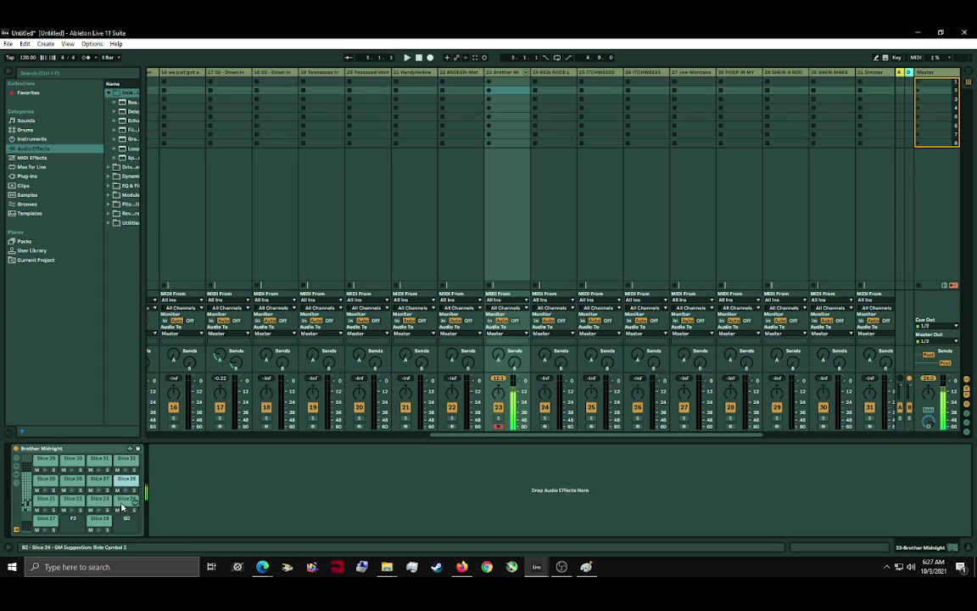
pyautogui.rightClick(50, 463)
pyautogui.click(54, 476)
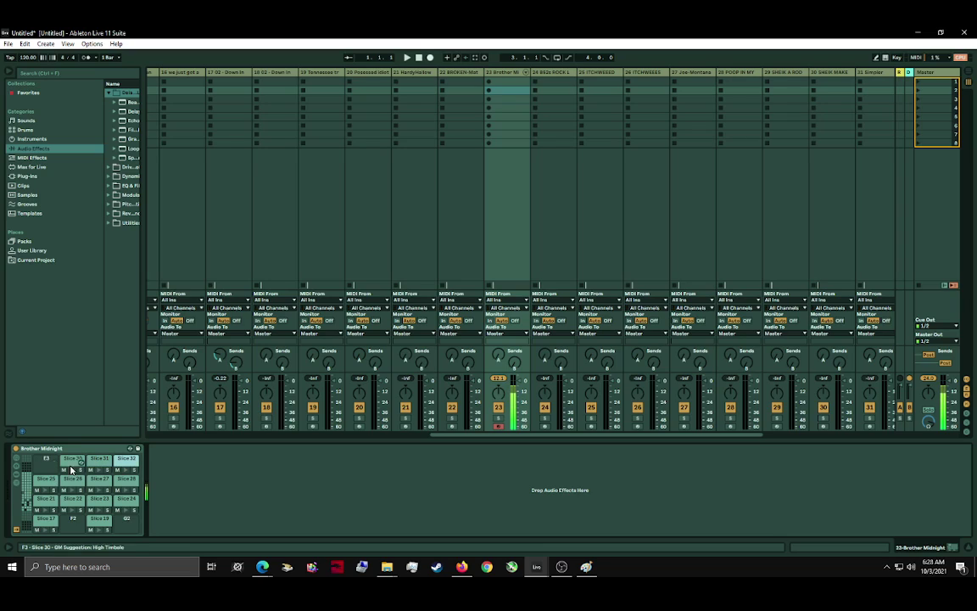
pyautogui.rightClick(127, 462)
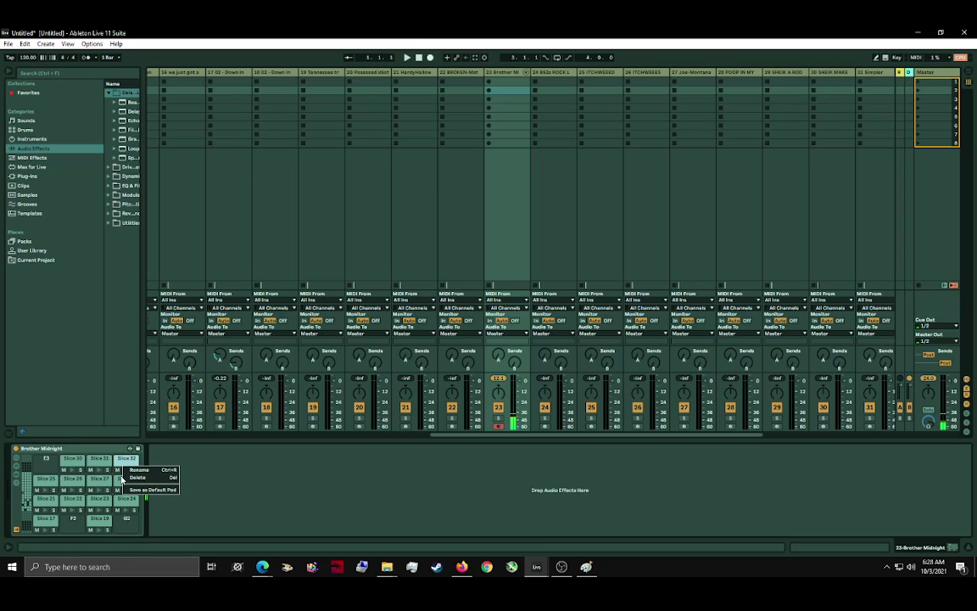
pyautogui.click(146, 508)
# Step: Audition the bank of pads from Slice 33 to Slice 48 and delete Slices 37, 42 and 47
pyautogui.scroll(4, 100, 493)
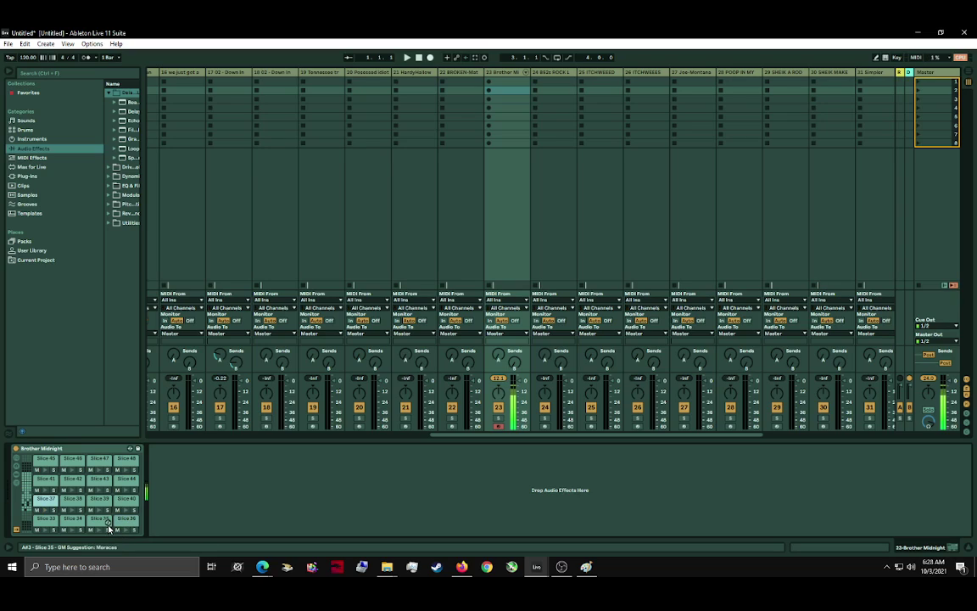
pyautogui.rightClick(43, 502)
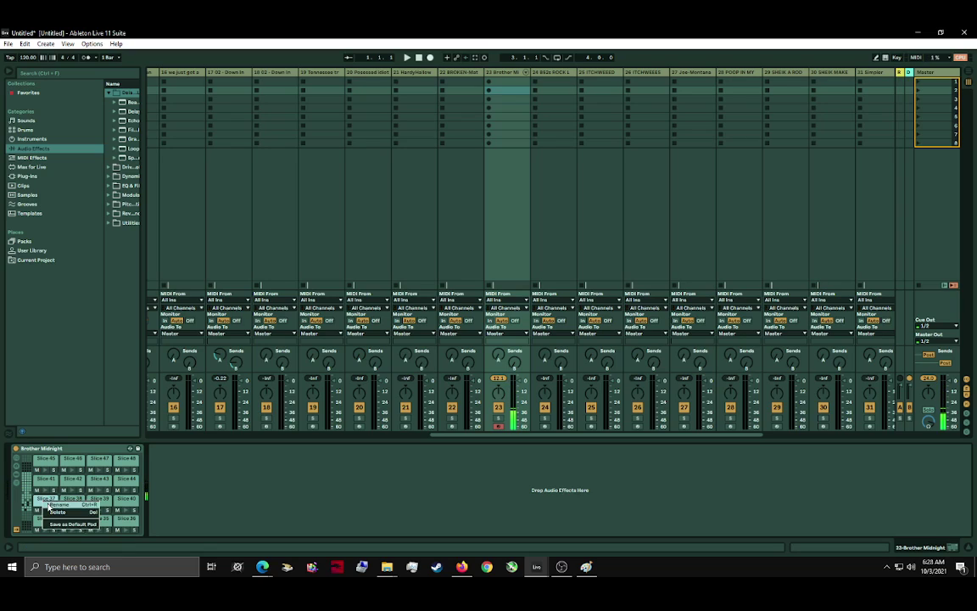
pyautogui.click(47, 517)
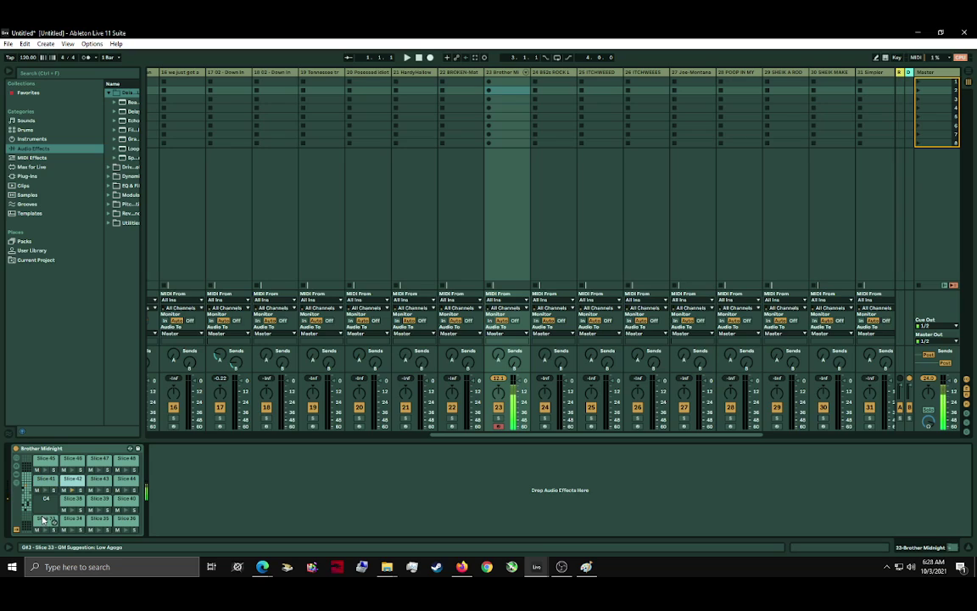
pyautogui.rightClick(70, 480)
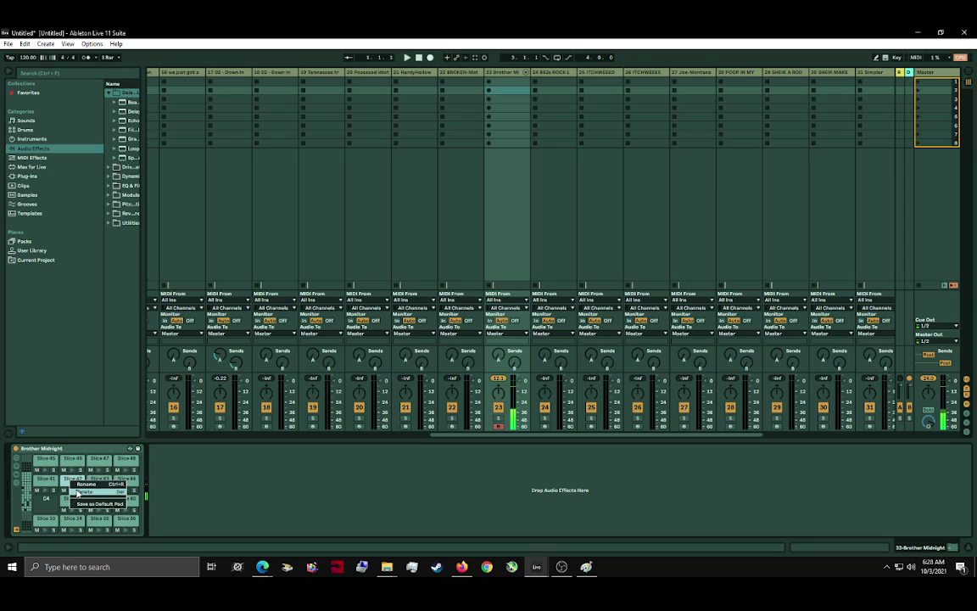
pyautogui.click(84, 491)
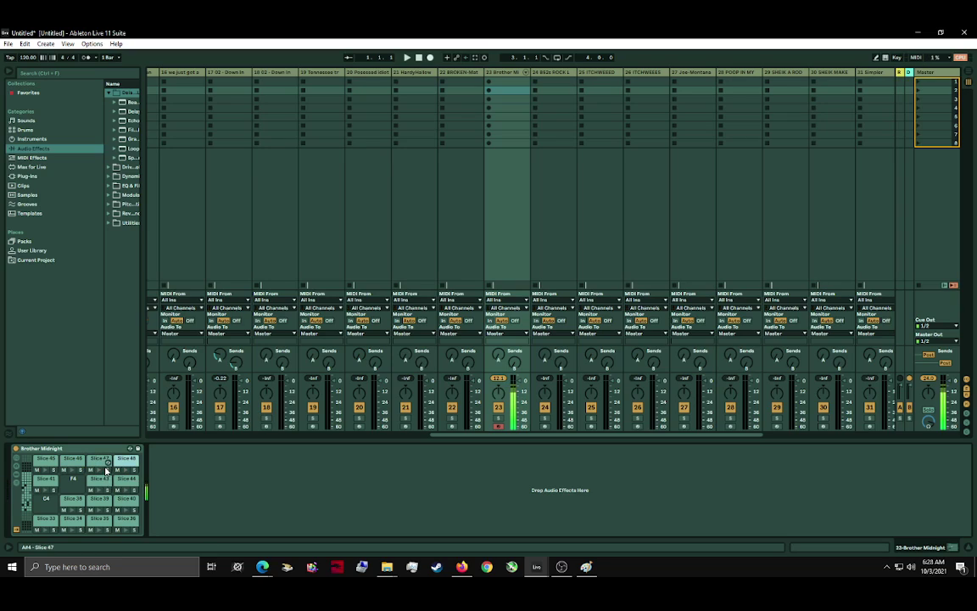
pyautogui.rightClick(92, 460)
pyautogui.click(101, 471)
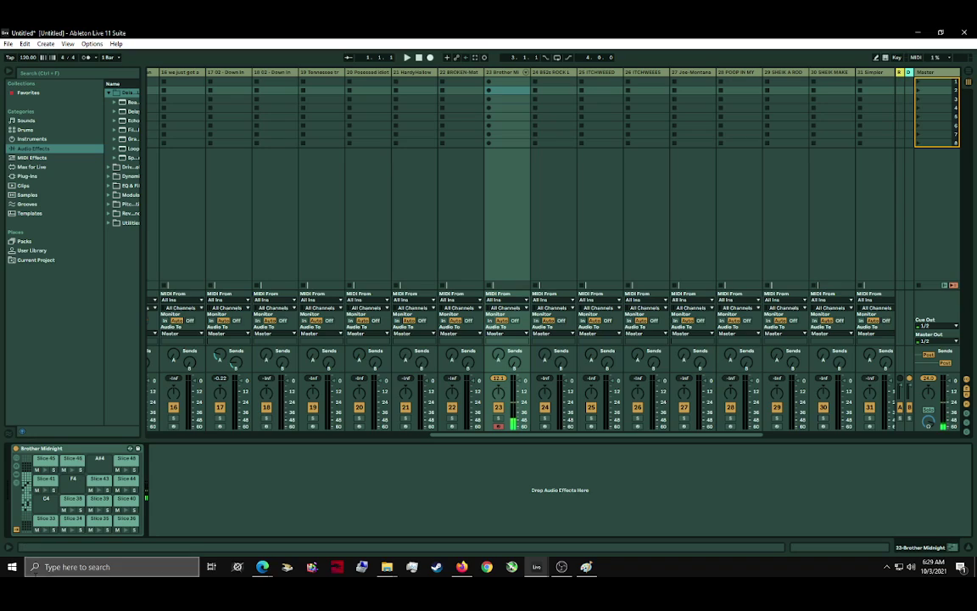
# Step: Save the cleaned-up Brother Midnight drum rack as a User Library preset and widen the browser to show the full preset names
pyautogui.click(137, 448)
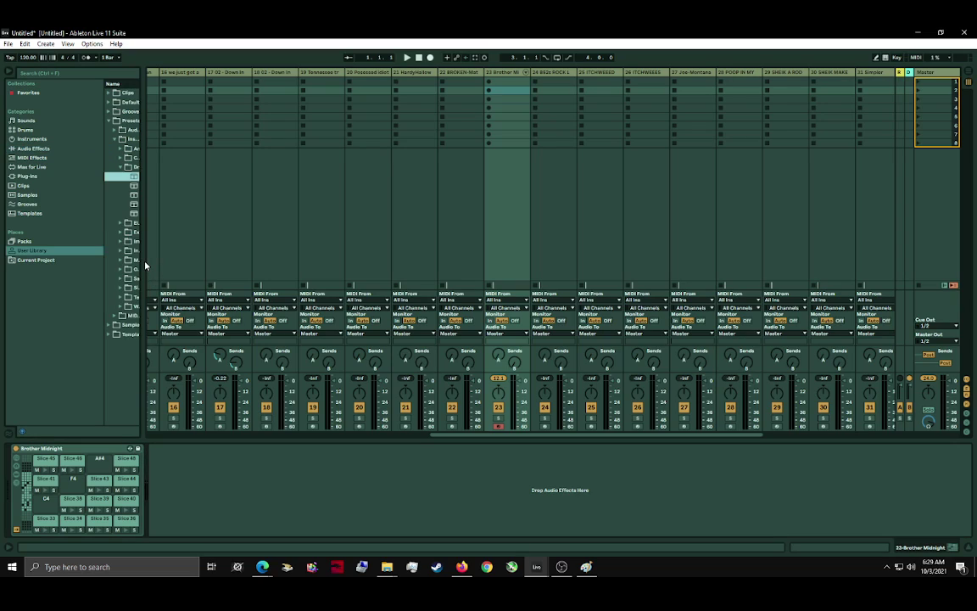
pyautogui.moveTo(142, 263); pyautogui.dragTo(229, 260)
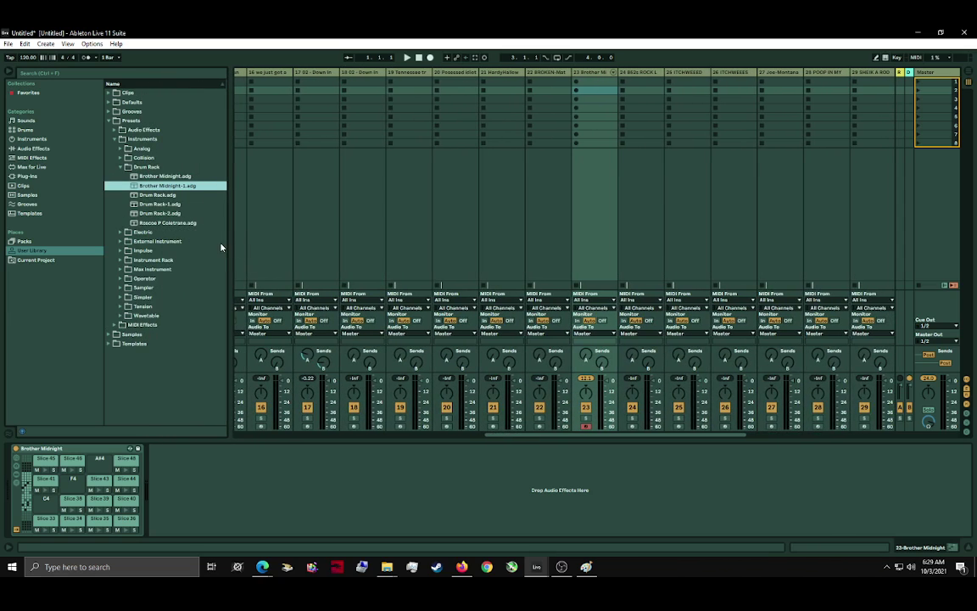
pyautogui.rightClick(200, 187)
pyautogui.click(912, 555)
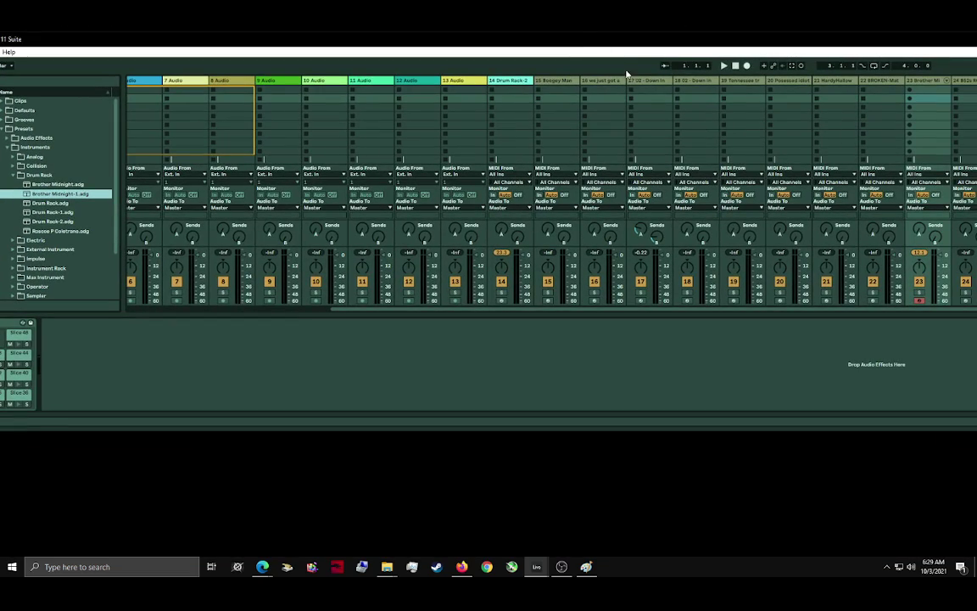
# Step: Reposition the Live window on the desktop, moving it back up to the upper edge of the screen
pyautogui.moveTo(674, 43); pyautogui.dragTo(551, 196)
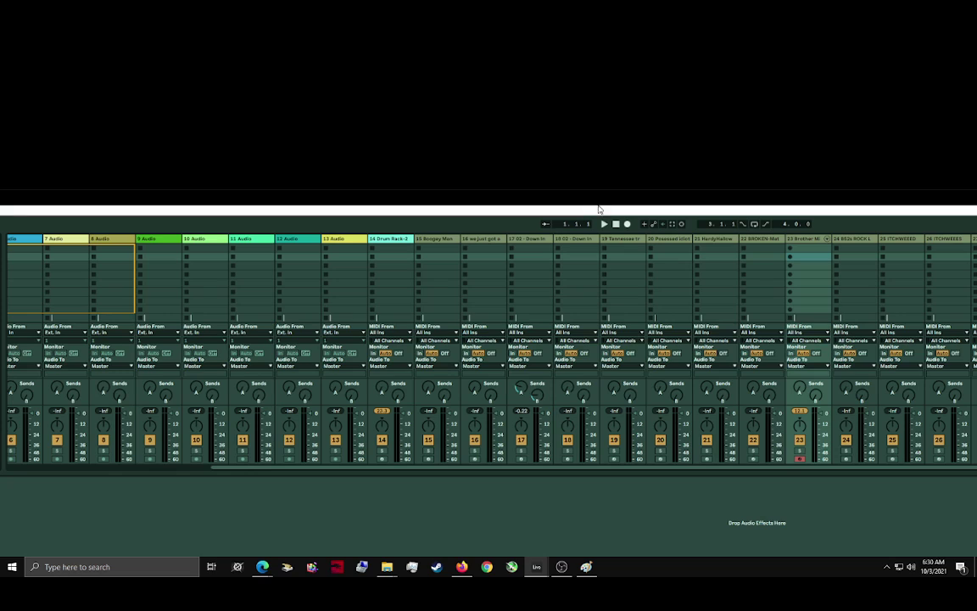
pyautogui.moveTo(602, 193); pyautogui.dragTo(592, 26)
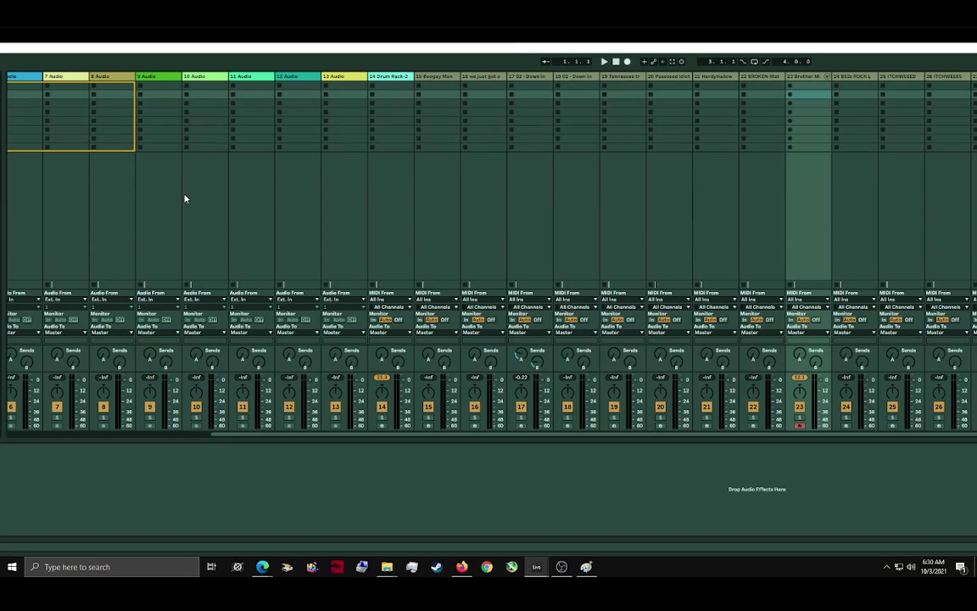